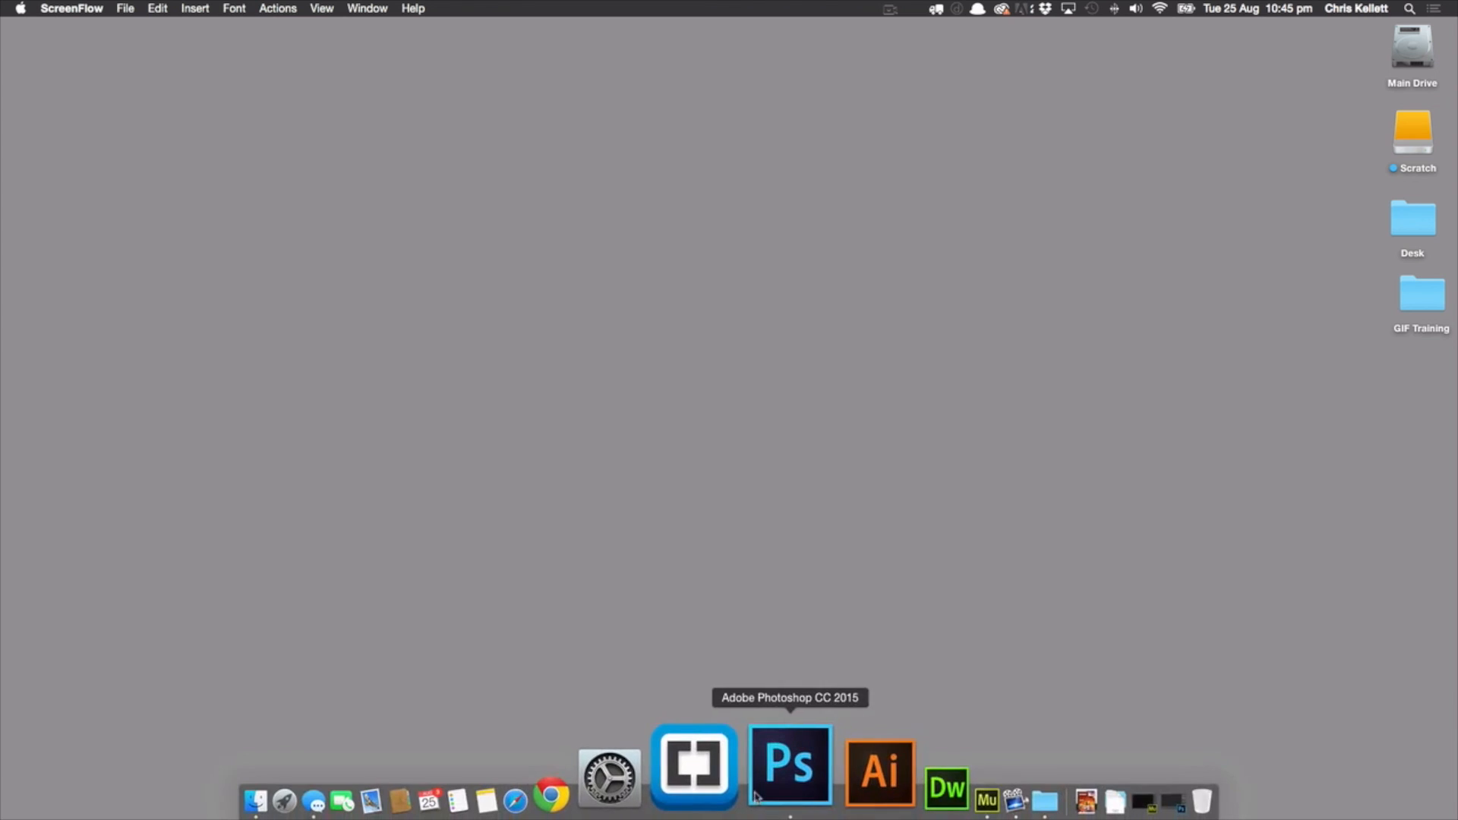
Switch to Photoshop, look up the sample movie inside the Video Sample subfolder of the desktop's GIF Training folder, and close the folder window
{"action": "left_click", "coordinate": [790, 767]}
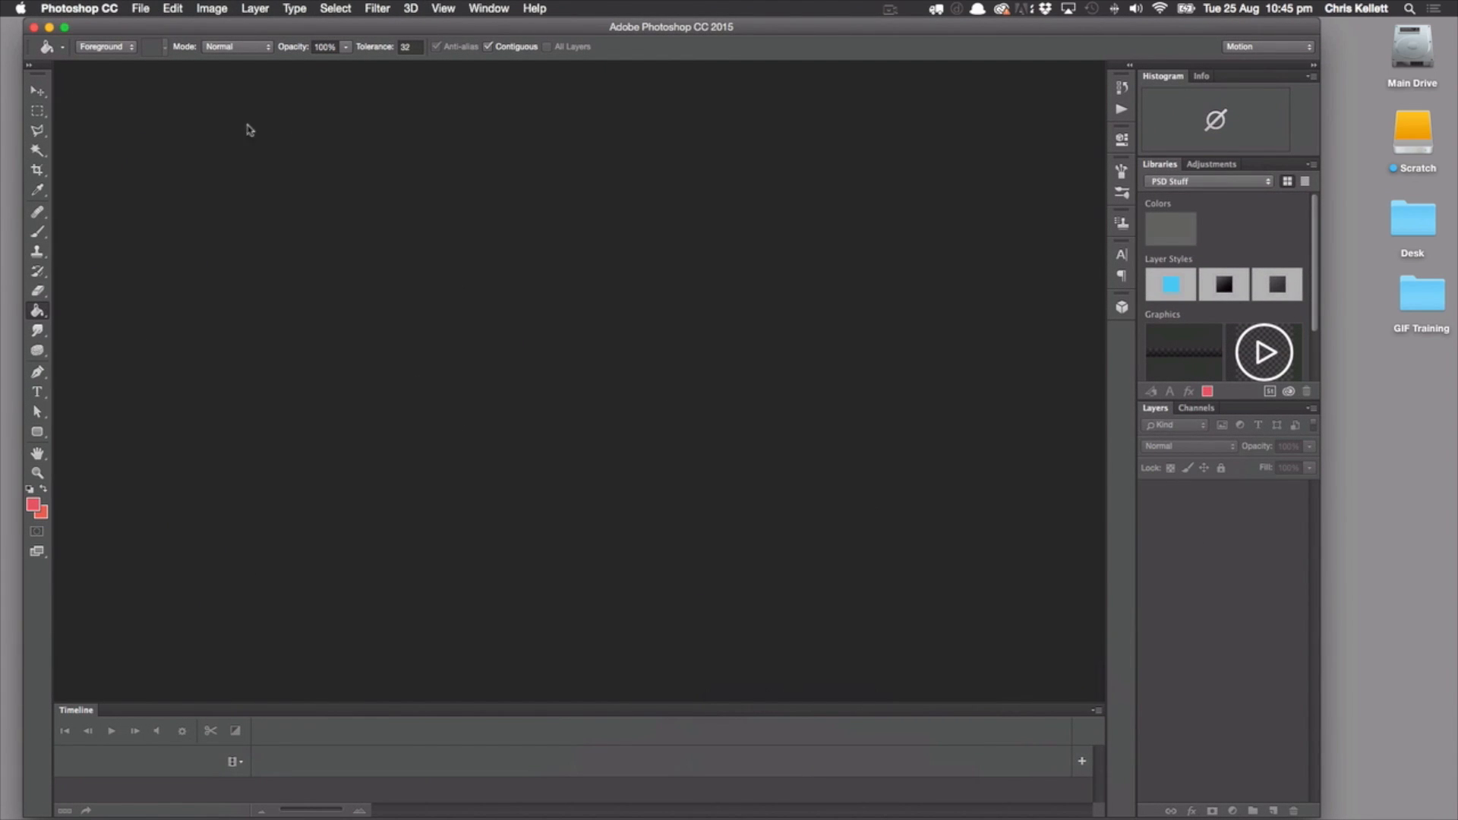
{"action": "left_click", "coordinate": [1432, 314]}
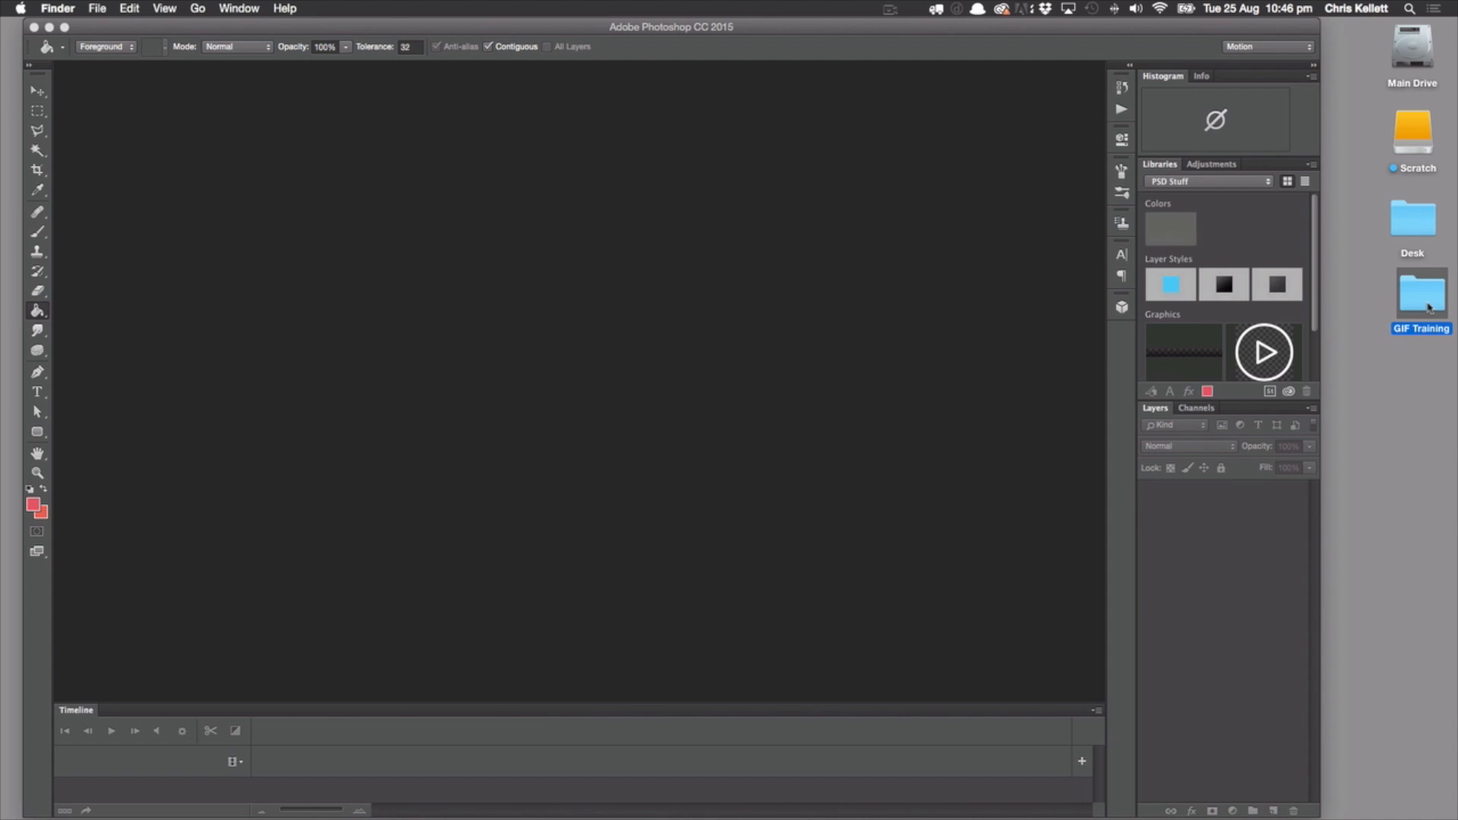
{"action": "double_click", "coordinate": [1429, 308]}
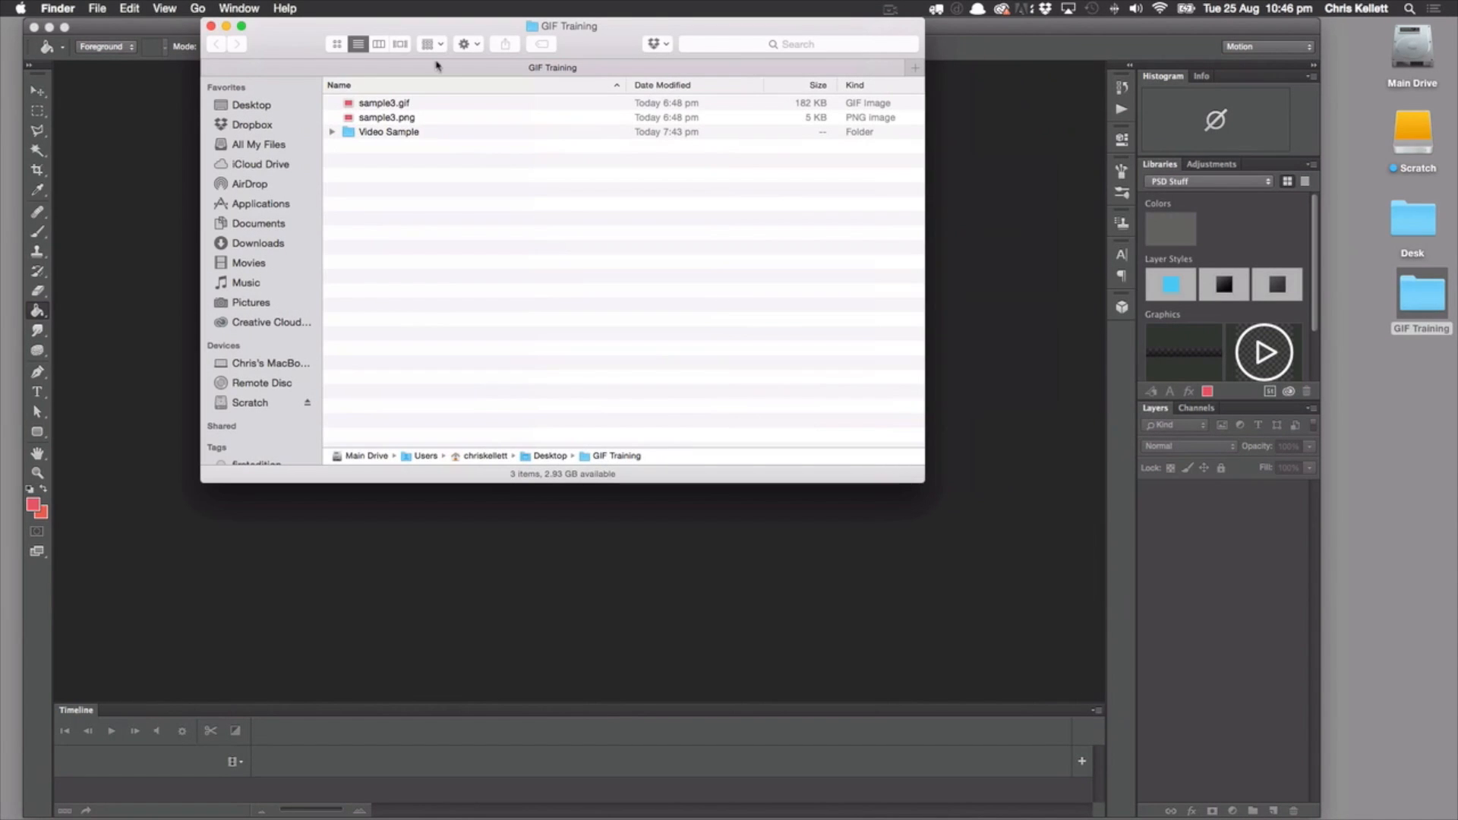
{"action": "left_click_drag", "start_coordinate": [296, 36], "coordinate": [408, 63]}
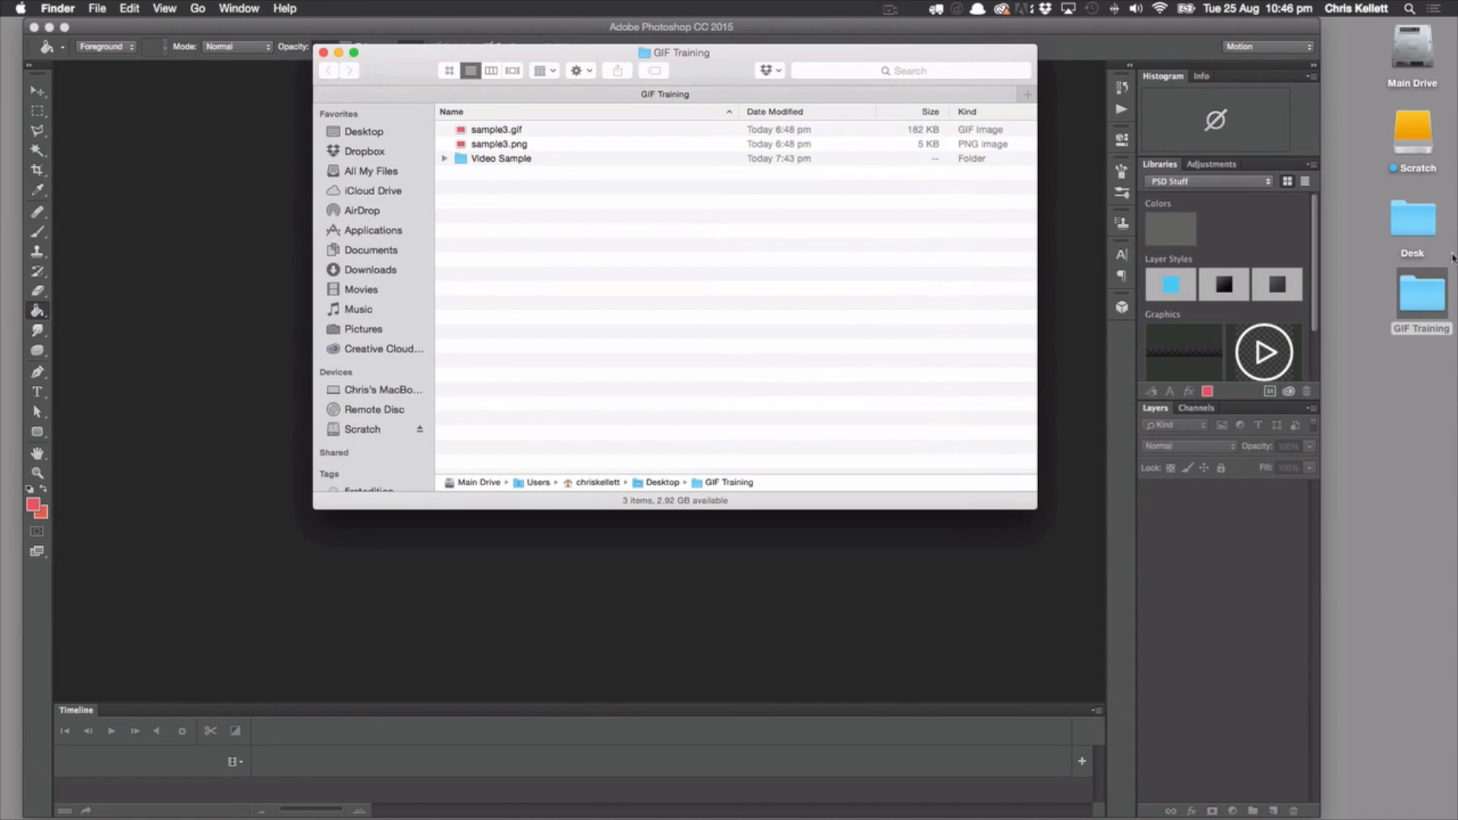
{"action": "left_click", "coordinate": [444, 158]}
{"action": "left_click", "coordinate": [546, 175]}
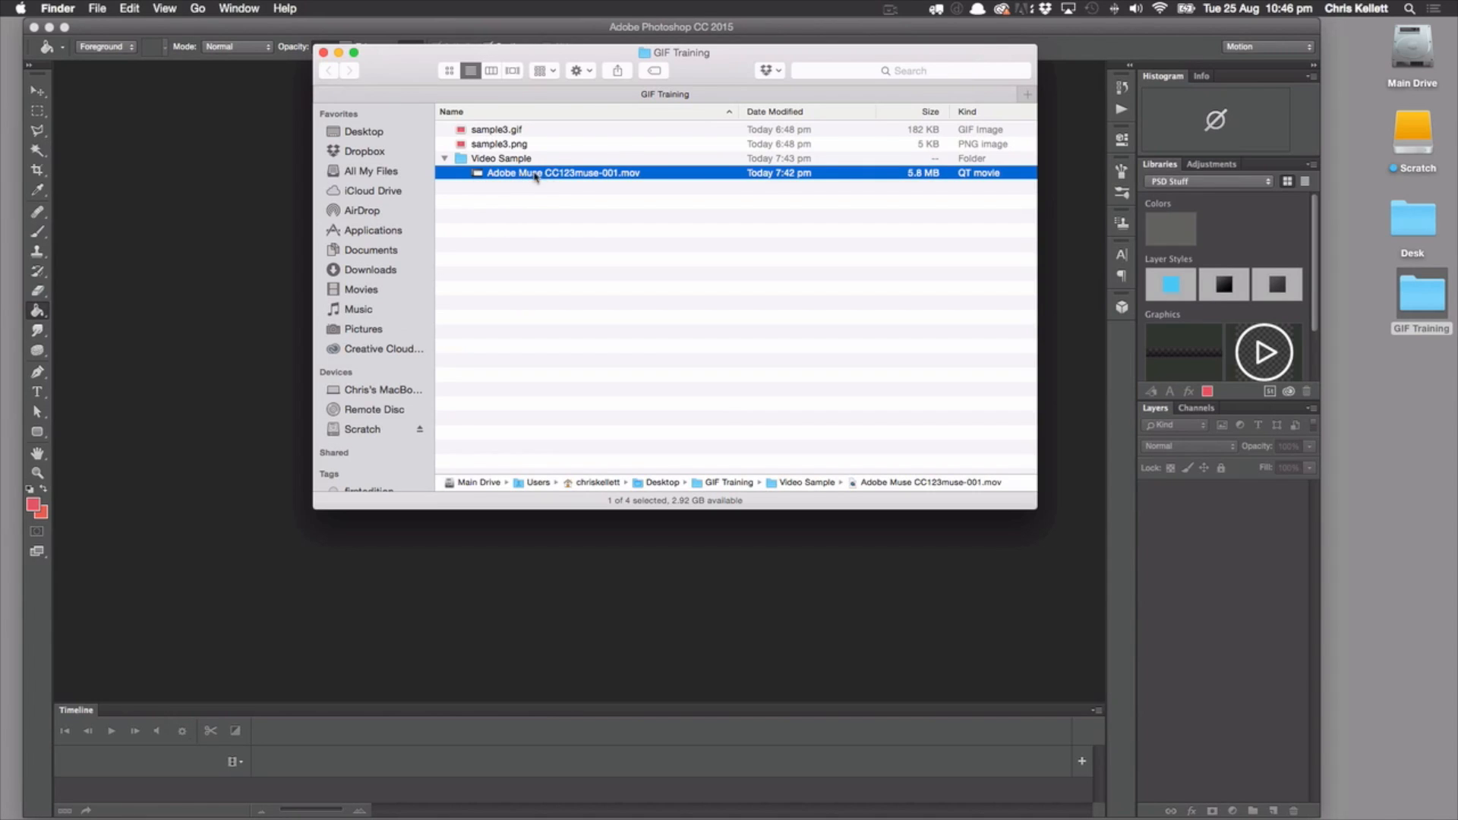
{"action": "left_click", "coordinate": [322, 52]}
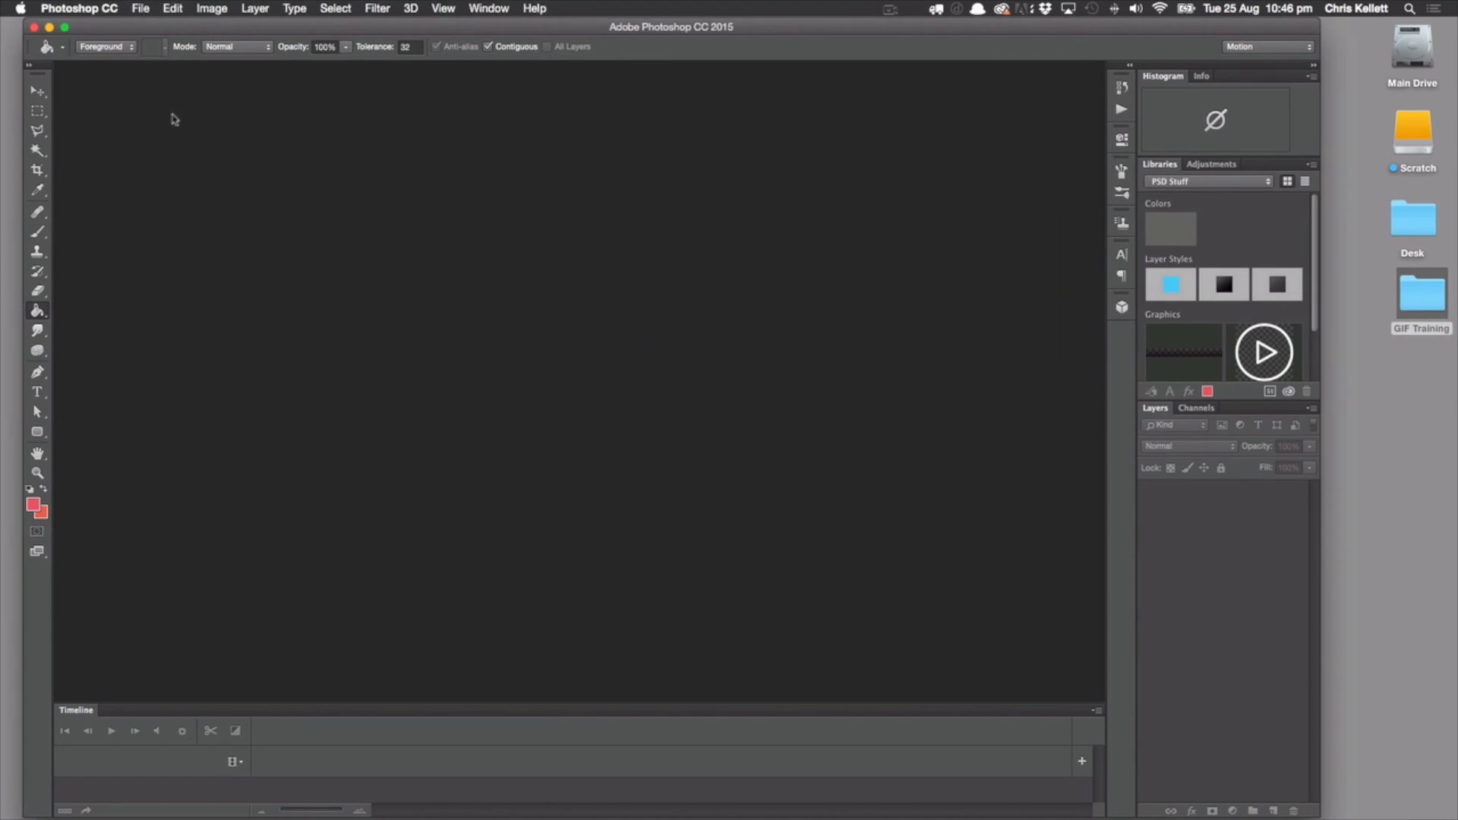
Start importing video frames to layers from the movie in Desktop > GIF Training > Video Sample
{"action": "left_click", "coordinate": [139, 9]}
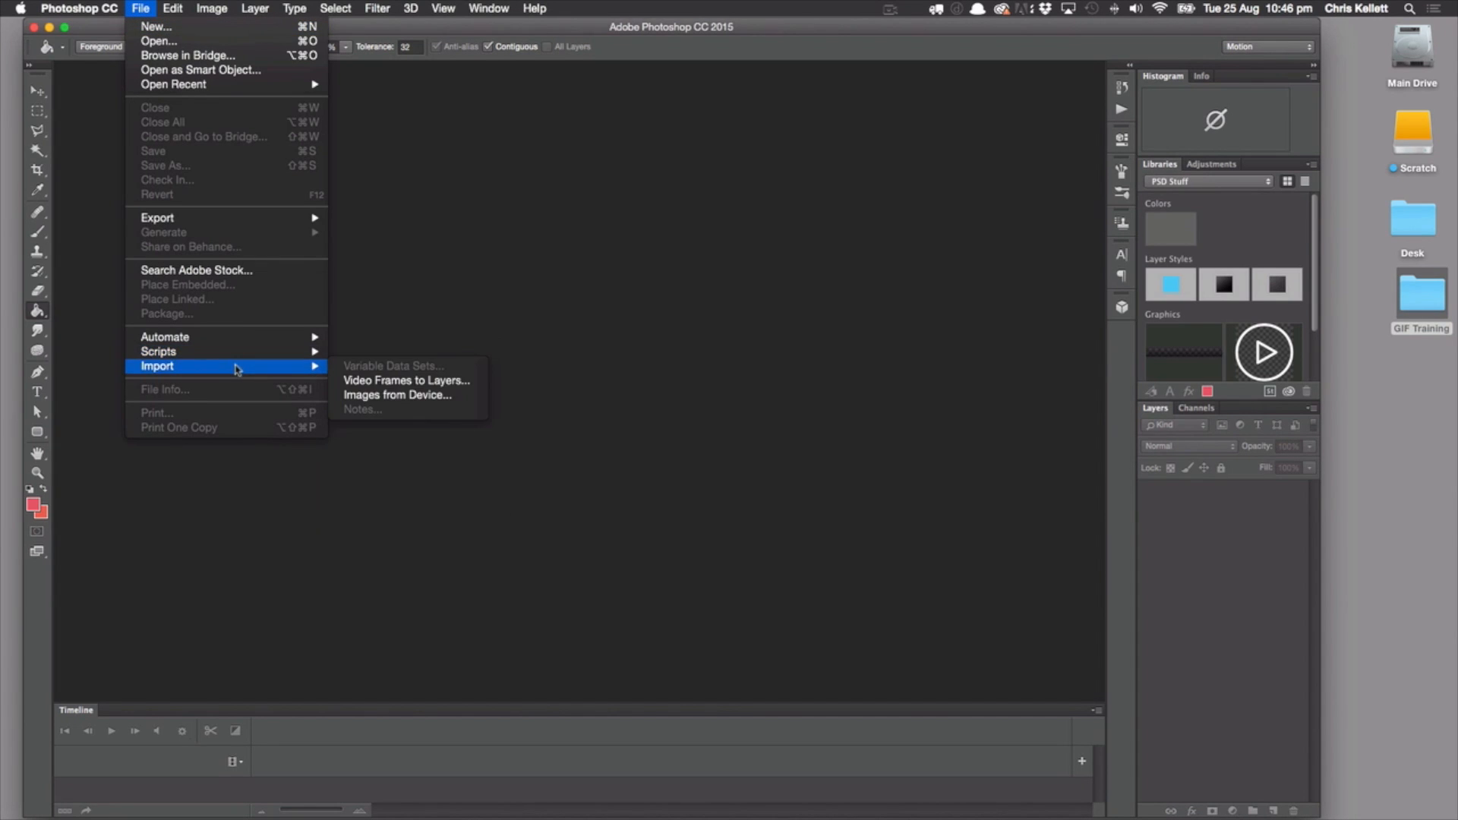
{"action": "mouse_move", "coordinate": [321, 368]}
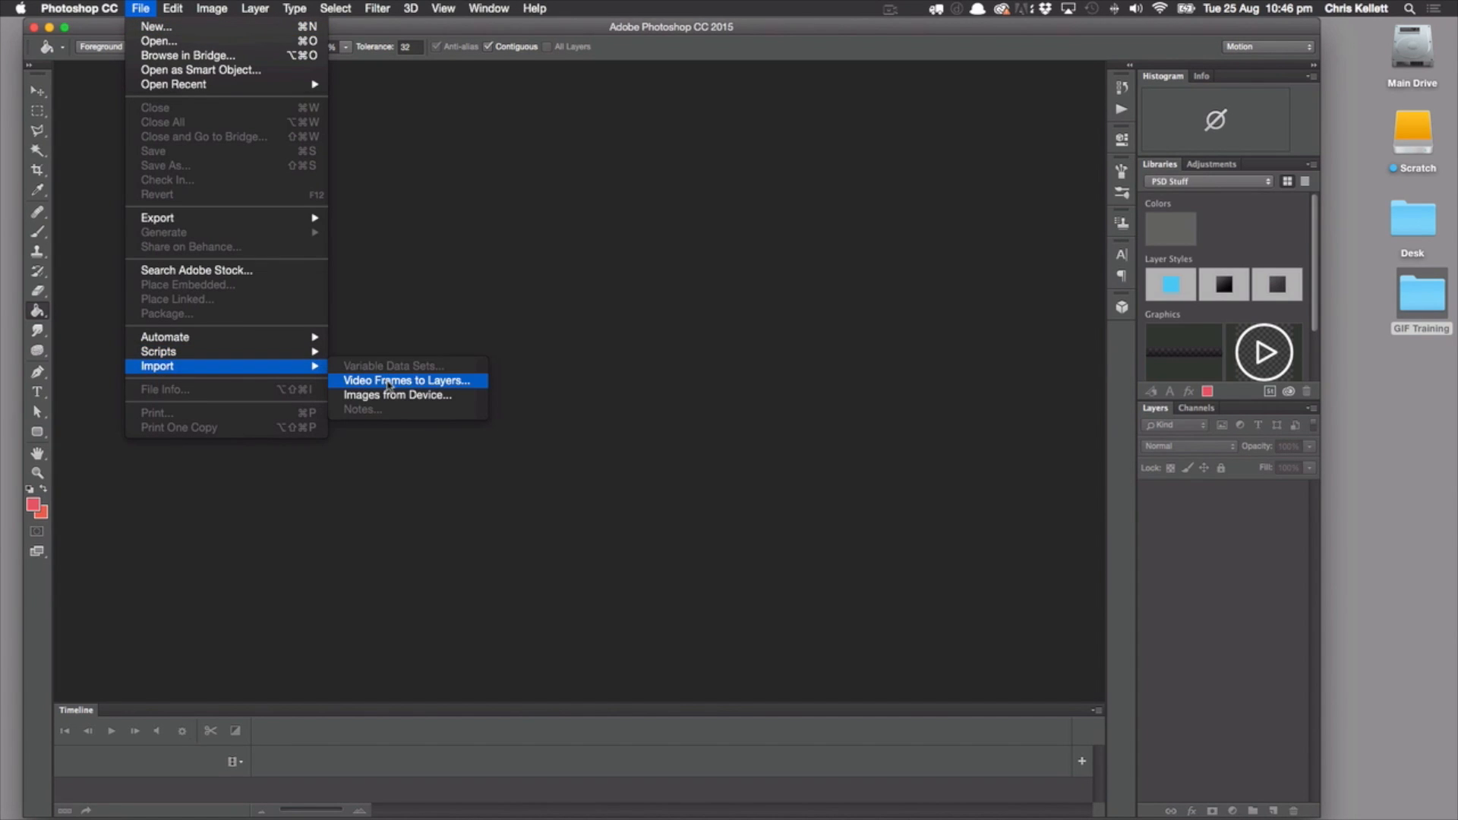
{"action": "left_click", "coordinate": [388, 381]}
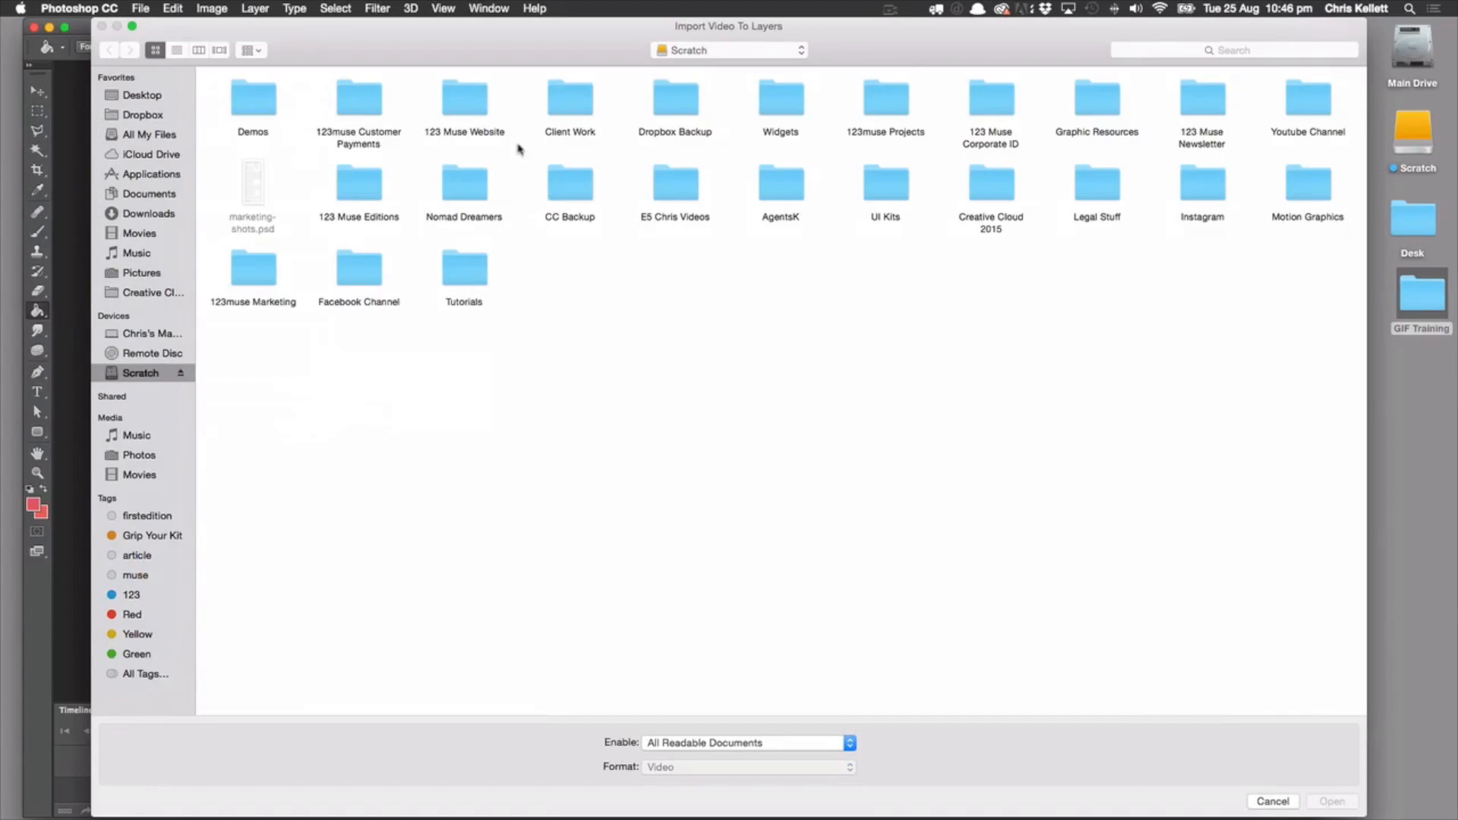
{"action": "left_click", "coordinate": [161, 96]}
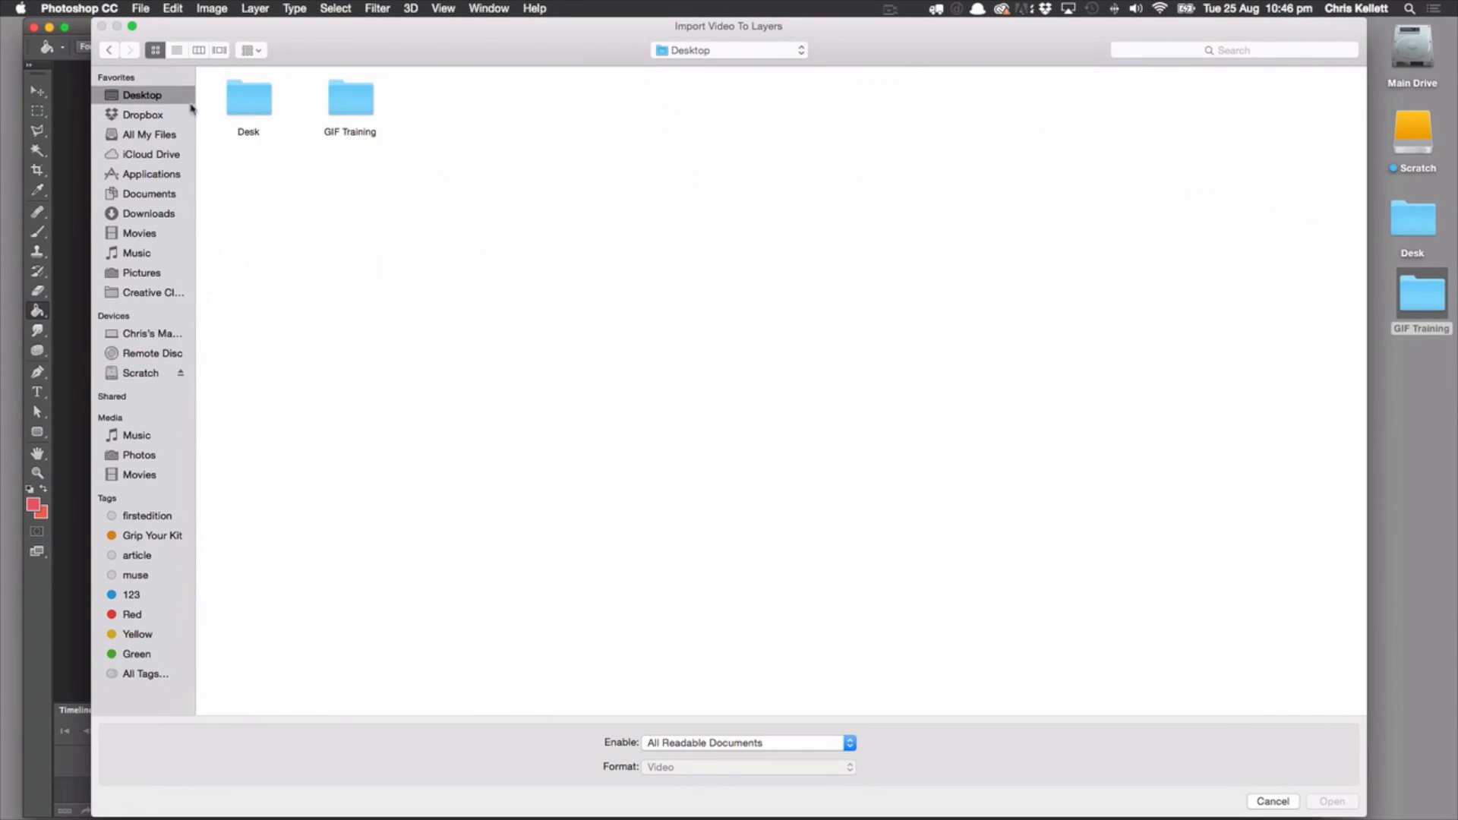
{"action": "double_click", "coordinate": [331, 99]}
{"action": "double_click", "coordinate": [247, 98]}
{"action": "left_click", "coordinate": [248, 107]}
{"action": "left_click", "coordinate": [1332, 803]}
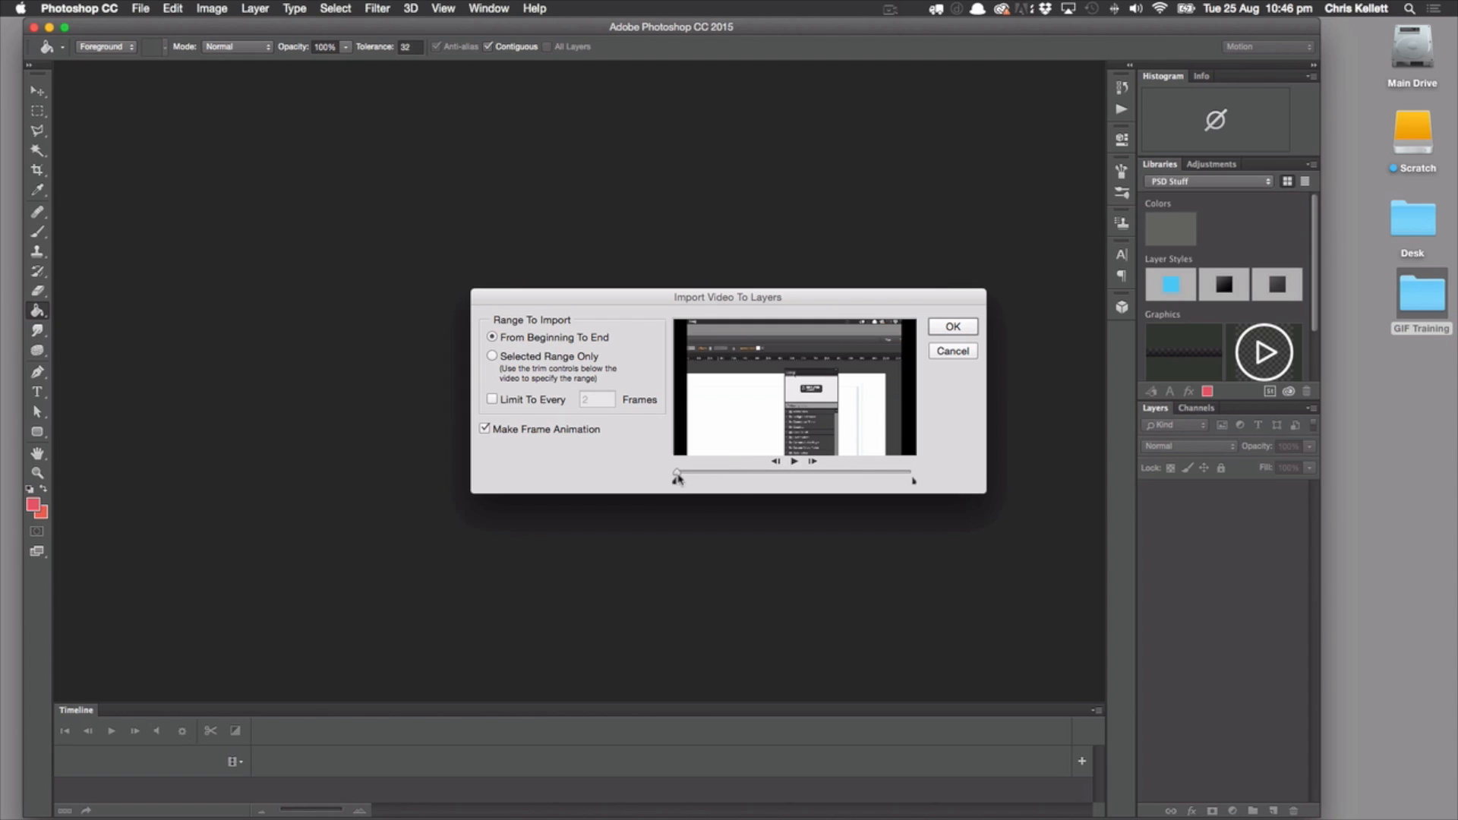
Trim the import to a short selected range near the start of the video and import it as a frame animation
{"action": "left_click_drag", "start_coordinate": [676, 476], "coordinate": [709, 479]}
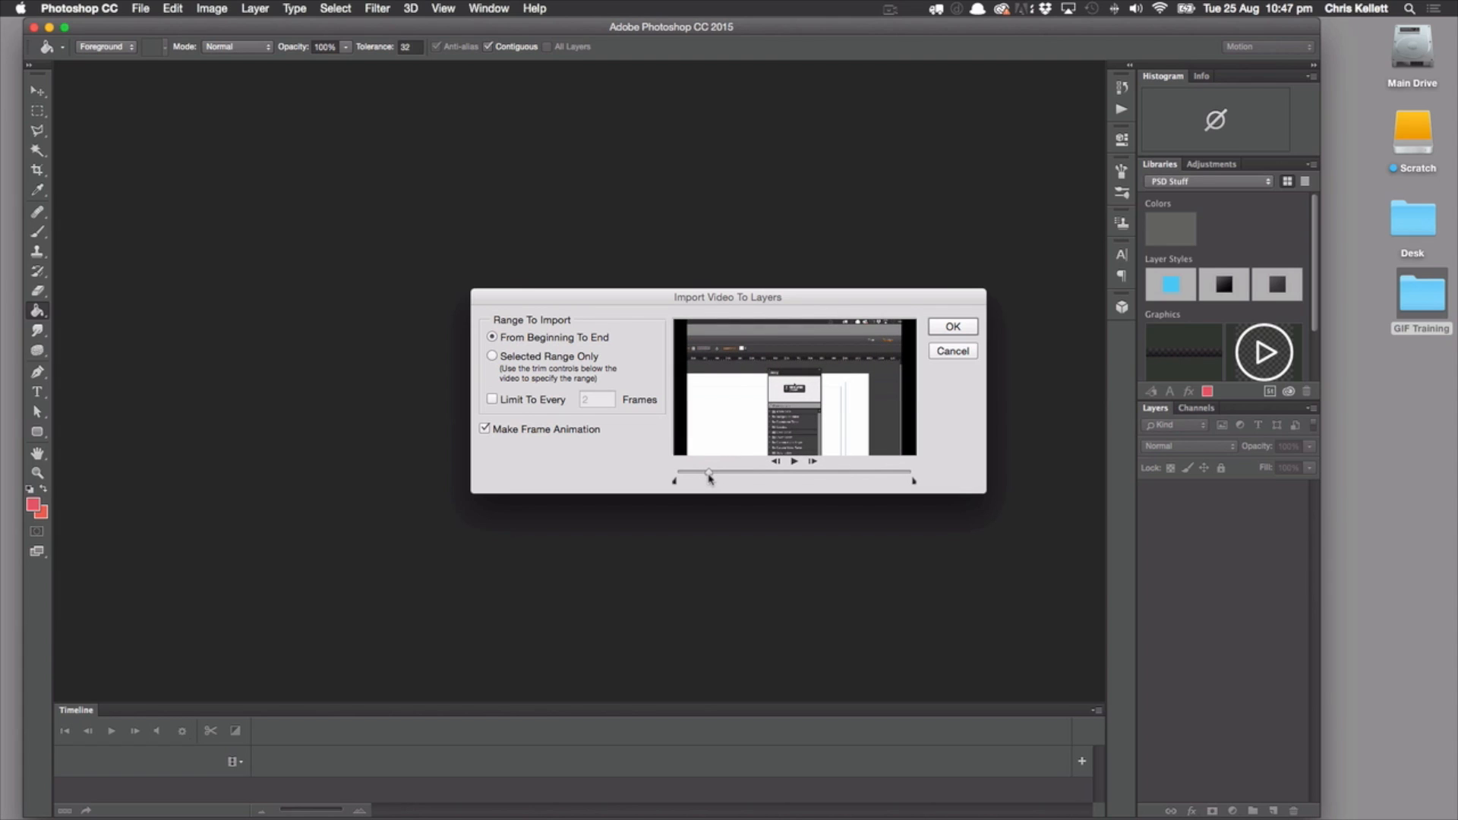
{"action": "left_click_drag", "start_coordinate": [676, 483], "coordinate": [707, 484]}
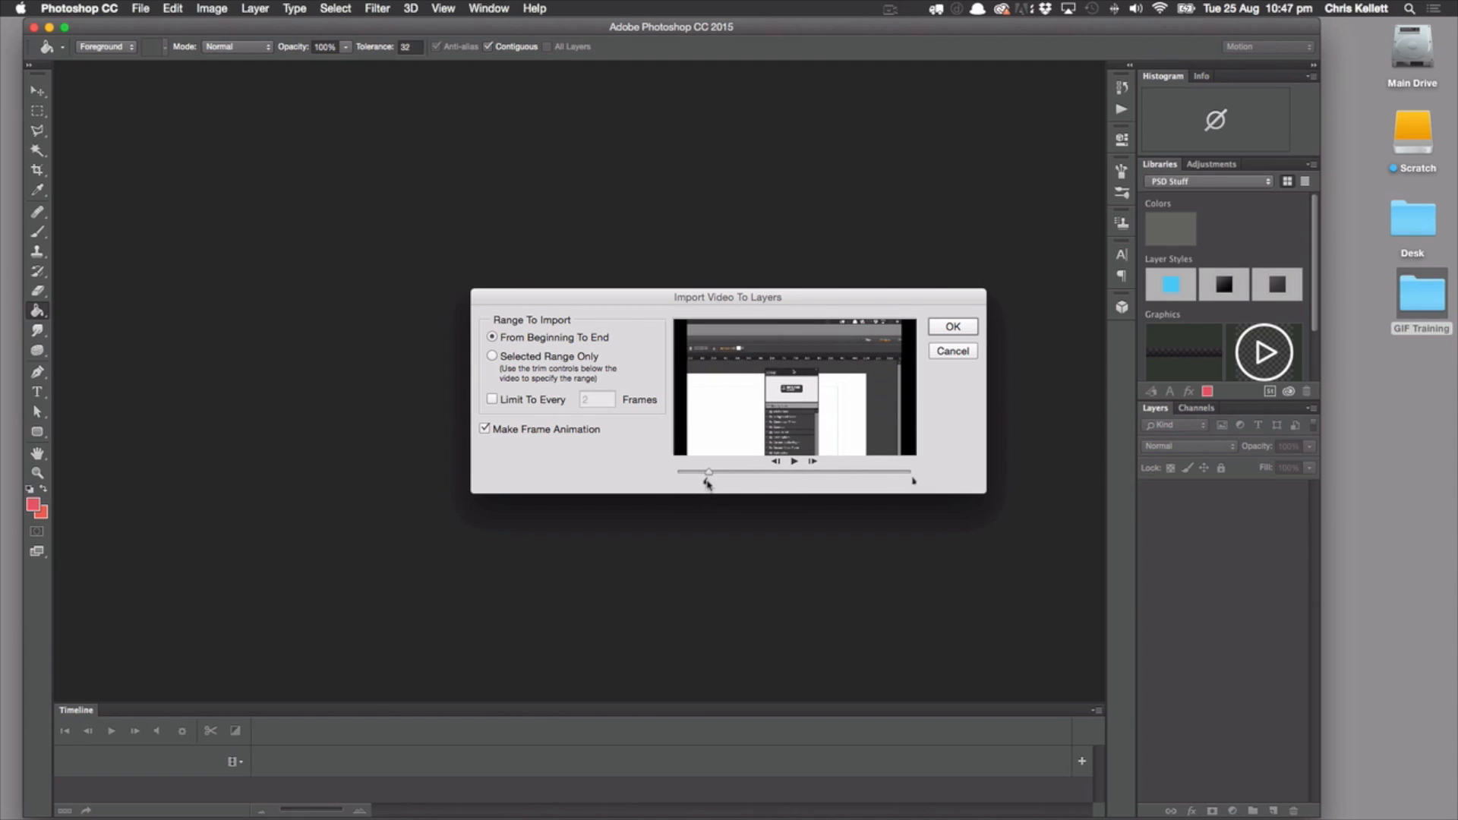
{"action": "left_click_drag", "start_coordinate": [914, 483], "coordinate": [722, 483]}
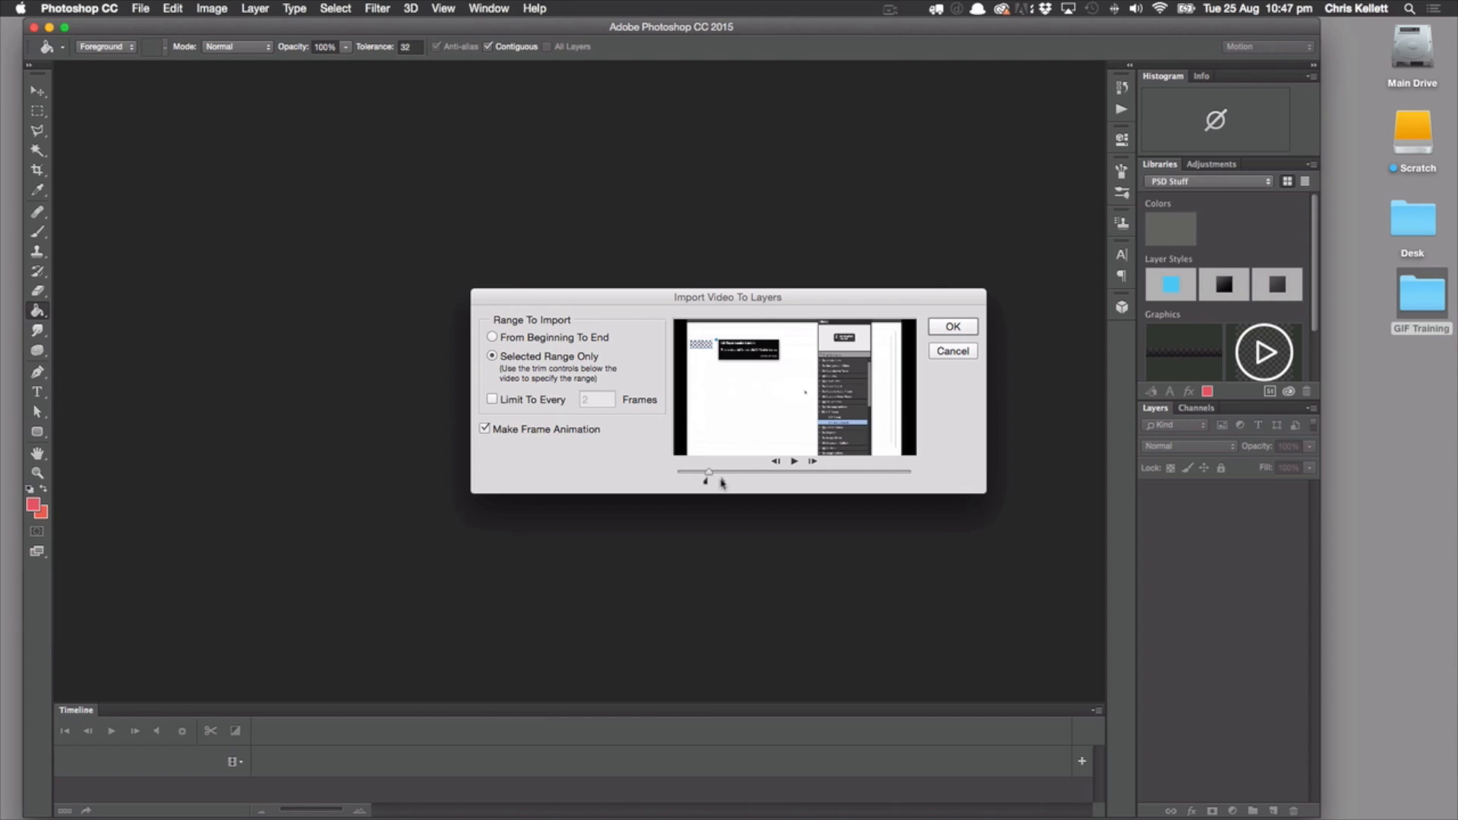
{"action": "left_click_drag", "start_coordinate": [722, 482], "coordinate": [718, 483]}
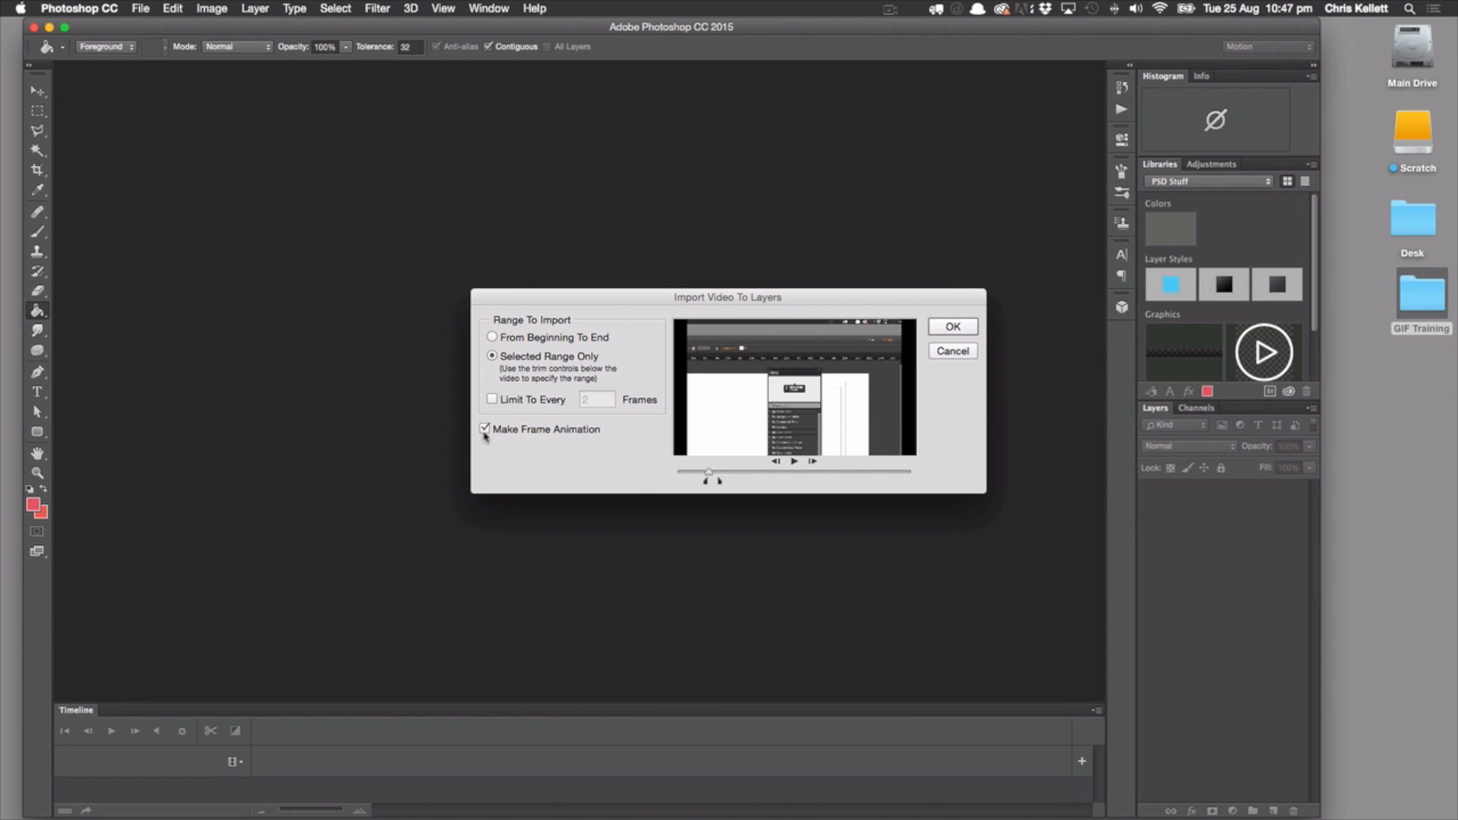
{"action": "left_click", "coordinate": [952, 326]}
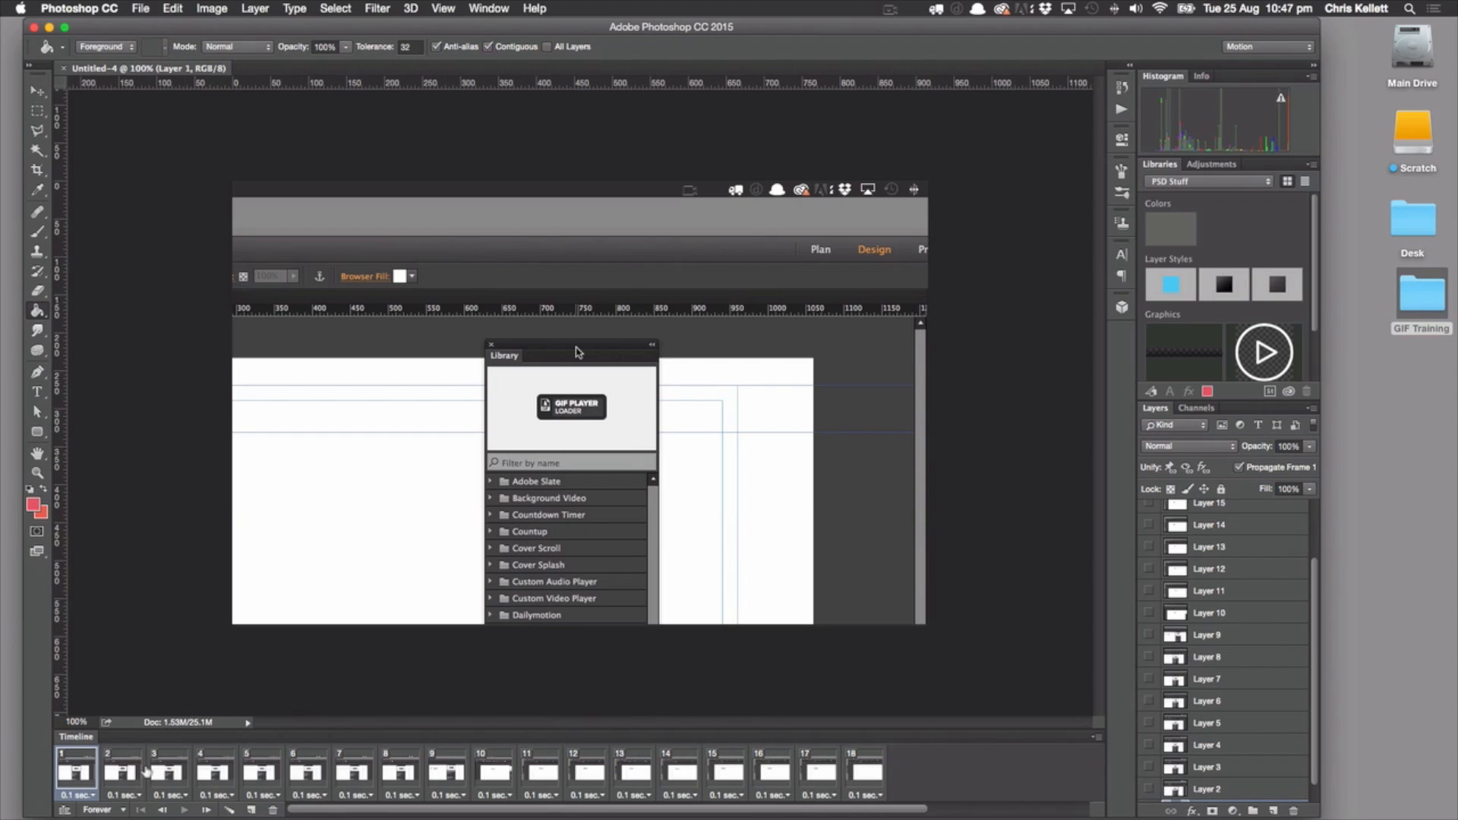
Examine the imported layers and step through the animation frames from frame 2 to frame 11
{"action": "scroll", "coordinate": [1253, 680], "scroll_direction": "down", "scroll_amount": 1}
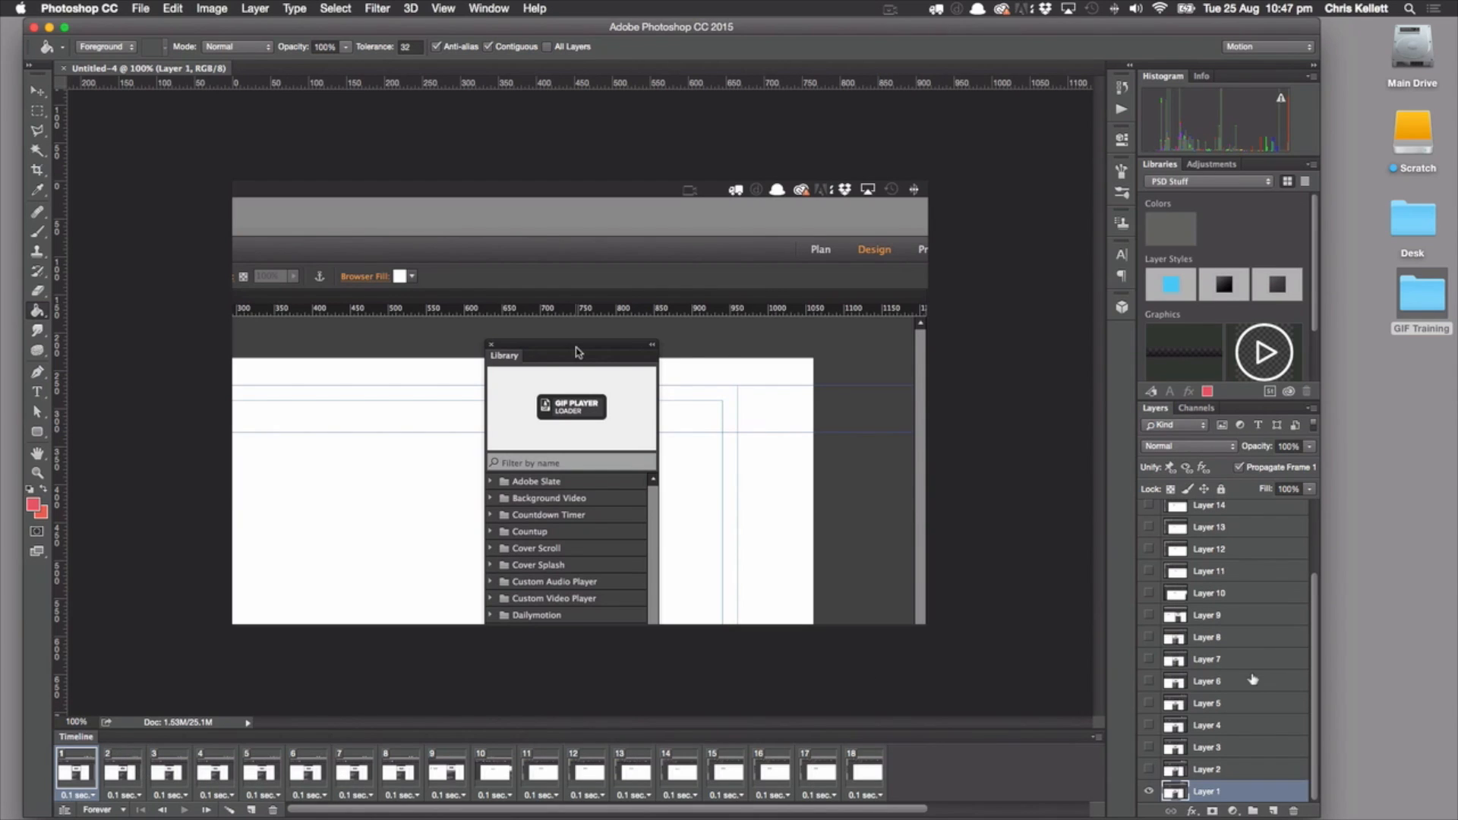
{"action": "scroll", "coordinate": [1253, 680], "scroll_direction": "up", "scroll_amount": 4}
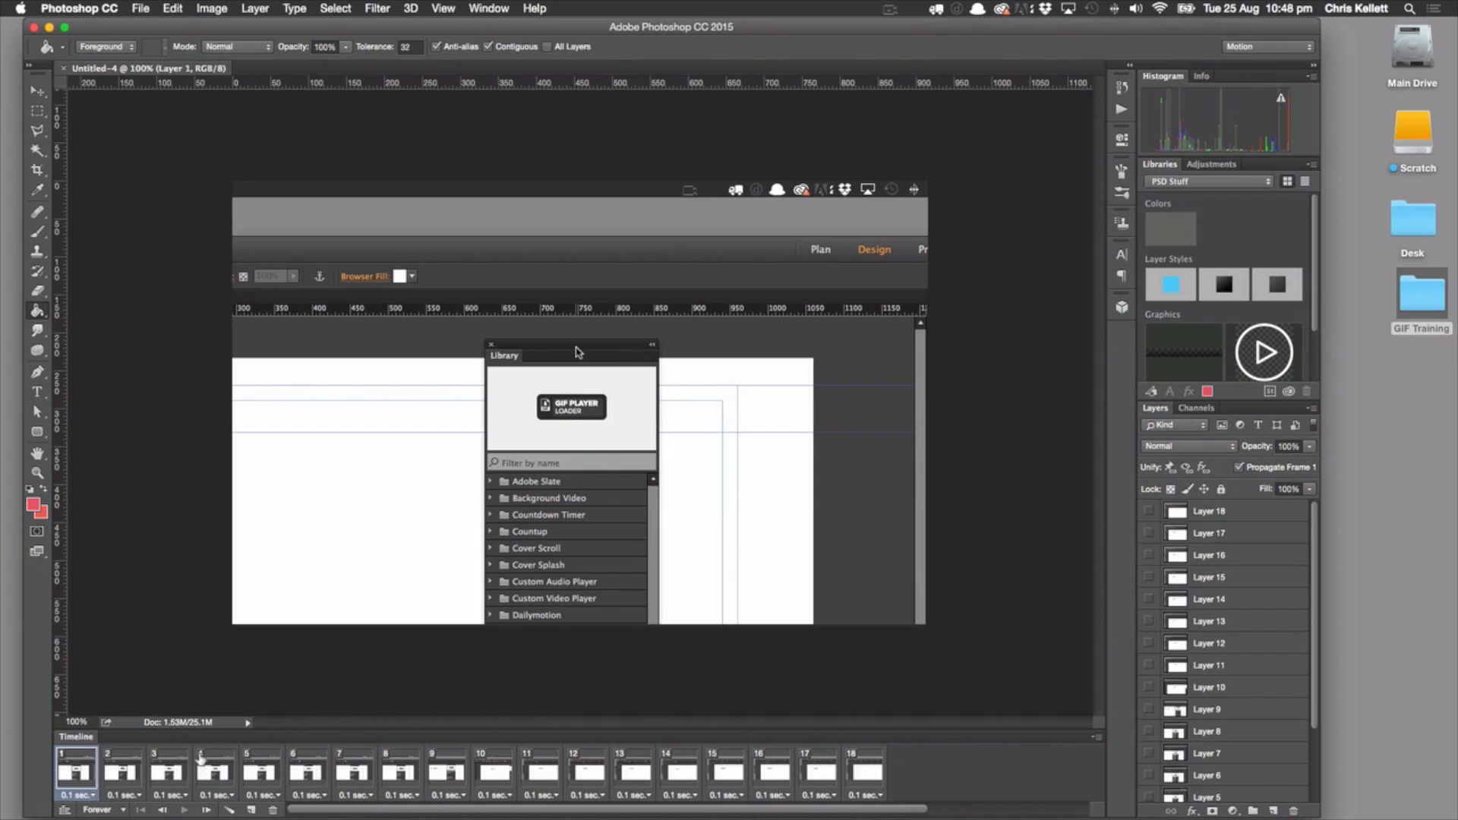
{"action": "left_click", "coordinate": [122, 771]}
{"action": "left_click", "coordinate": [169, 772]}
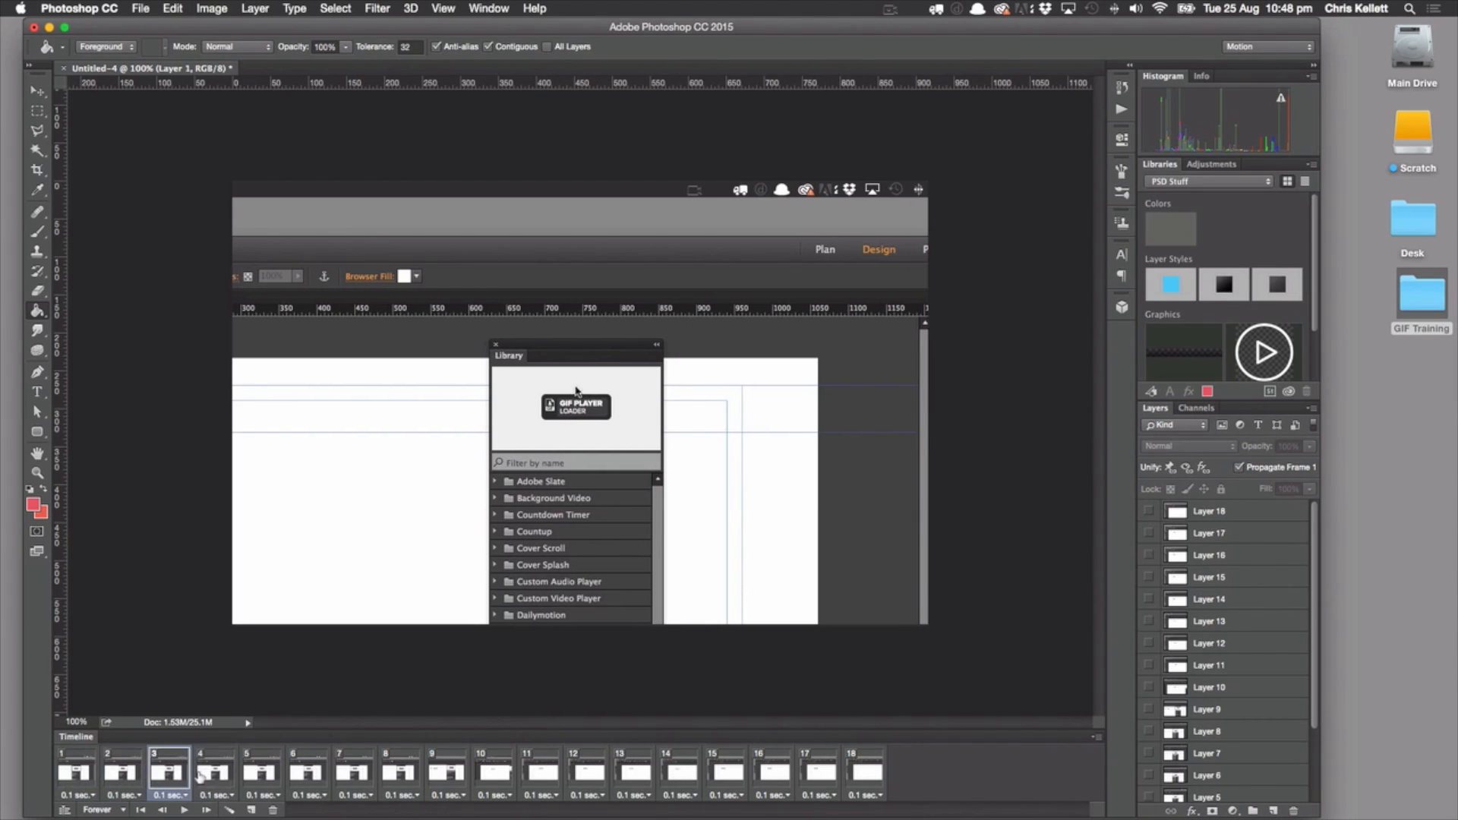
{"action": "left_click", "coordinate": [260, 776]}
{"action": "left_click", "coordinate": [307, 779]}
{"action": "left_click", "coordinate": [352, 781]}
{"action": "left_click", "coordinate": [438, 785]}
{"action": "left_click", "coordinate": [489, 786]}
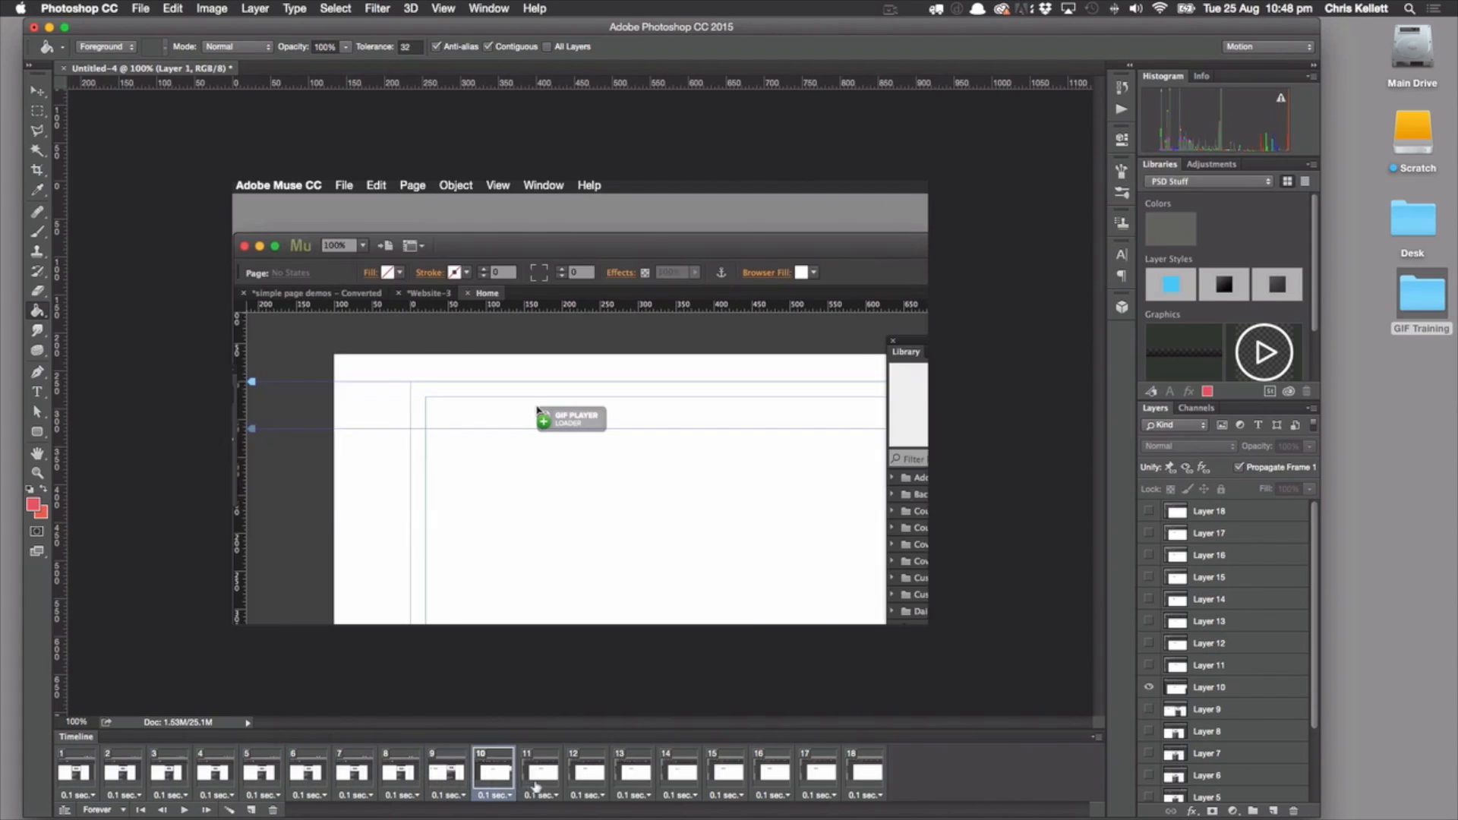
{"action": "left_click", "coordinate": [536, 787]}
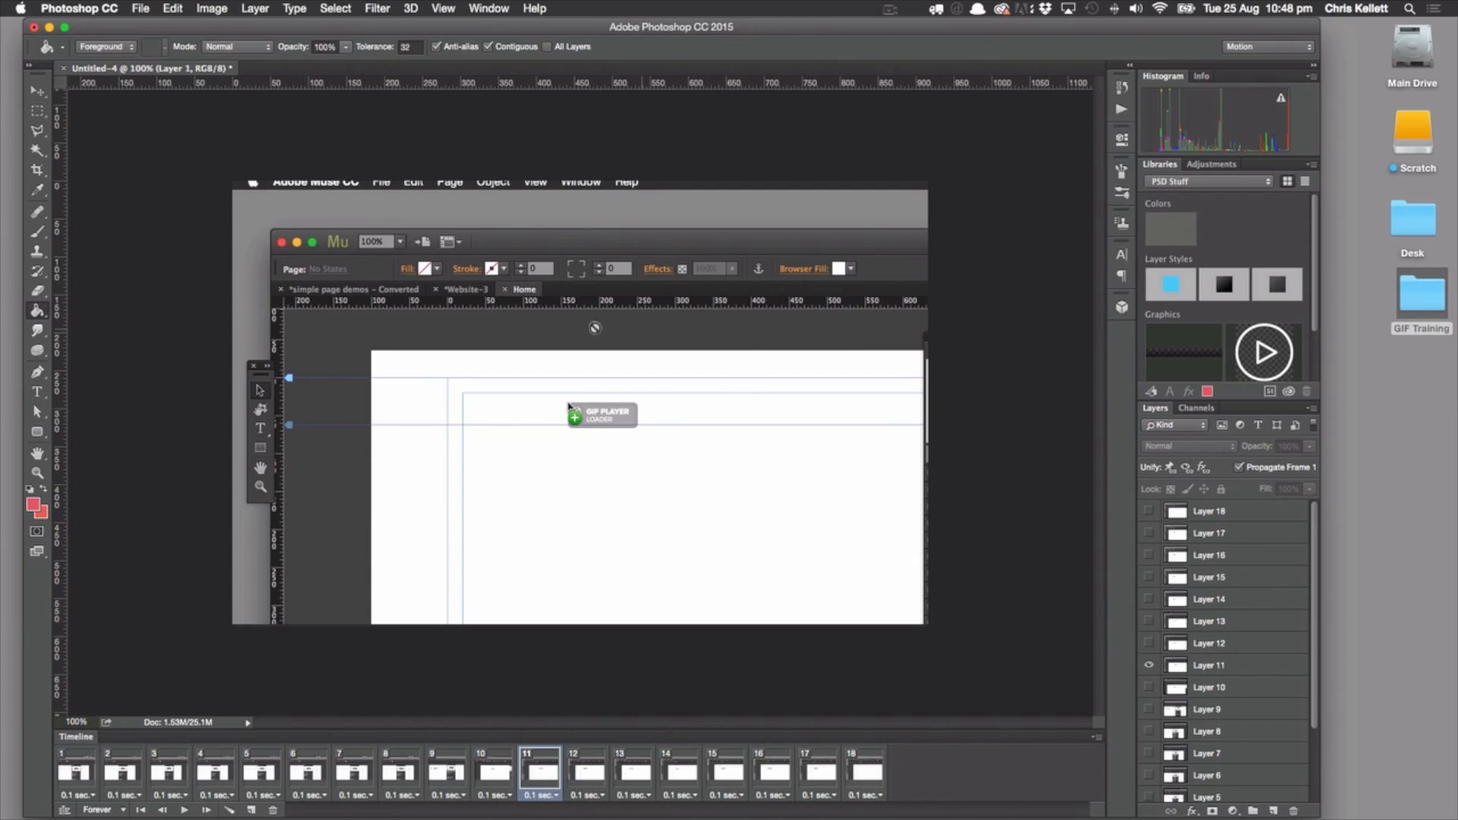
Resize the image to a width of 800 pixels
{"action": "left_click", "coordinate": [217, 11]}
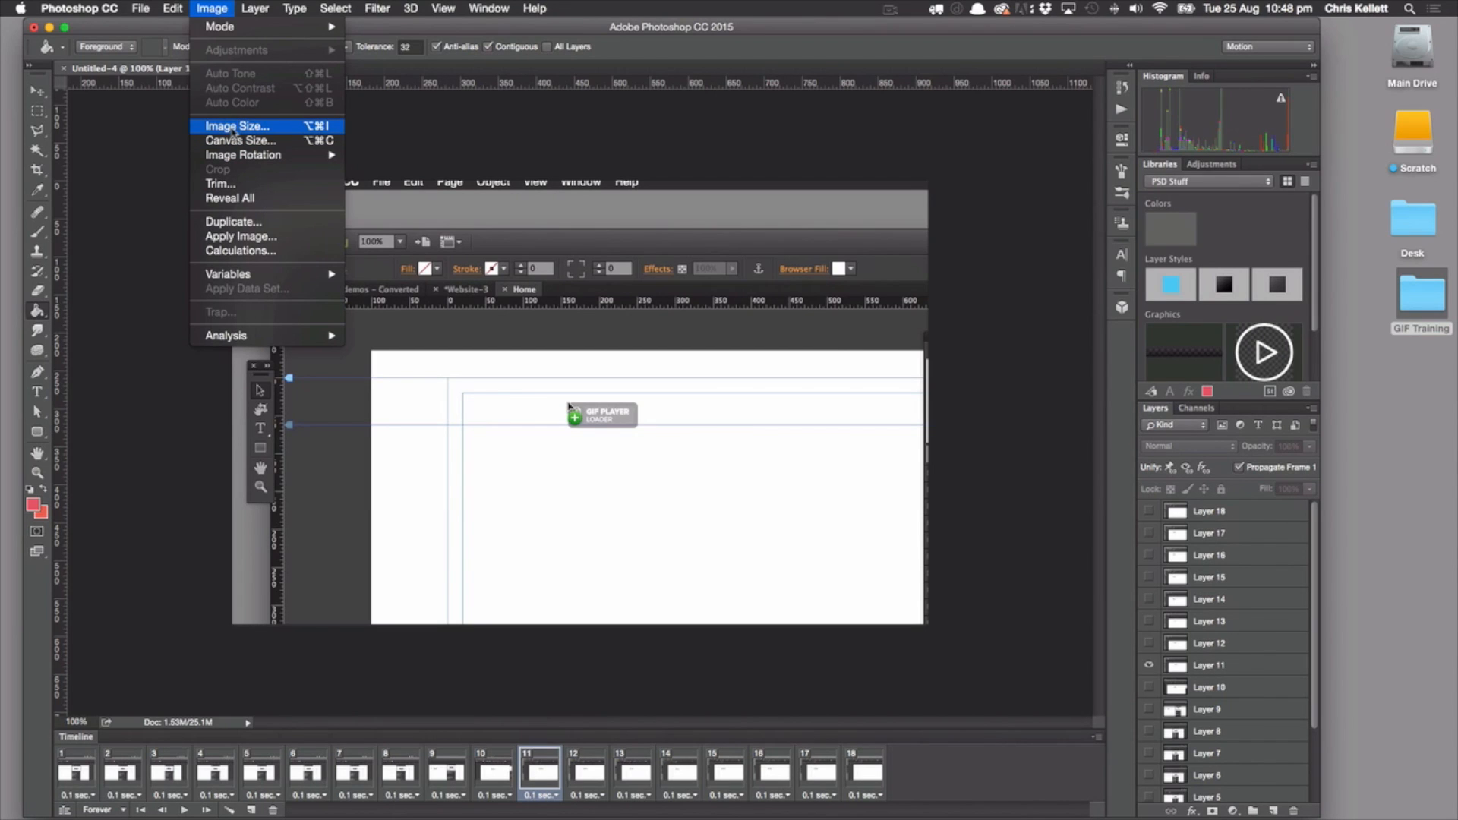
{"action": "left_click", "coordinate": [242, 127]}
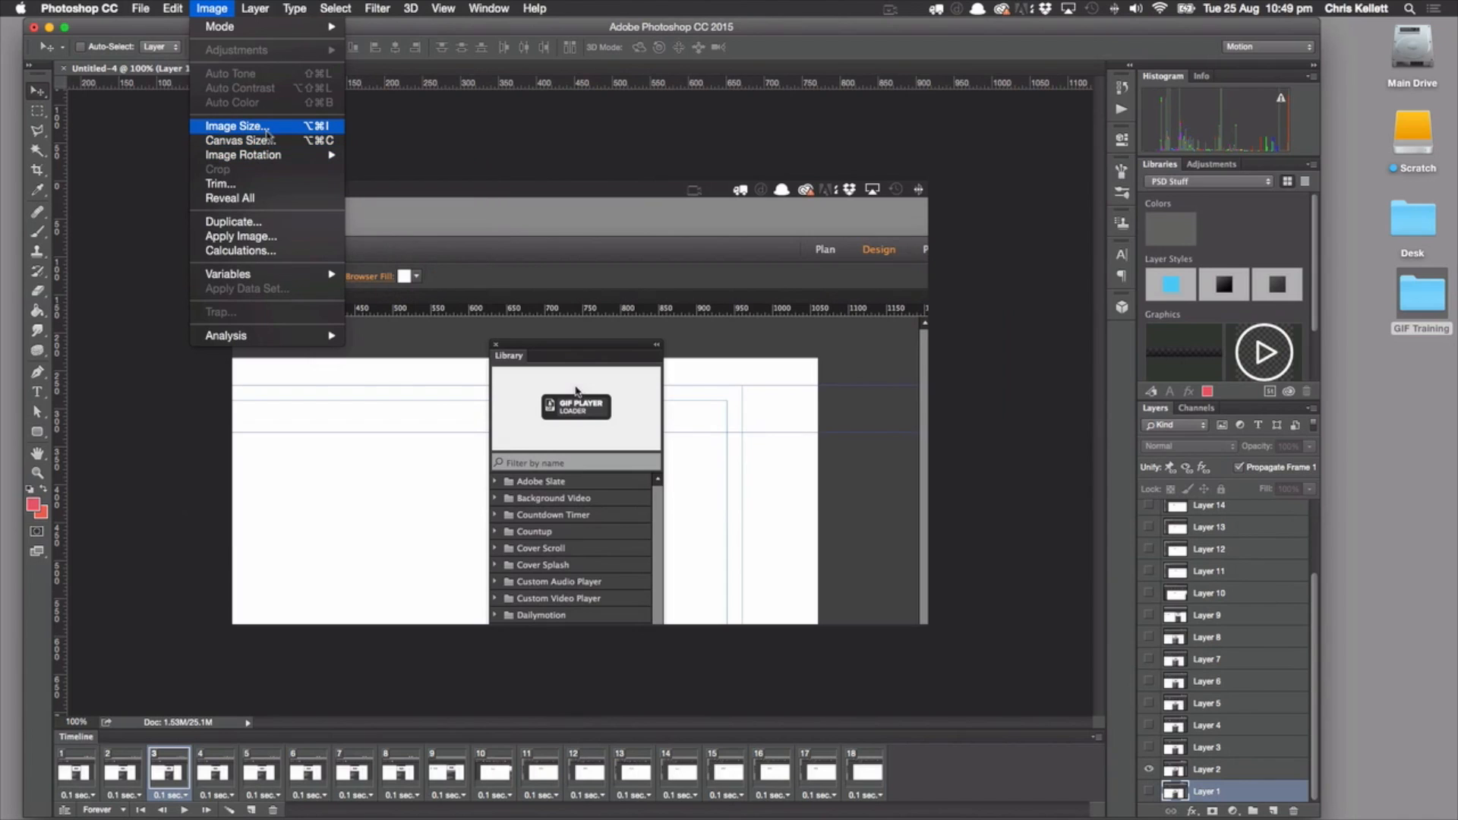
{"action": "left_click", "coordinate": [269, 131]}
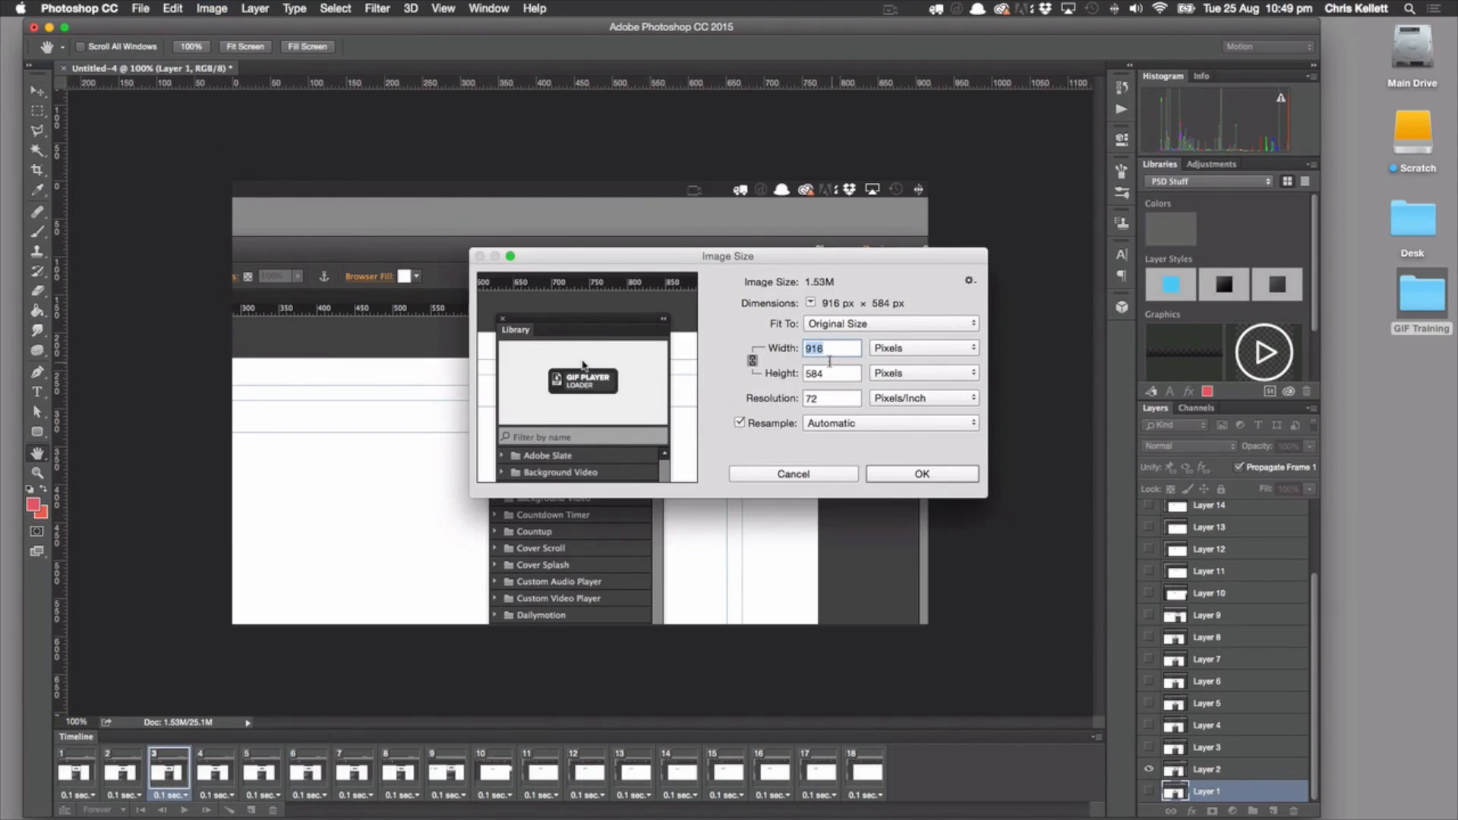
{"action": "type", "text": "800"}
{"action": "left_click", "coordinate": [917, 475]}
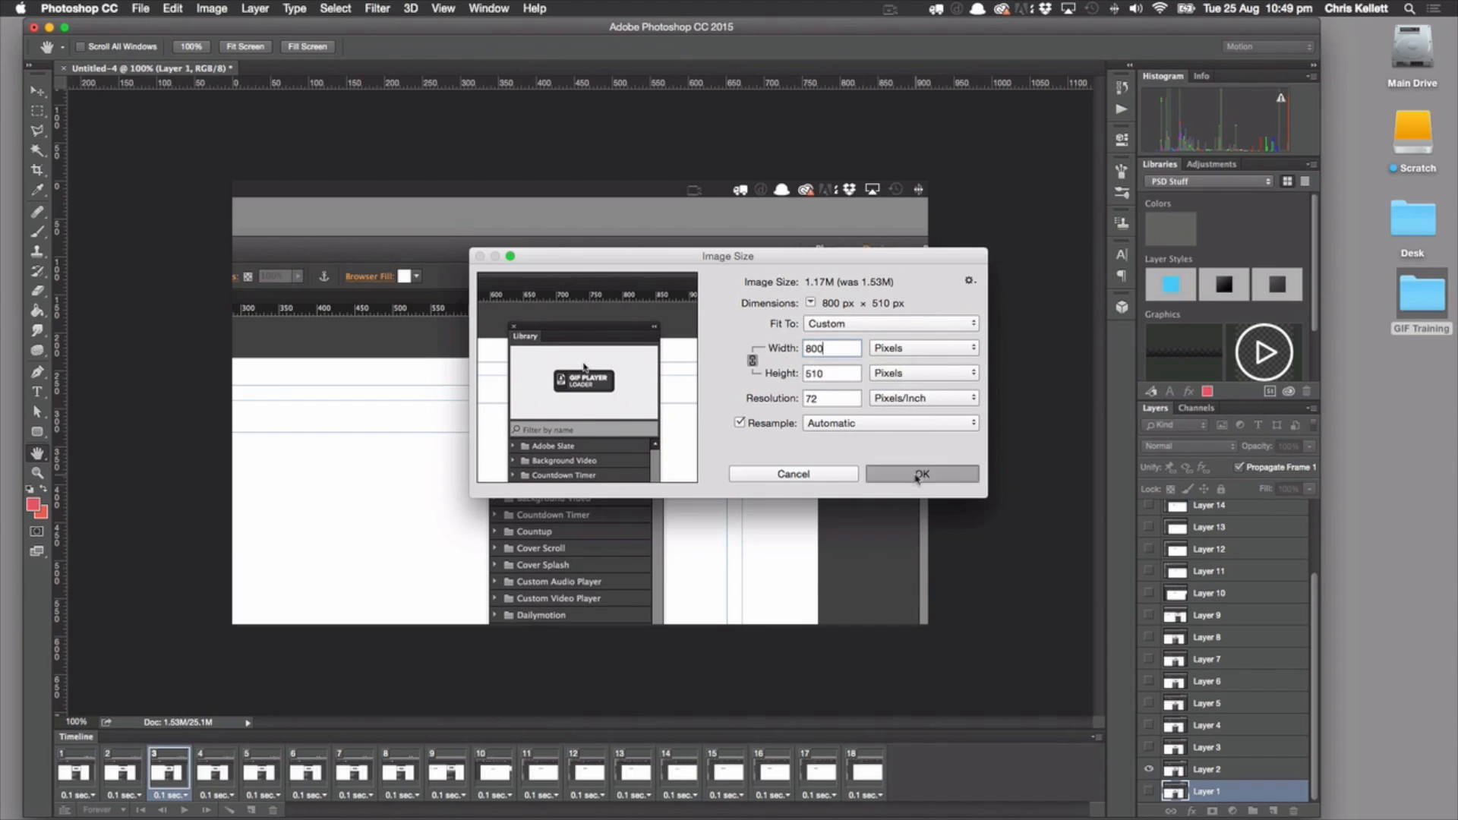
Select all animation frames and optimize the animation by Bounding Box and Redundant Pixel Removal
{"action": "left_click", "coordinate": [86, 749]}
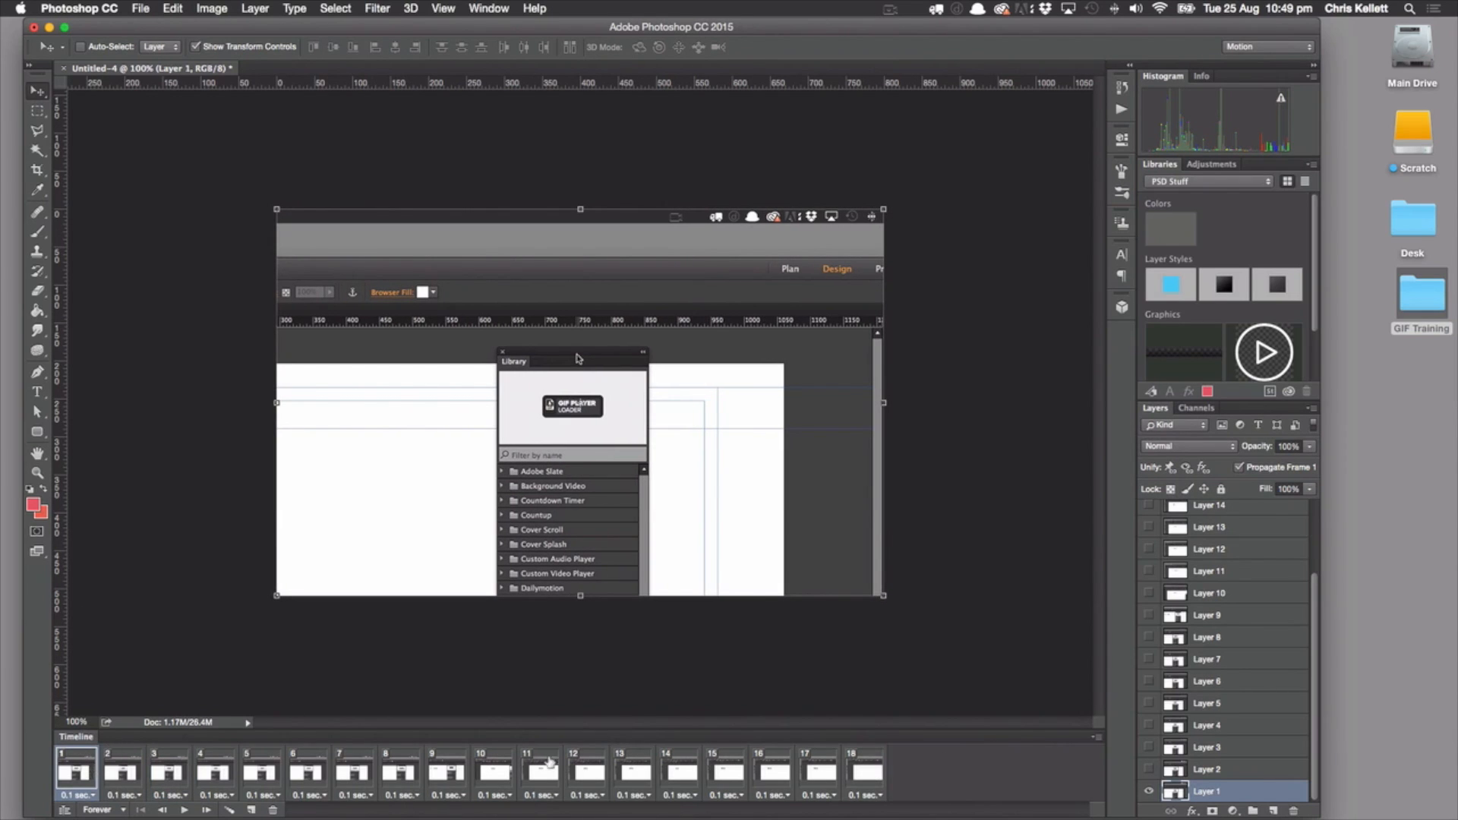
{"action": "left_click", "coordinate": [866, 772], "text": "shift"}
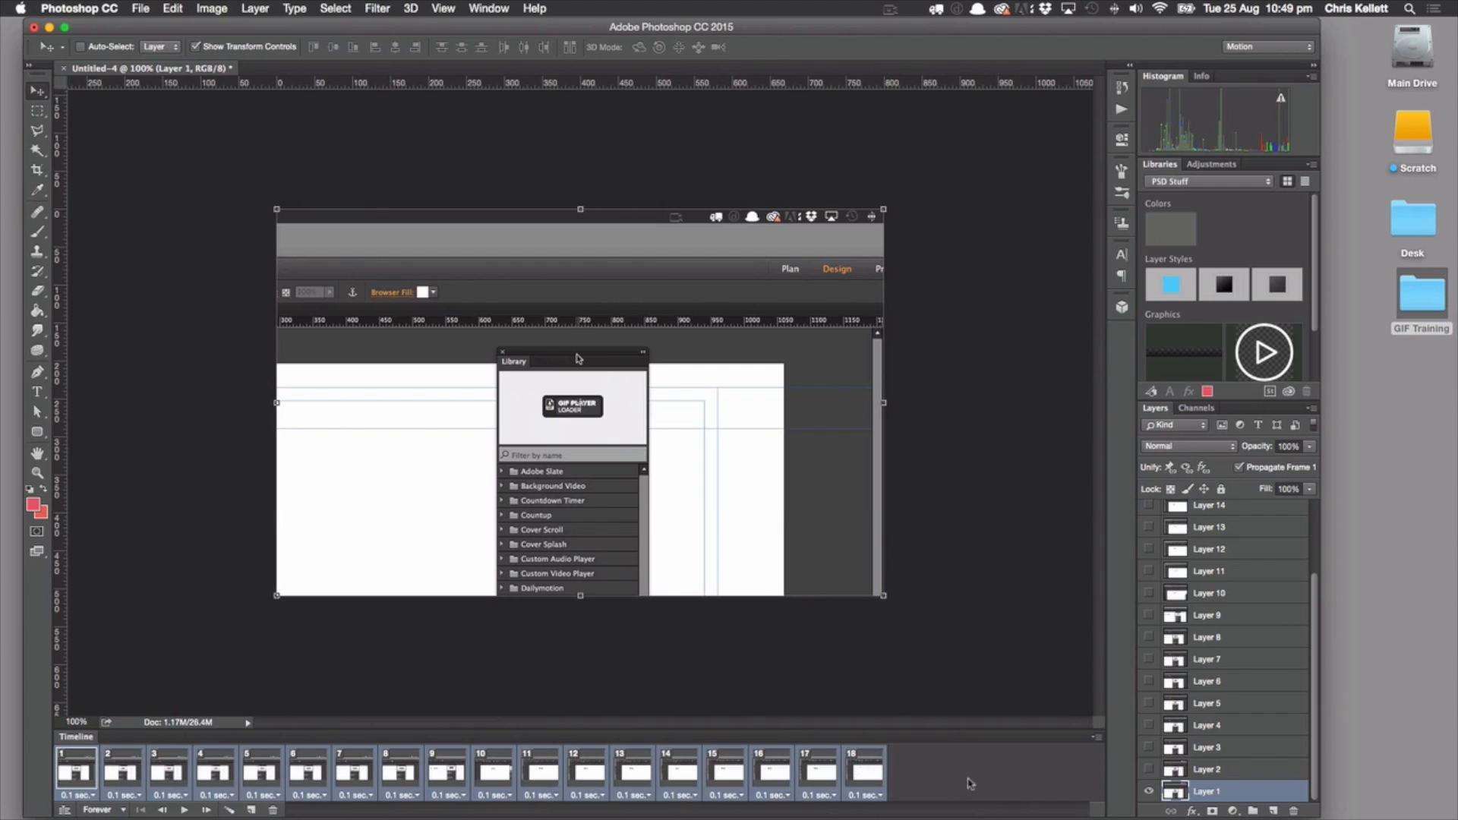
{"action": "left_click", "coordinate": [1096, 737]}
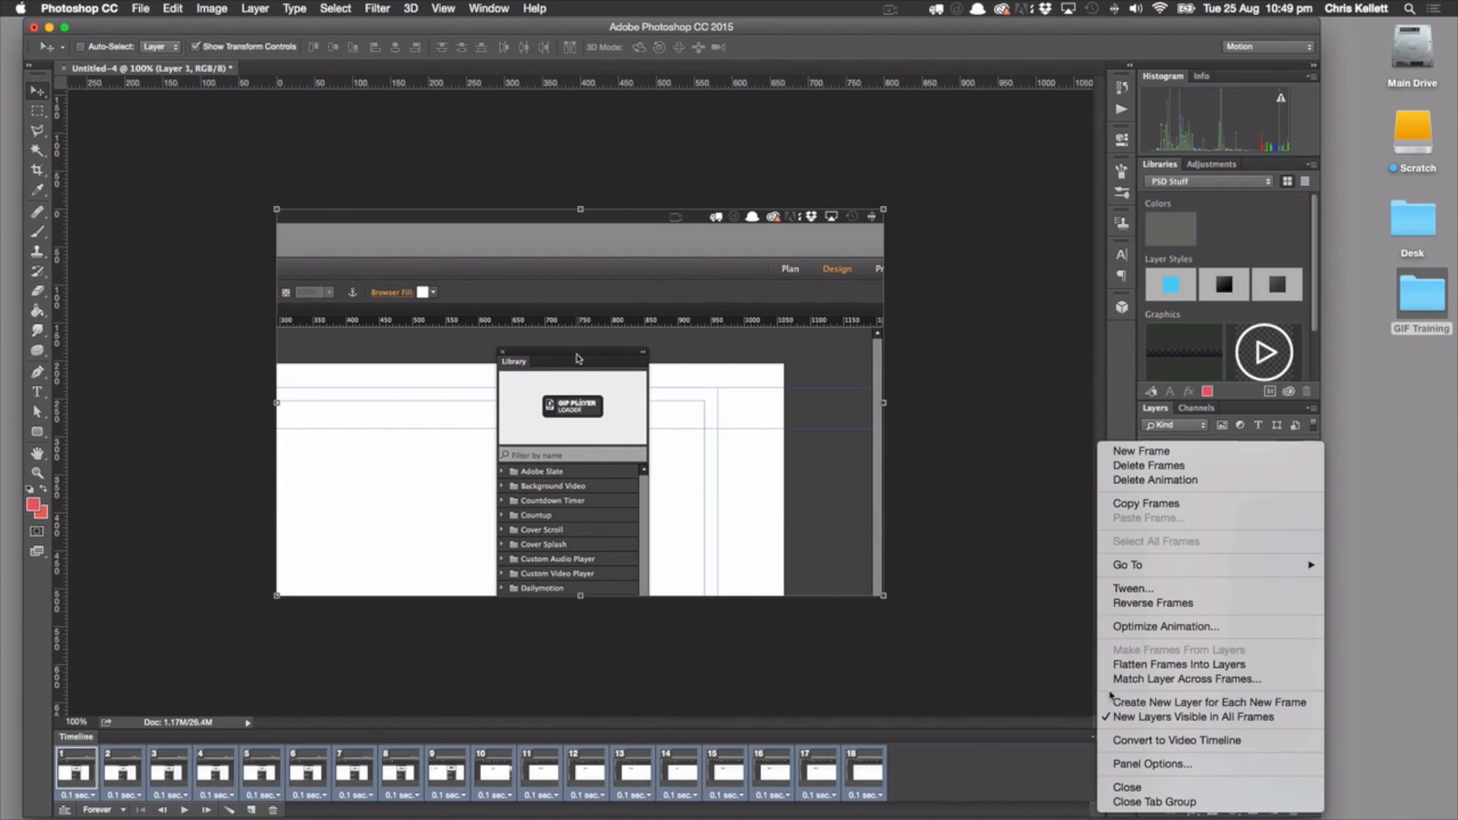
{"action": "left_click", "coordinate": [1131, 627]}
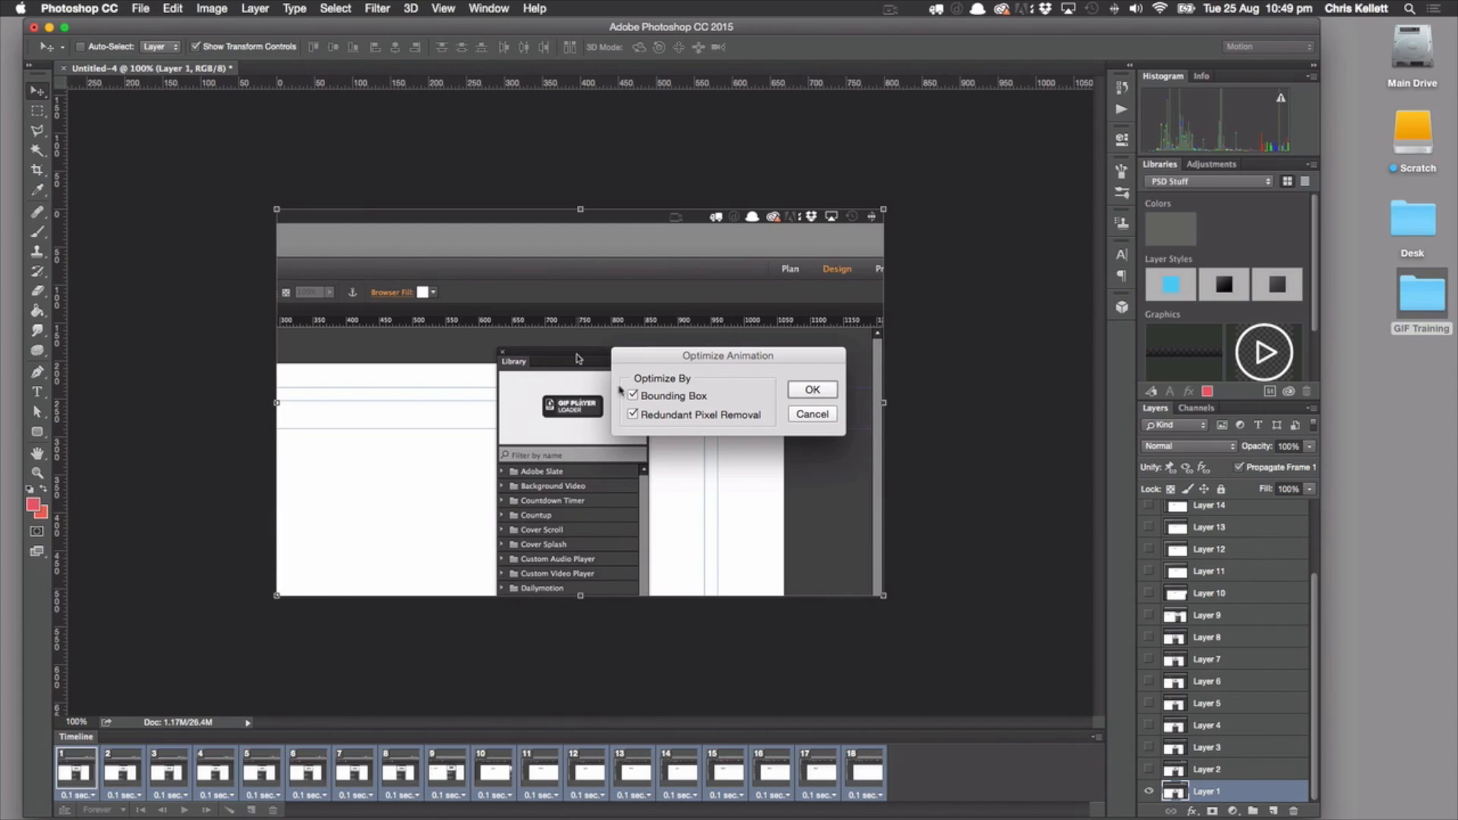
{"action": "left_click", "coordinate": [813, 390]}
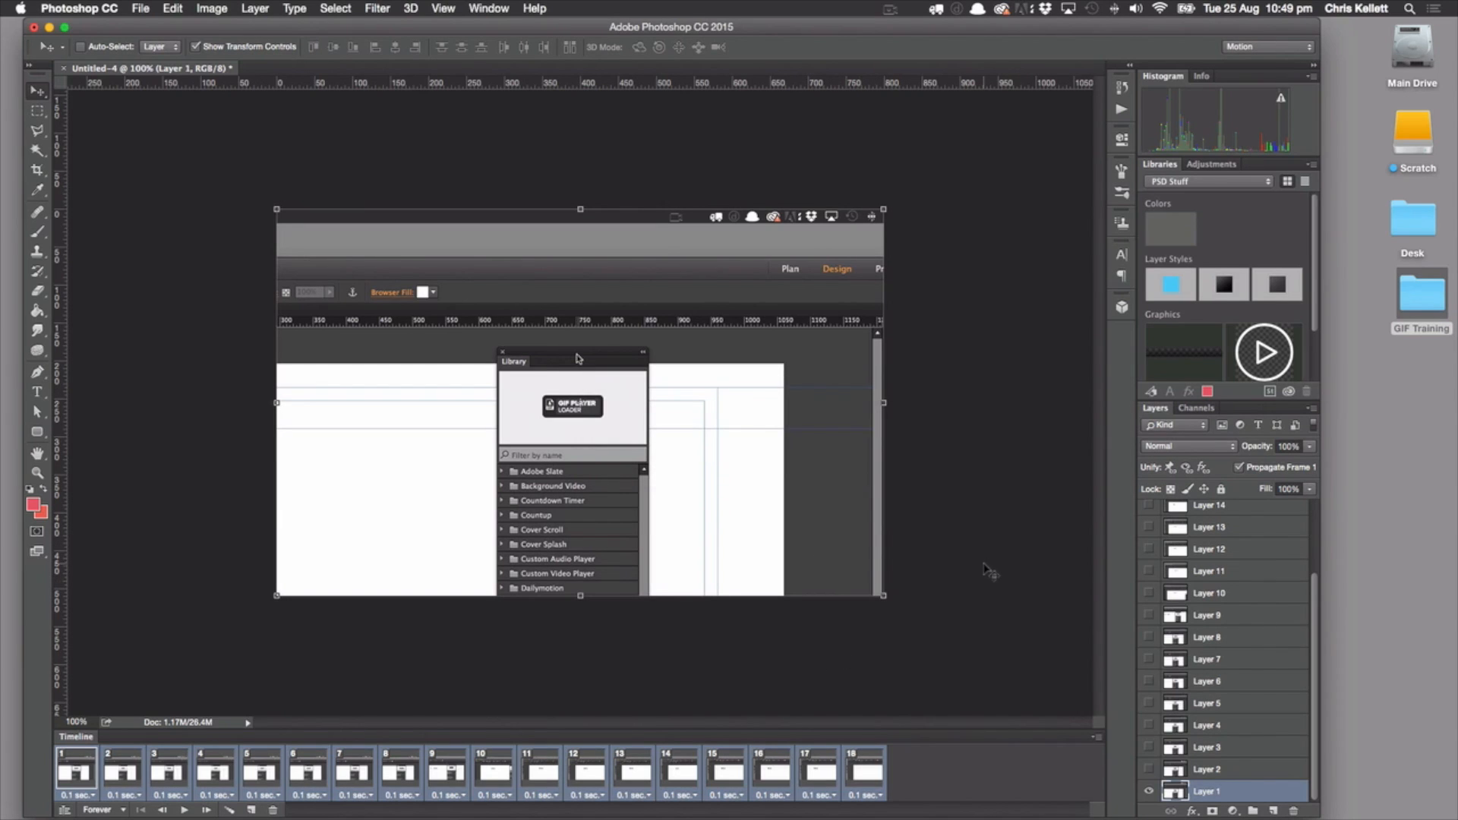
Open the animation in Save for Web (Legacy) and preview its playback
{"action": "left_click", "coordinate": [144, 8]}
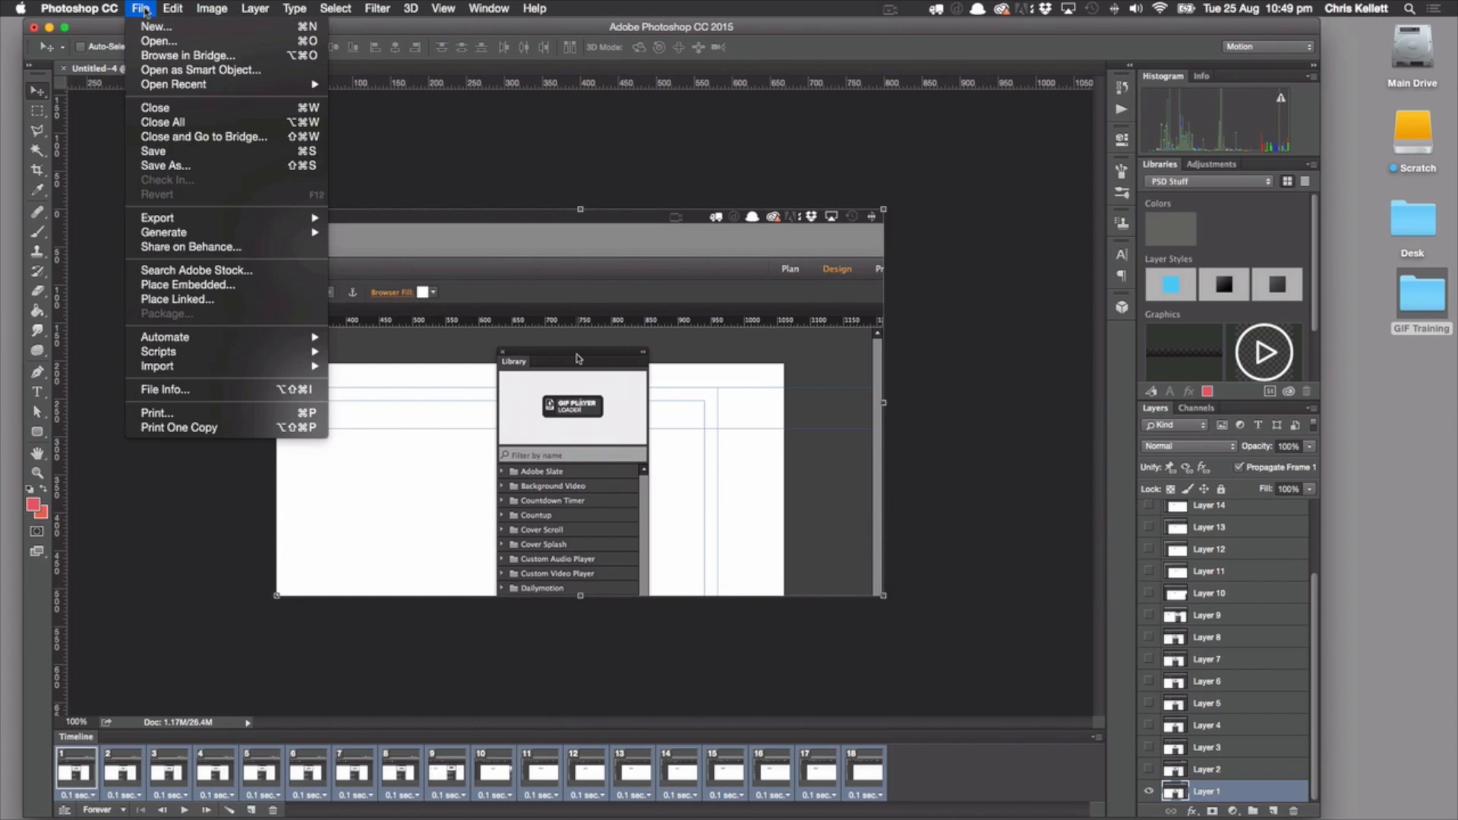
{"action": "mouse_move", "coordinate": [167, 237]}
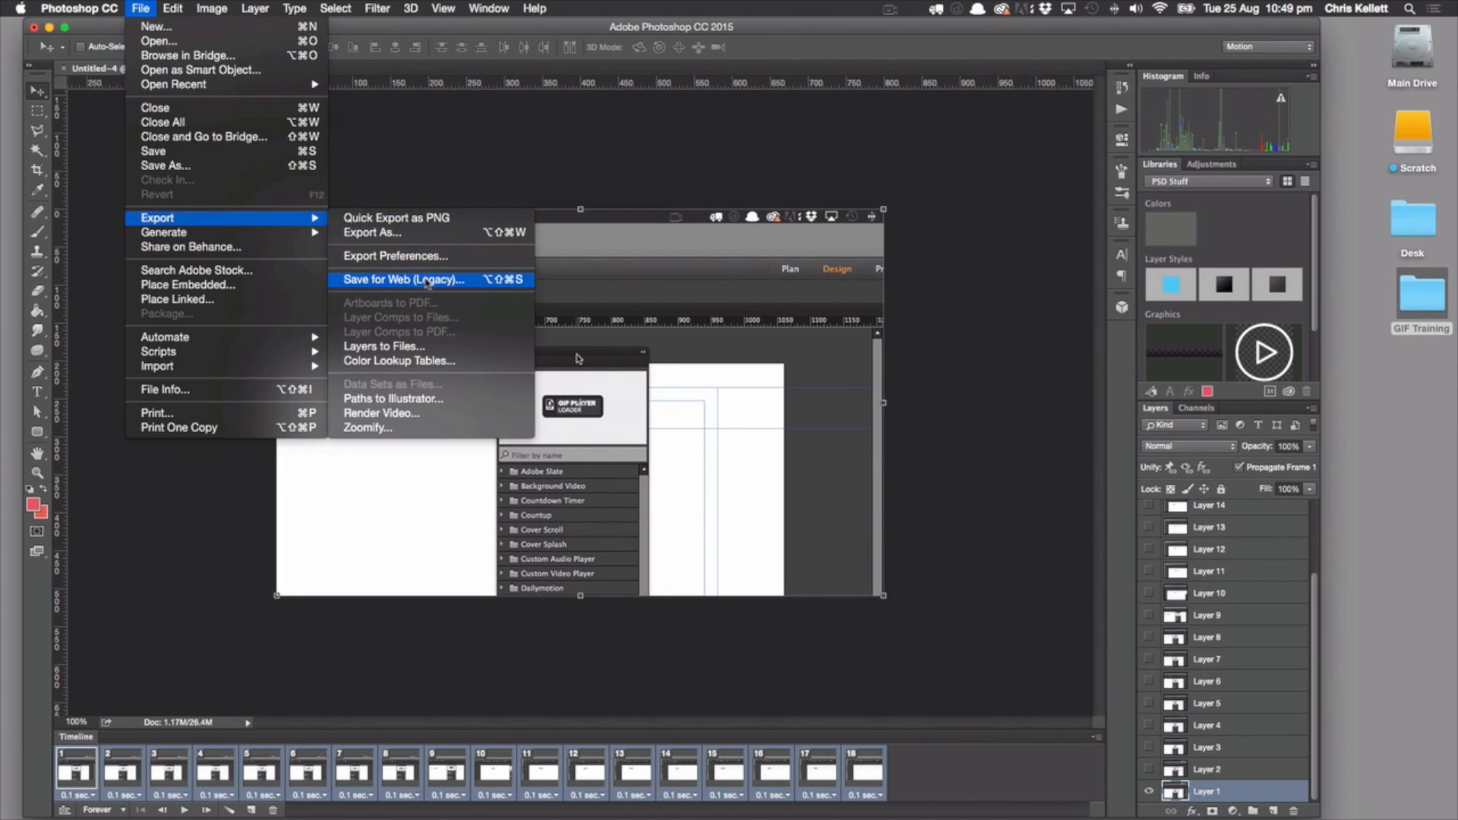
{"action": "left_click", "coordinate": [428, 281]}
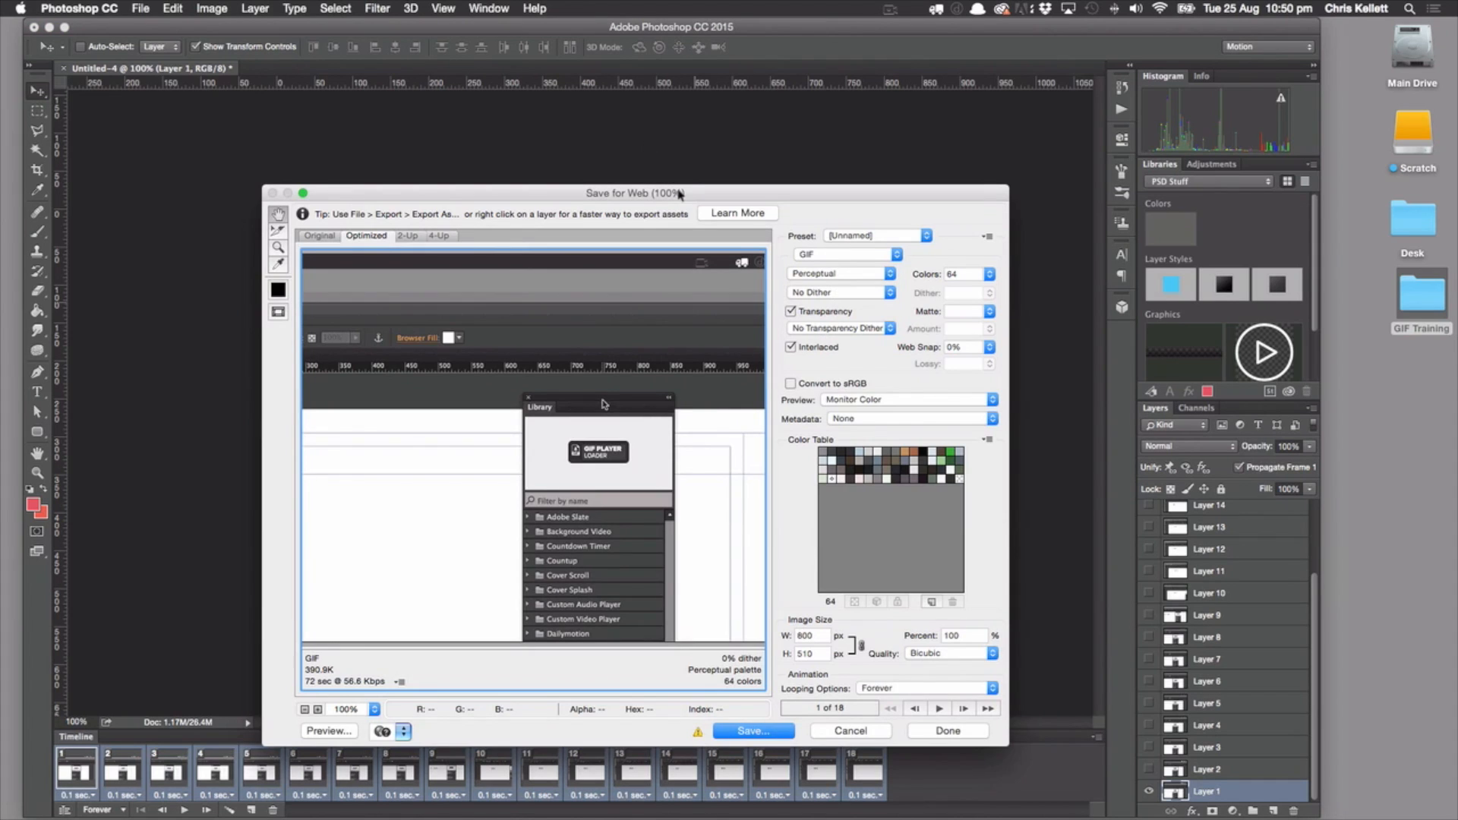
{"action": "left_click_drag", "start_coordinate": [679, 194], "coordinate": [627, 100]}
{"action": "left_click", "coordinate": [886, 616]}
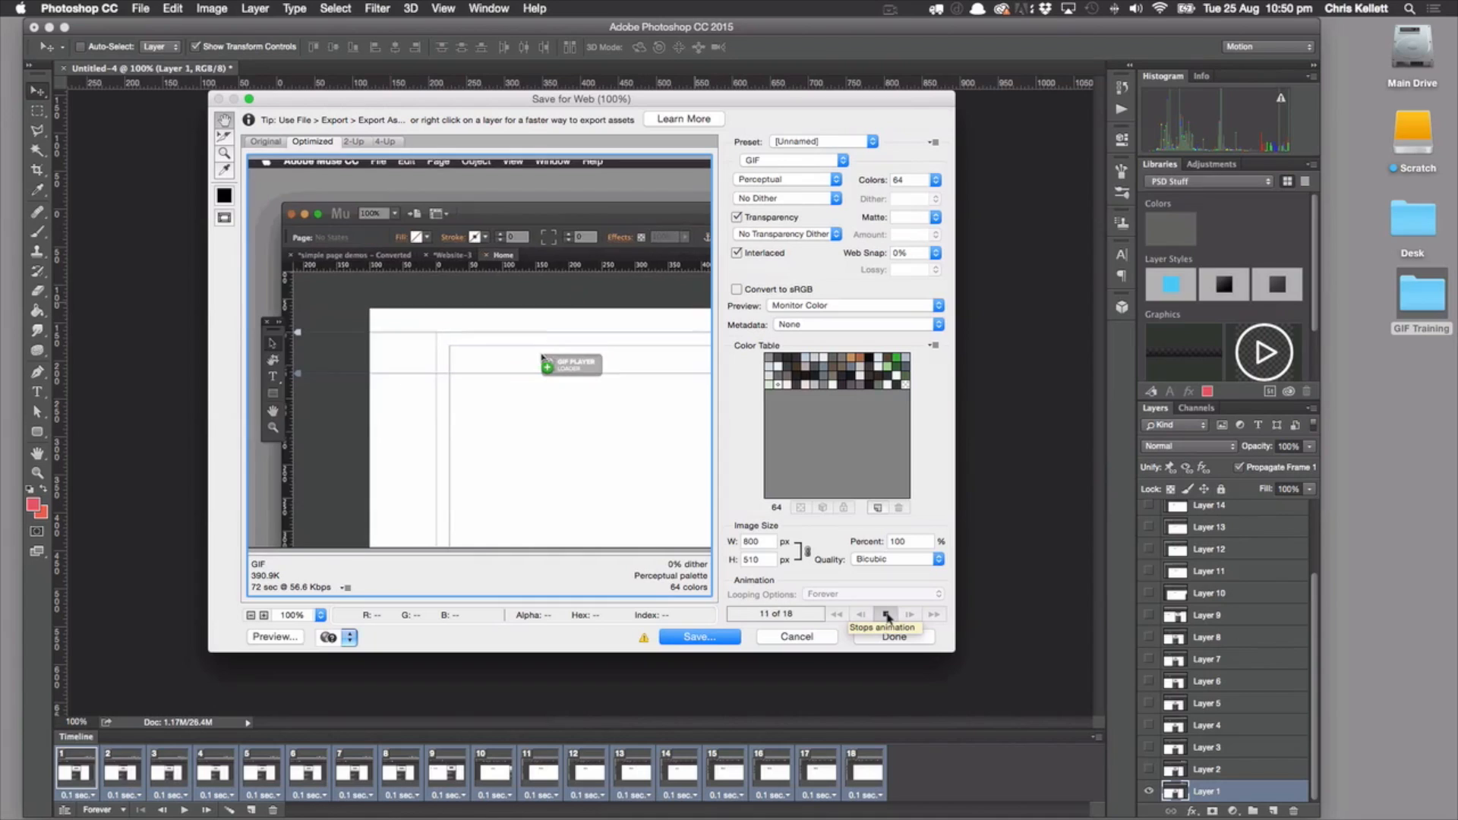
{"action": "left_click", "coordinate": [885, 615]}
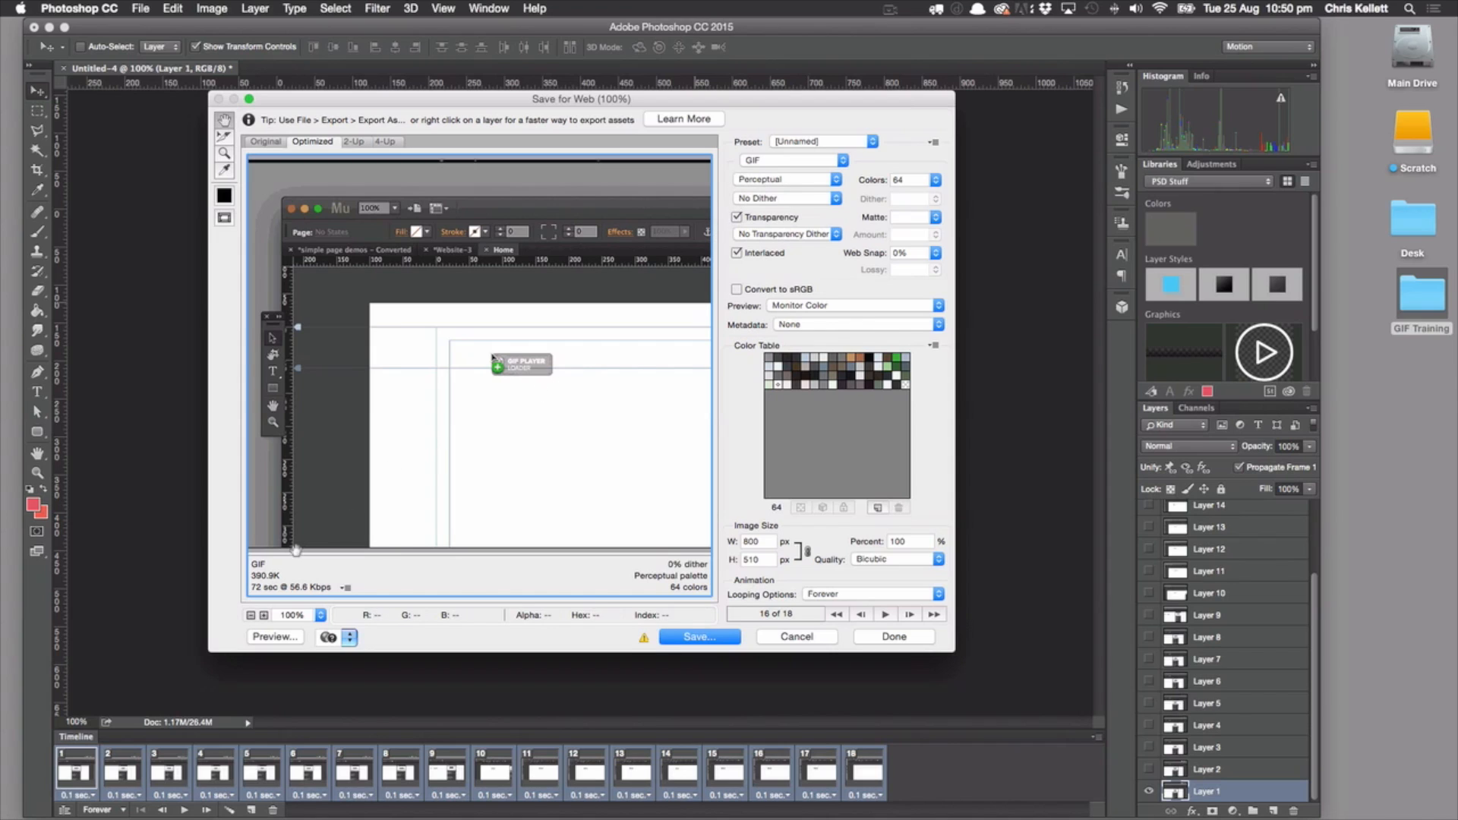
Try the Selective and Adaptive color reduction algorithms for the GIF, and return to Perceptual
{"action": "left_click", "coordinate": [806, 181]}
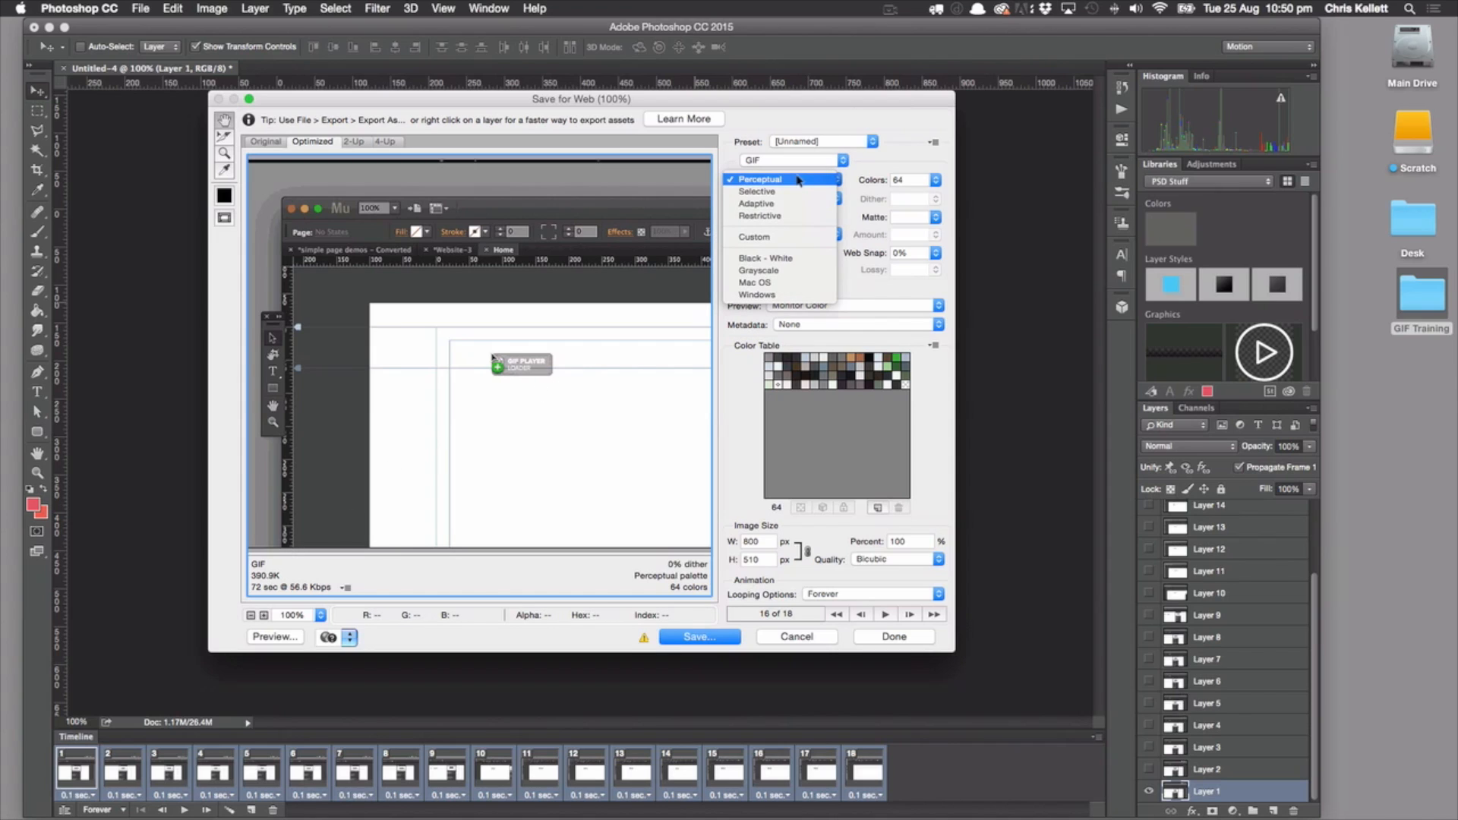
{"action": "left_click", "coordinate": [787, 192]}
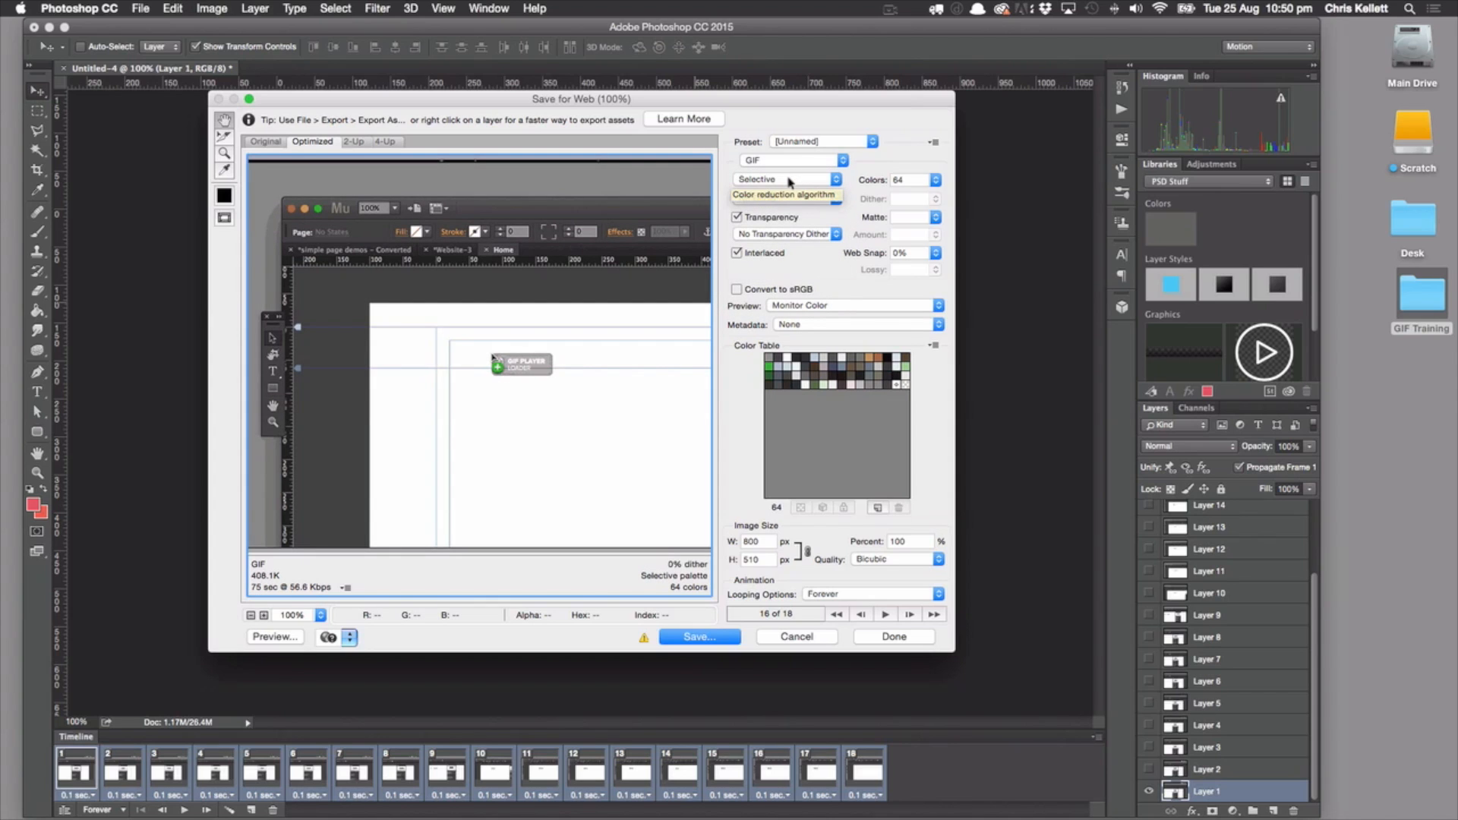
{"action": "left_click", "coordinate": [789, 181]}
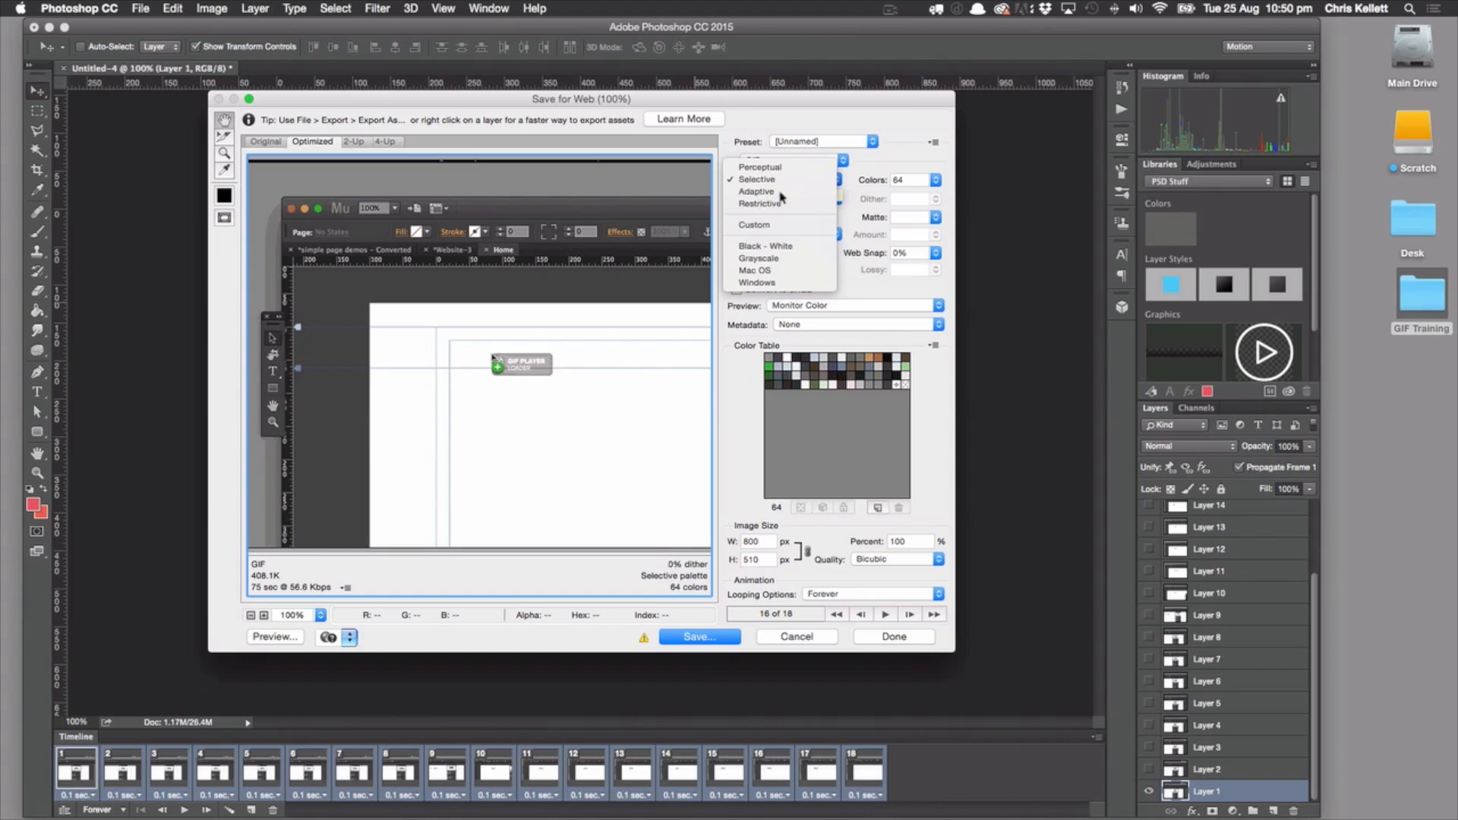
{"action": "left_click", "coordinate": [781, 192]}
{"action": "left_click", "coordinate": [781, 180]}
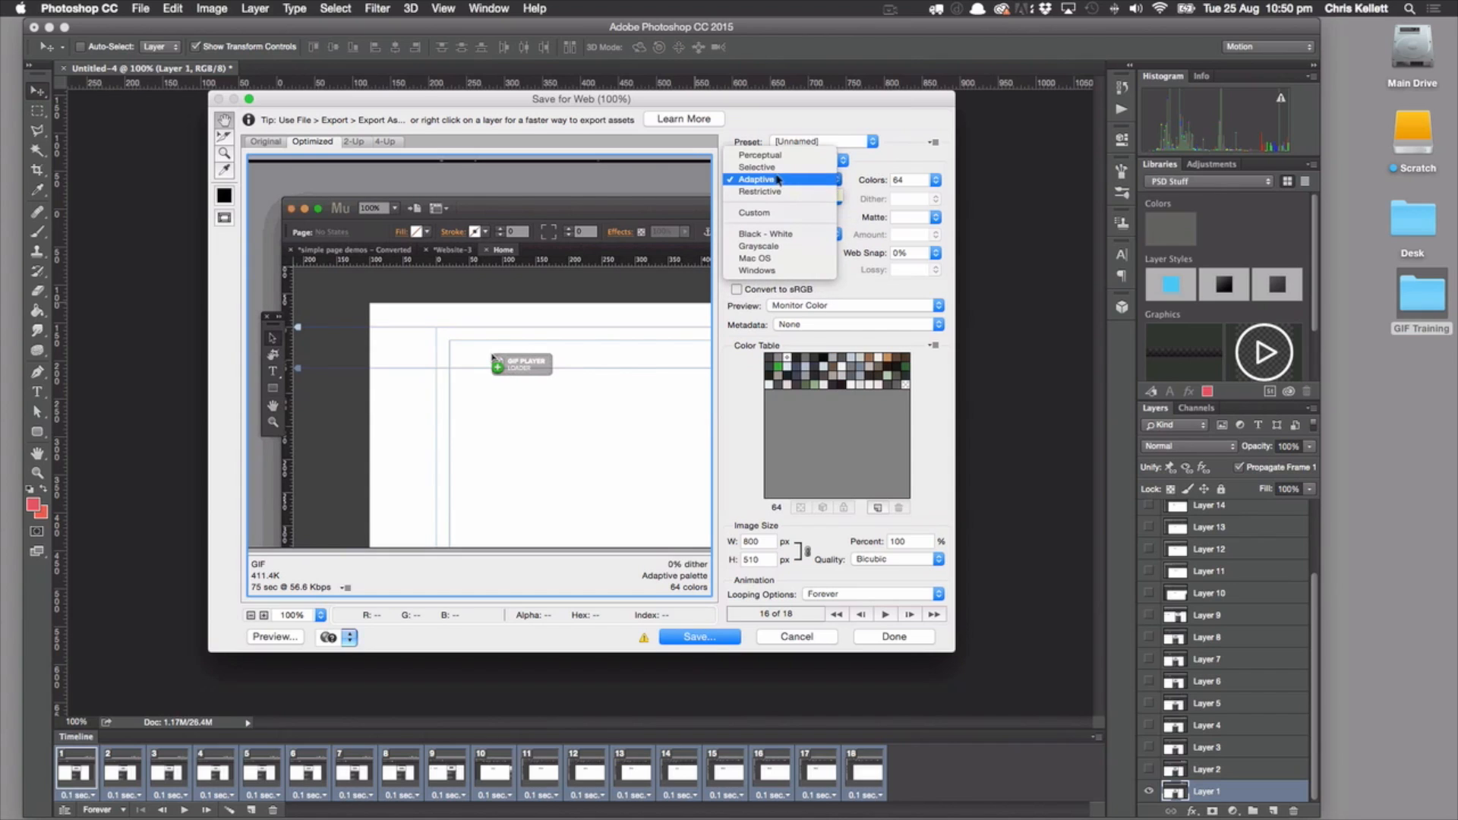
{"action": "left_click", "coordinate": [776, 160]}
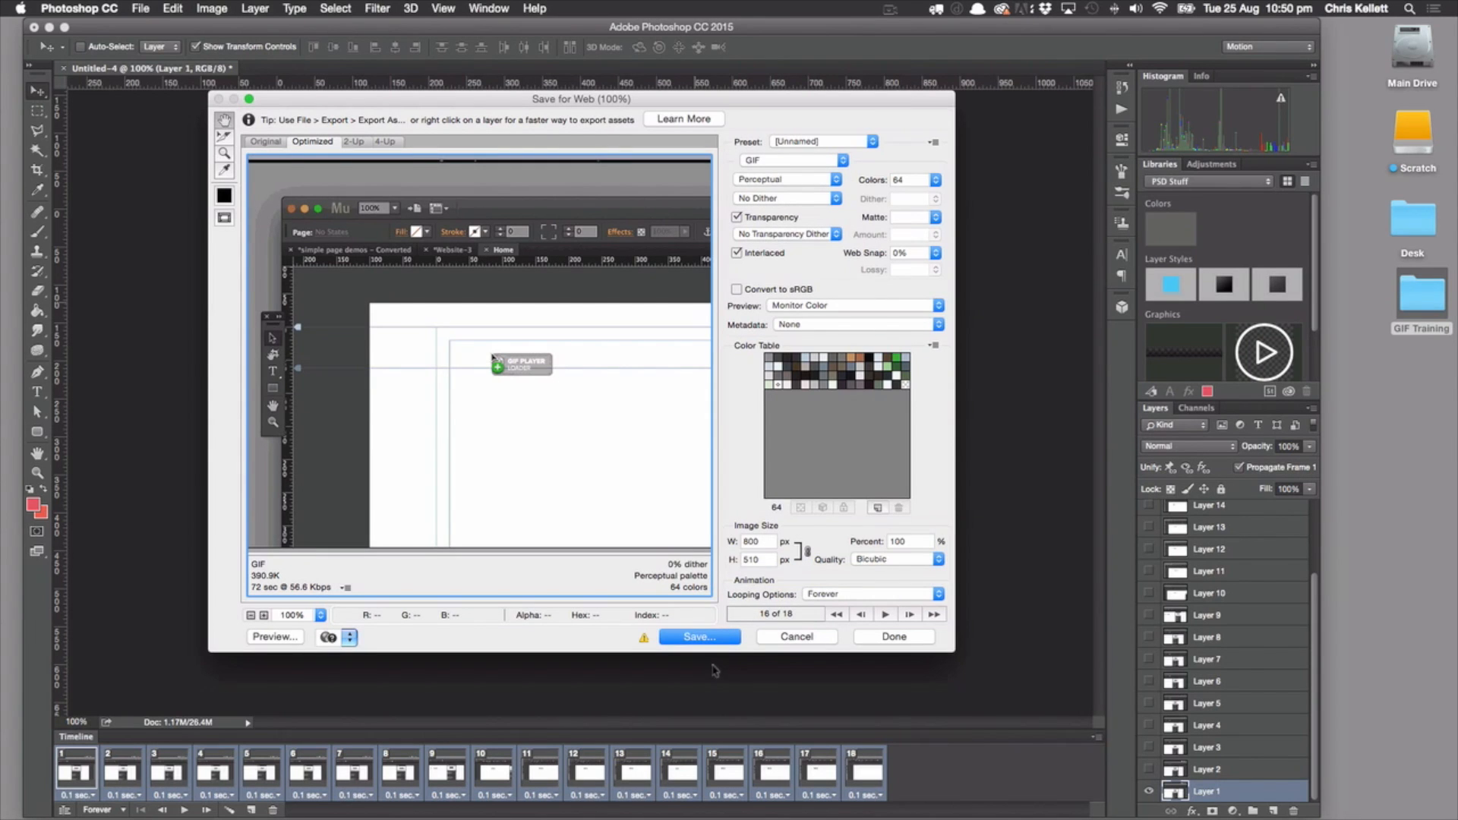
Save the optimized GIF to the Desktop as sample1.gif
{"action": "left_click", "coordinate": [699, 638]}
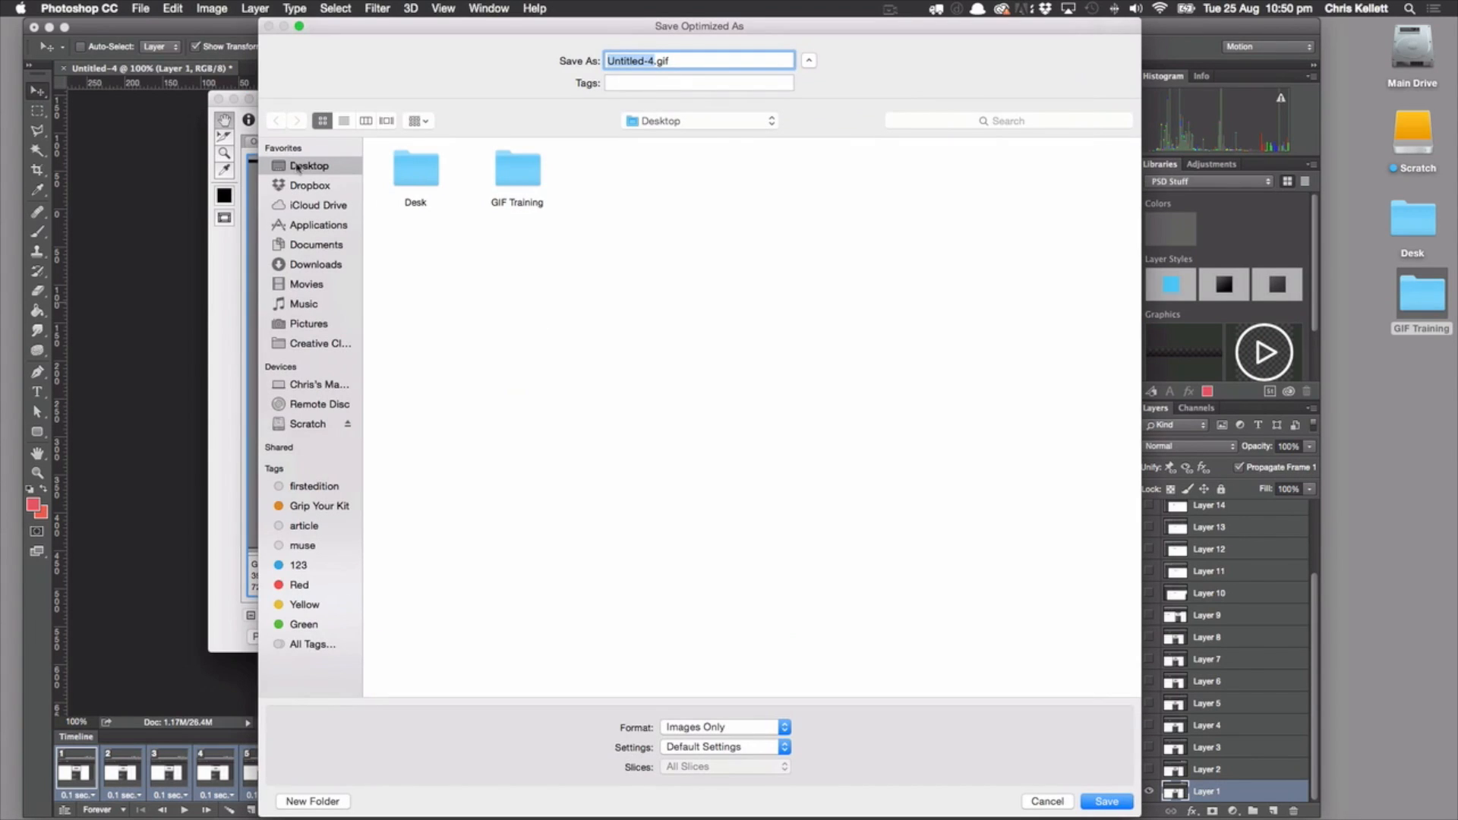
{"action": "type", "text": "sample1"}
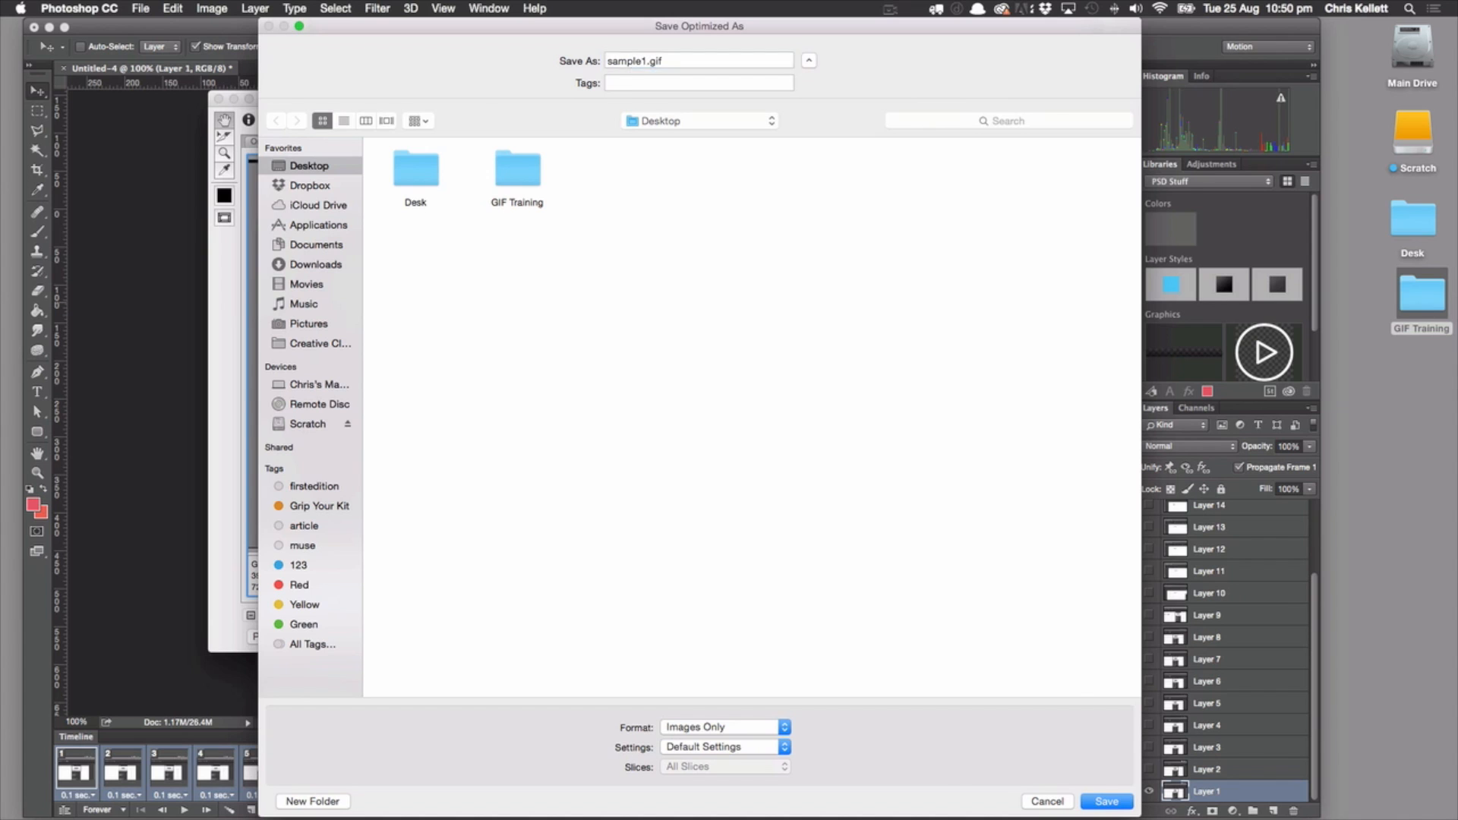
{"action": "key", "text": "Return"}
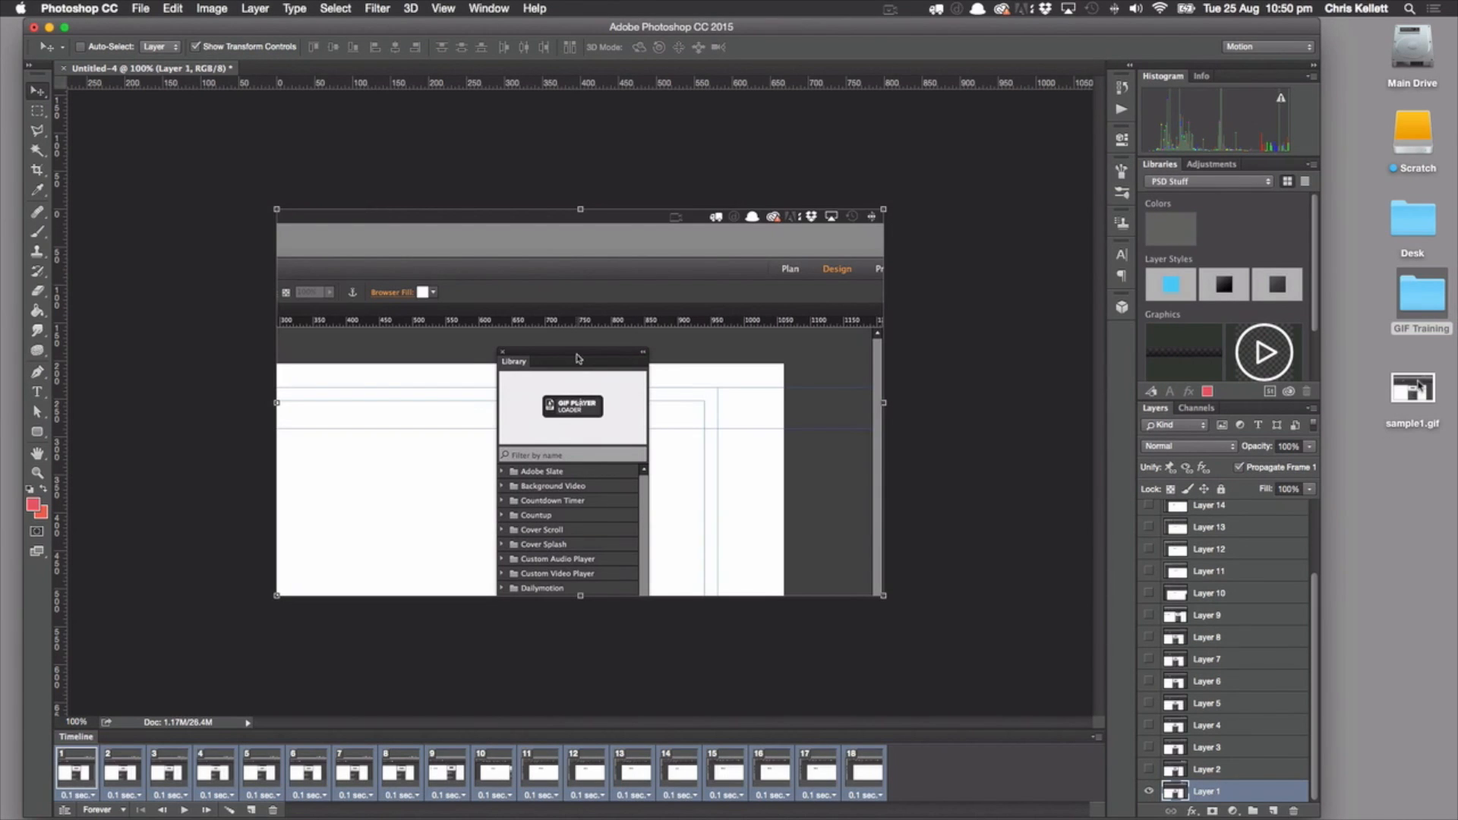
Preview the playback of sample1.gif from the desktop and return to the Photoshop document
{"action": "left_click", "coordinate": [1417, 388]}
{"action": "key", "text": "space"}
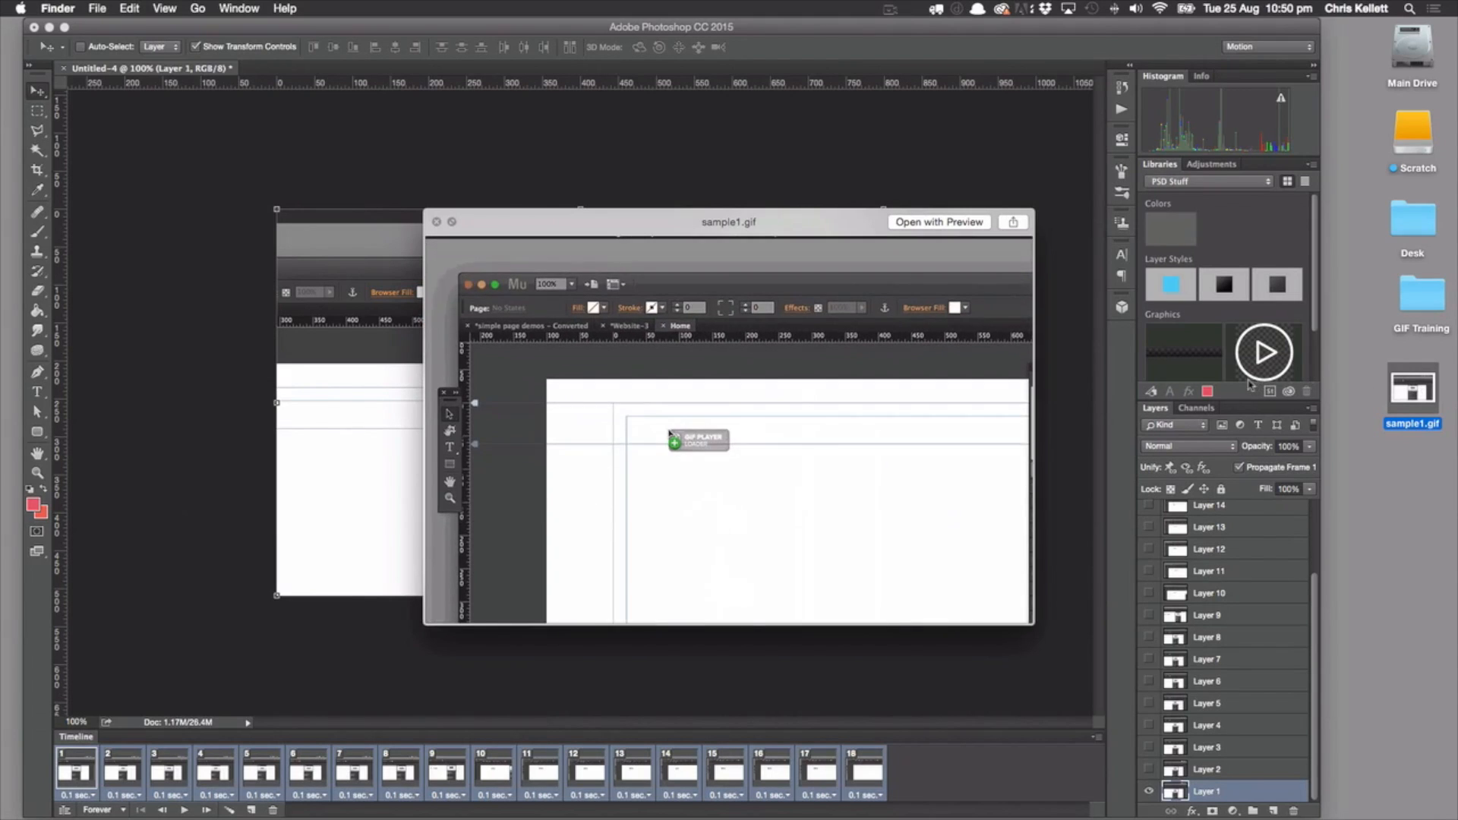
{"action": "key", "text": "space"}
{"action": "left_click", "coordinate": [947, 430]}
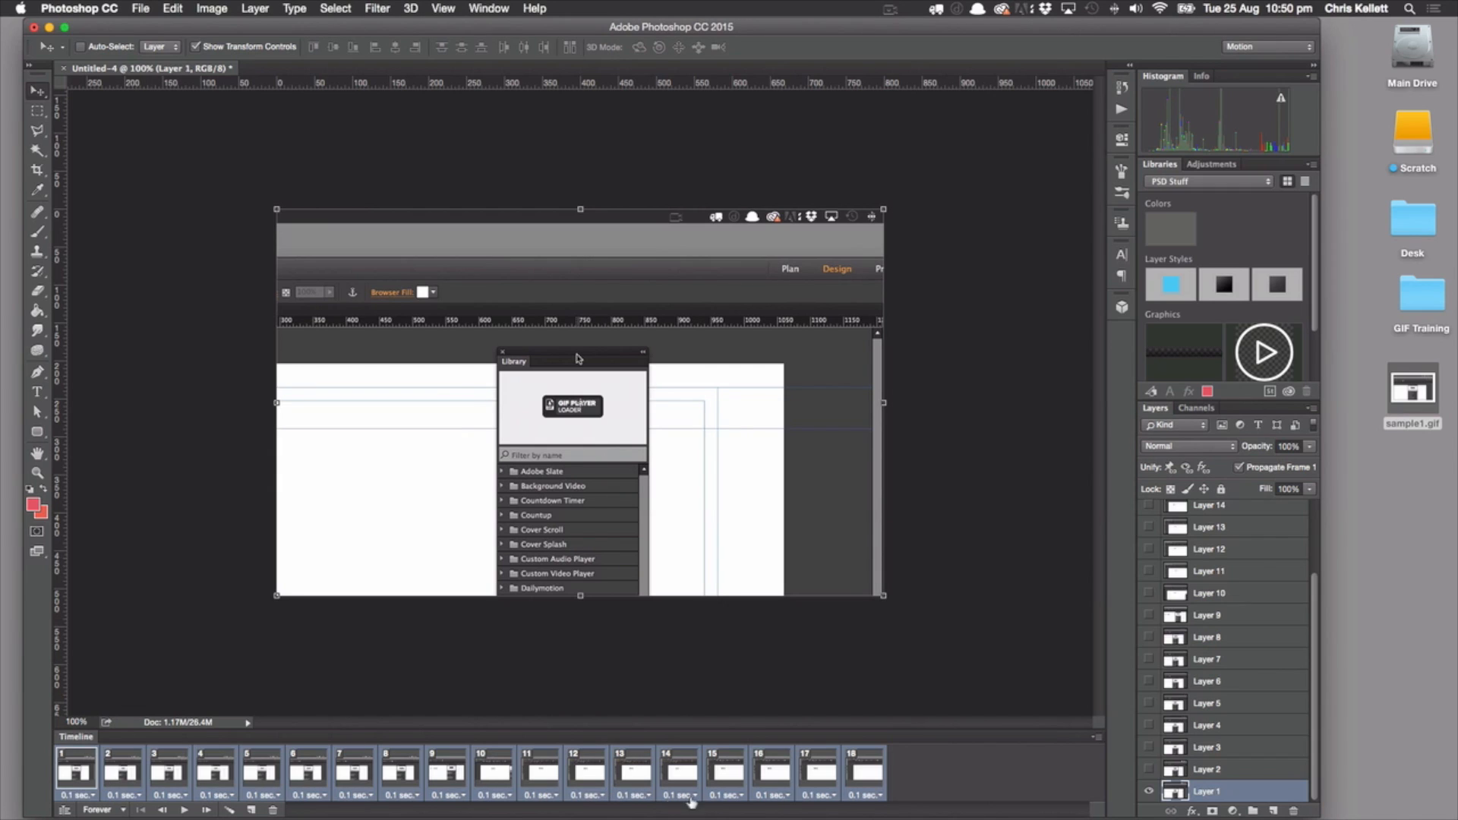
Set the delay of all selected animation frames to 0.5 seconds
{"action": "left_click", "coordinate": [864, 795]}
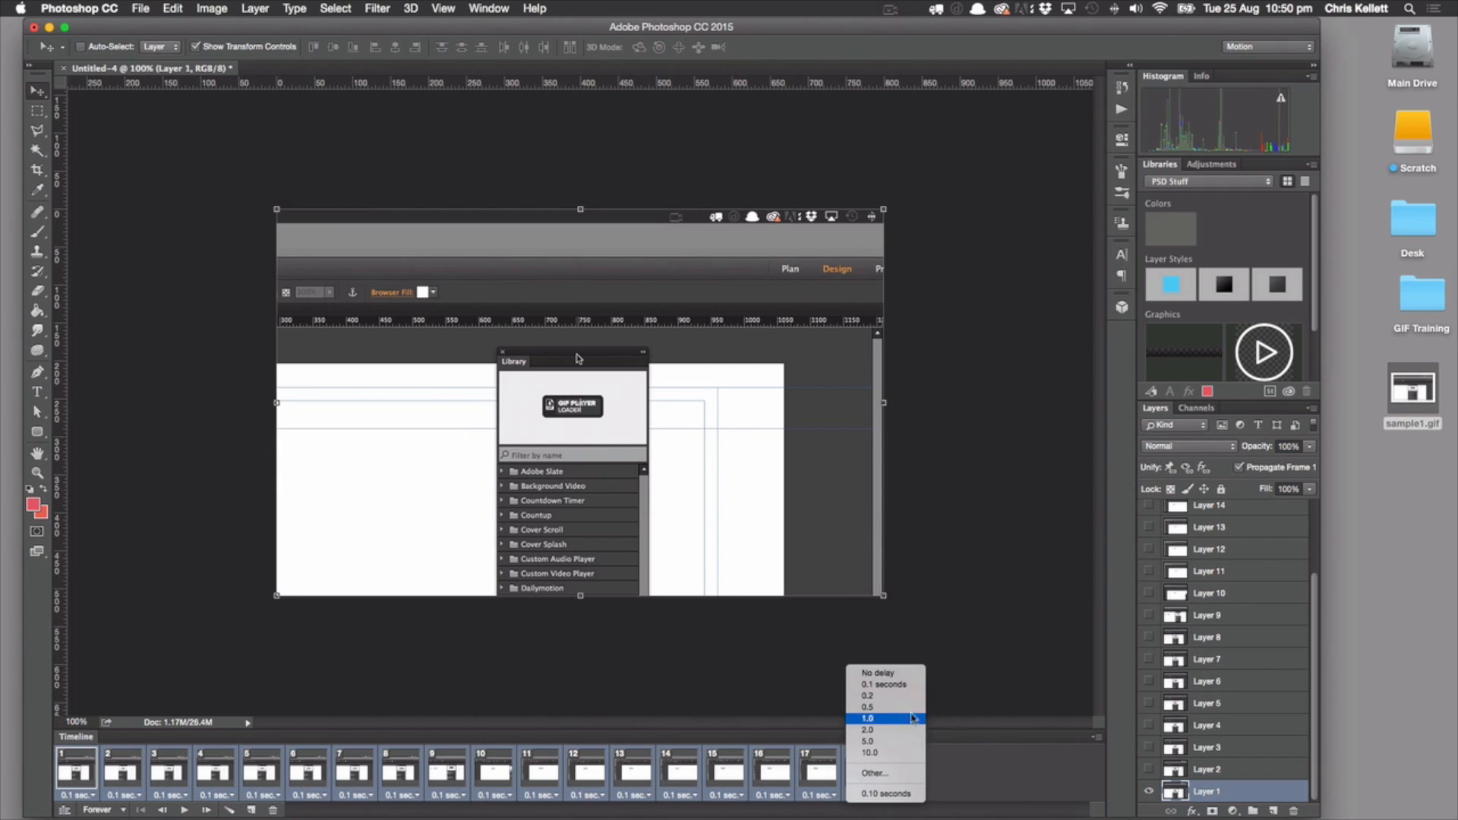
{"action": "left_click", "coordinate": [895, 773]}
{"action": "left_click", "coordinate": [693, 401]}
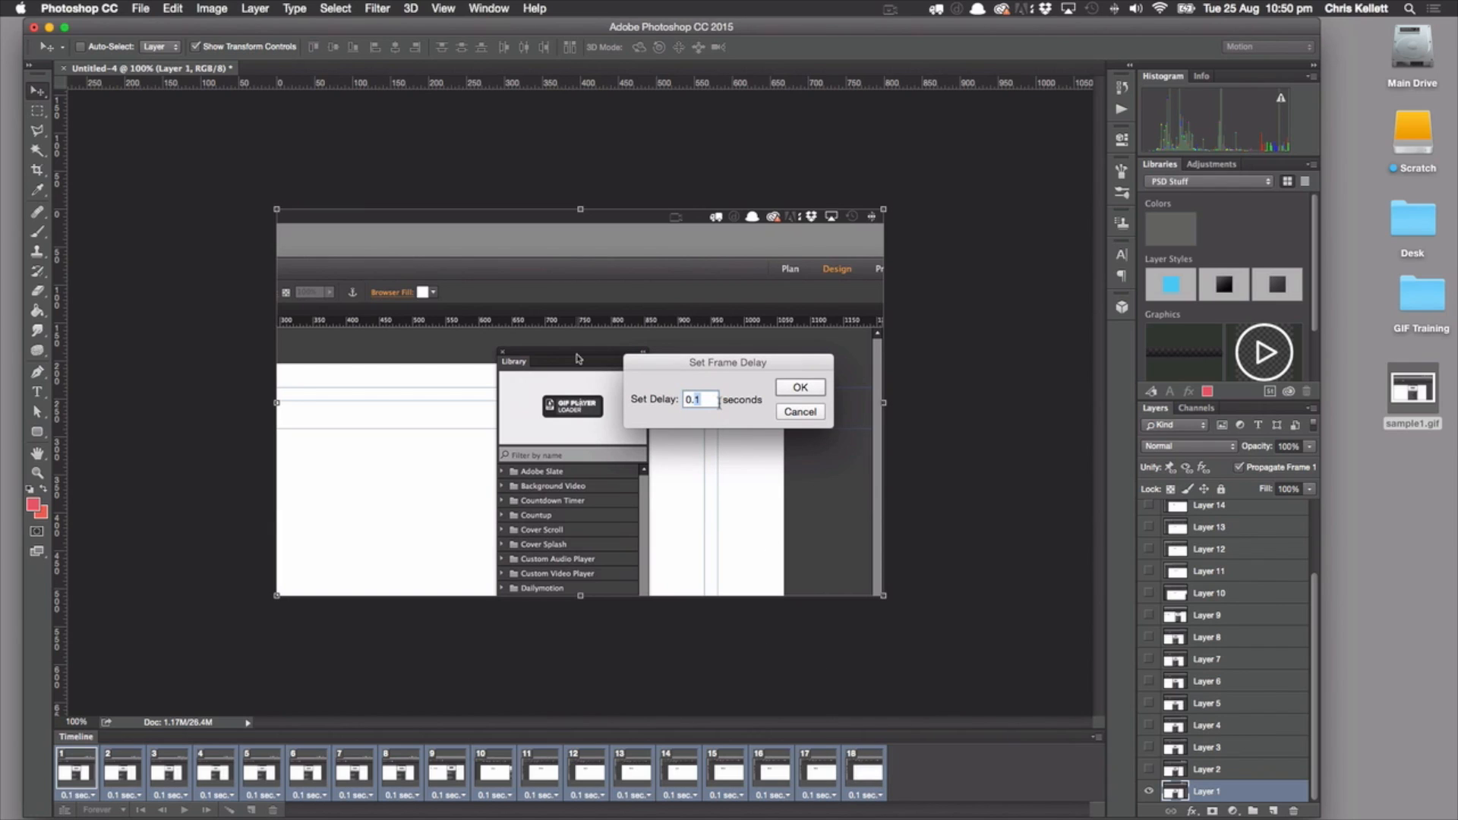
{"action": "type", "text": "5"}
{"action": "left_click", "coordinate": [803, 386]}
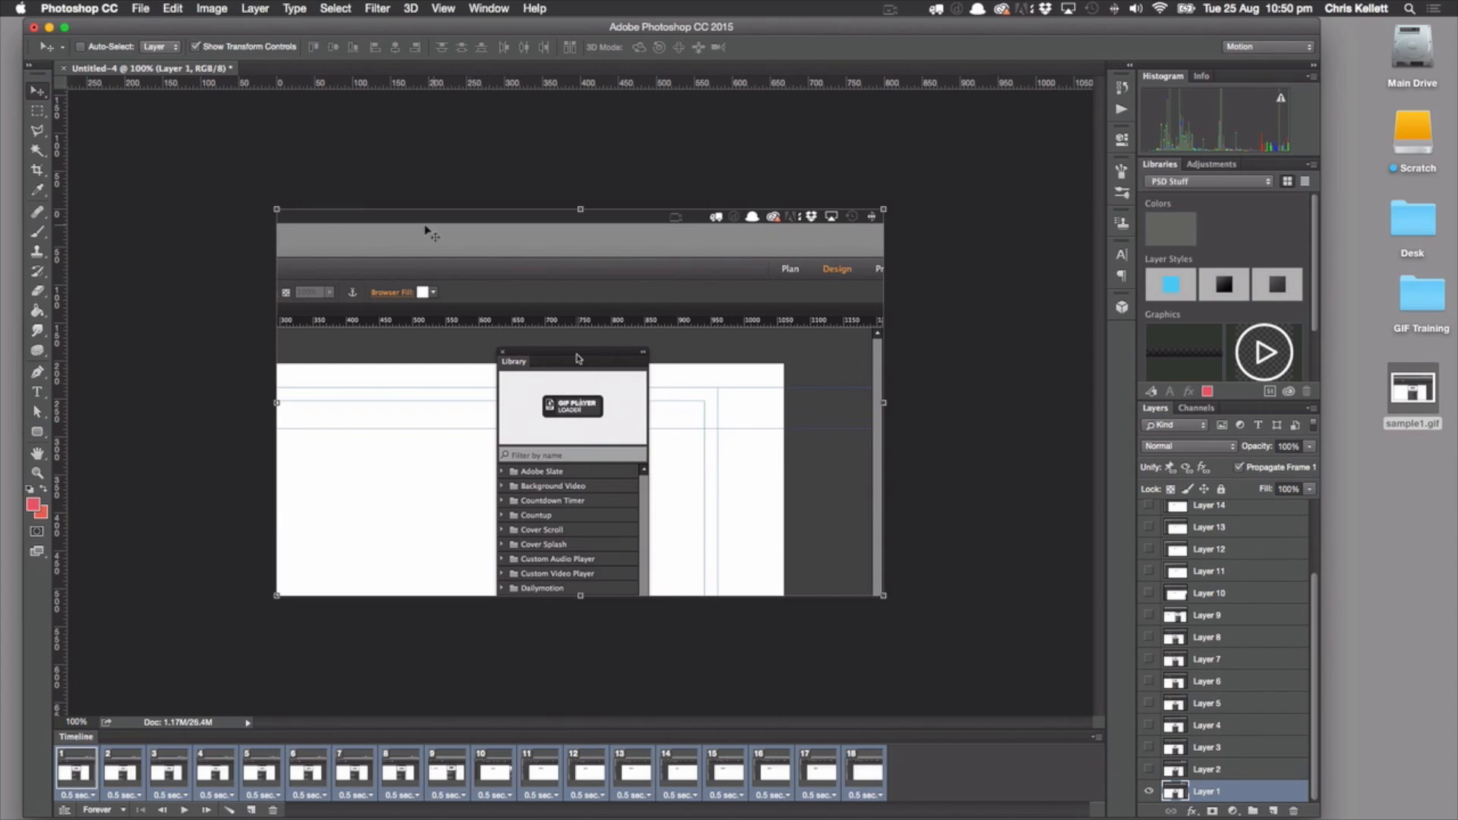
Export the slowed-down animation with Save for Web (Legacy), replacing sample1.gif on the Desktop
{"action": "left_click", "coordinate": [140, 8]}
{"action": "mouse_move", "coordinate": [241, 220]}
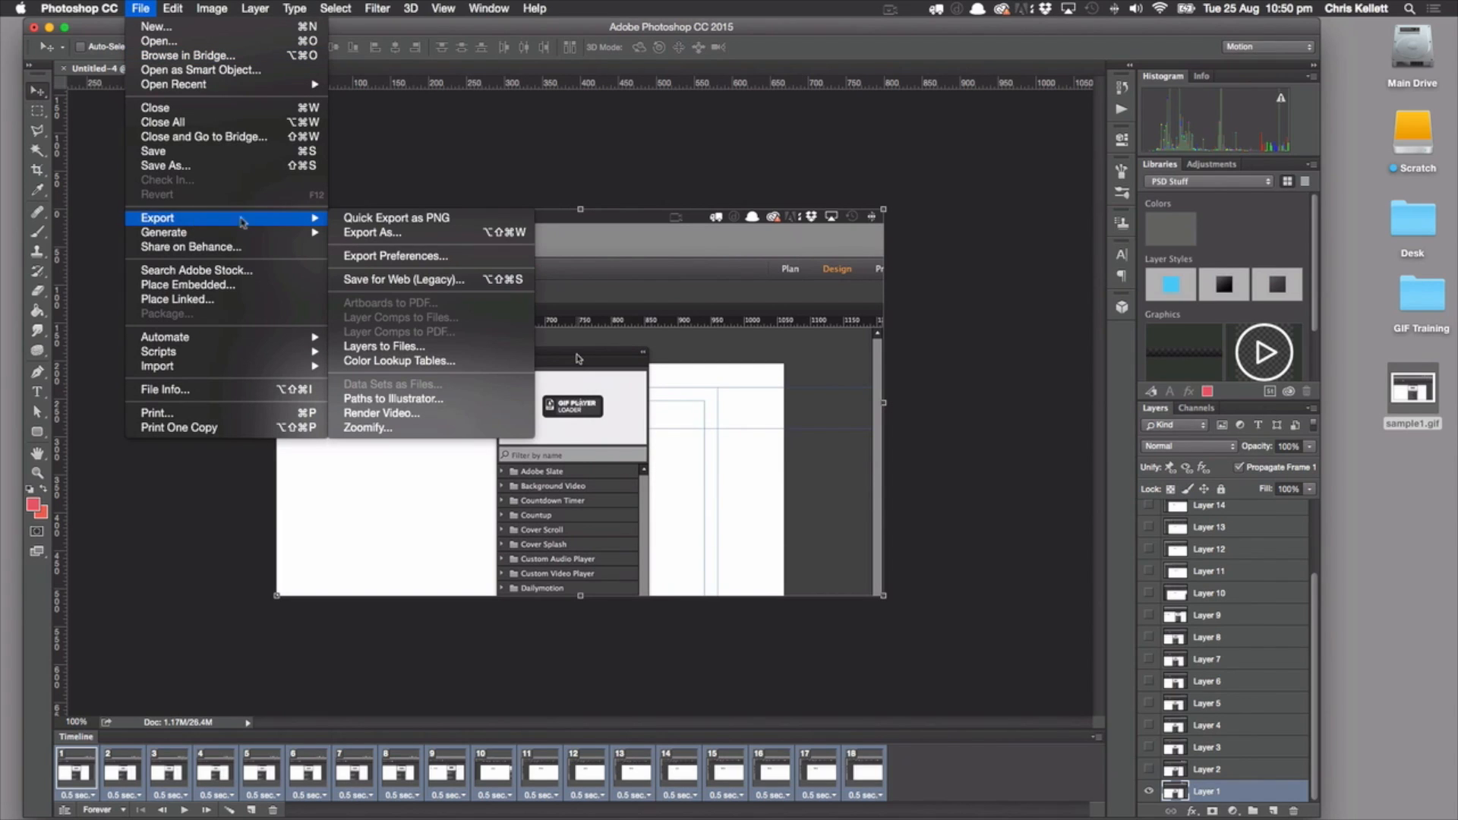
{"action": "left_click", "coordinate": [384, 280]}
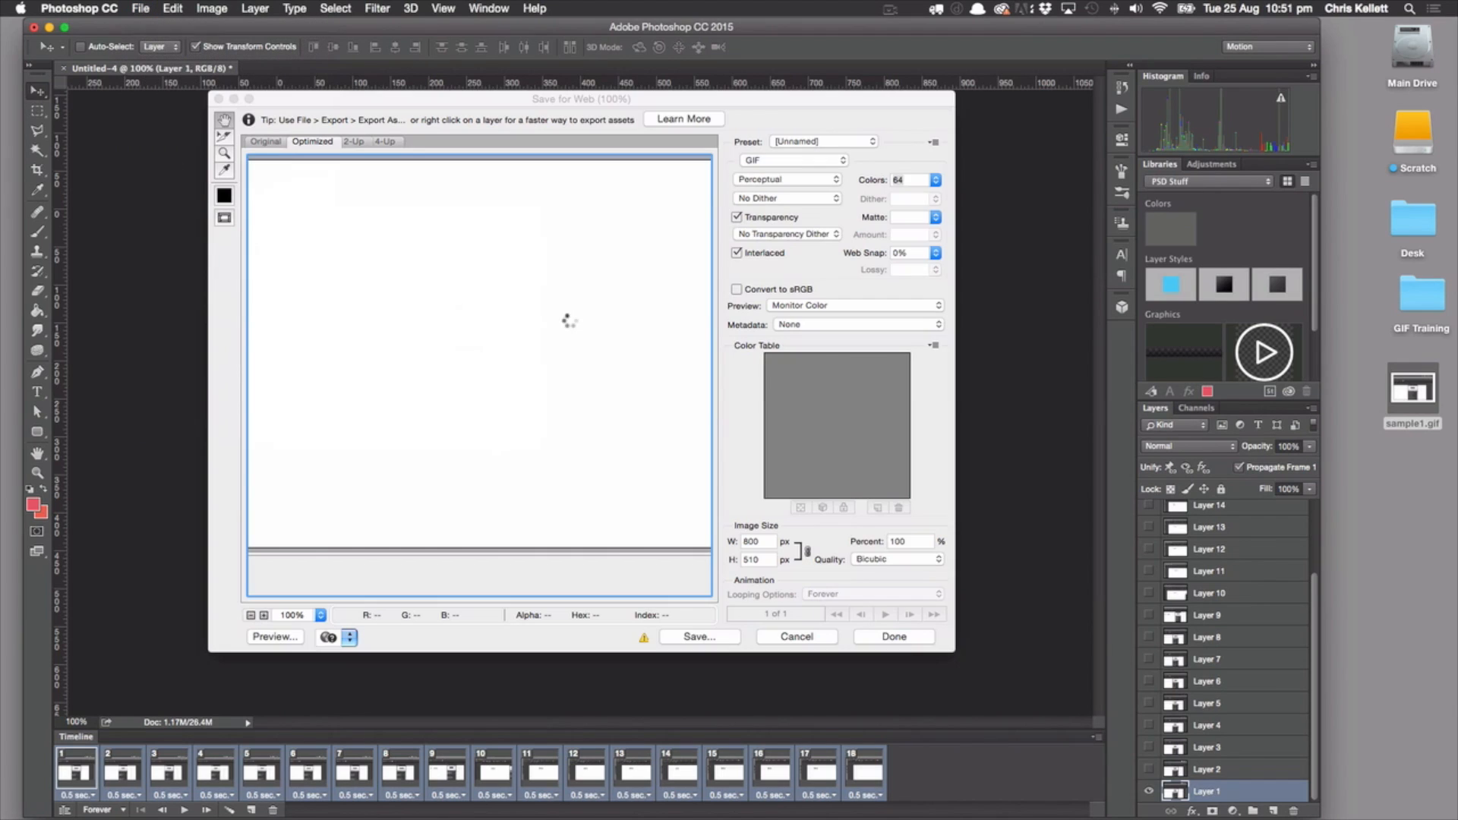
{"action": "left_click", "coordinate": [699, 636]}
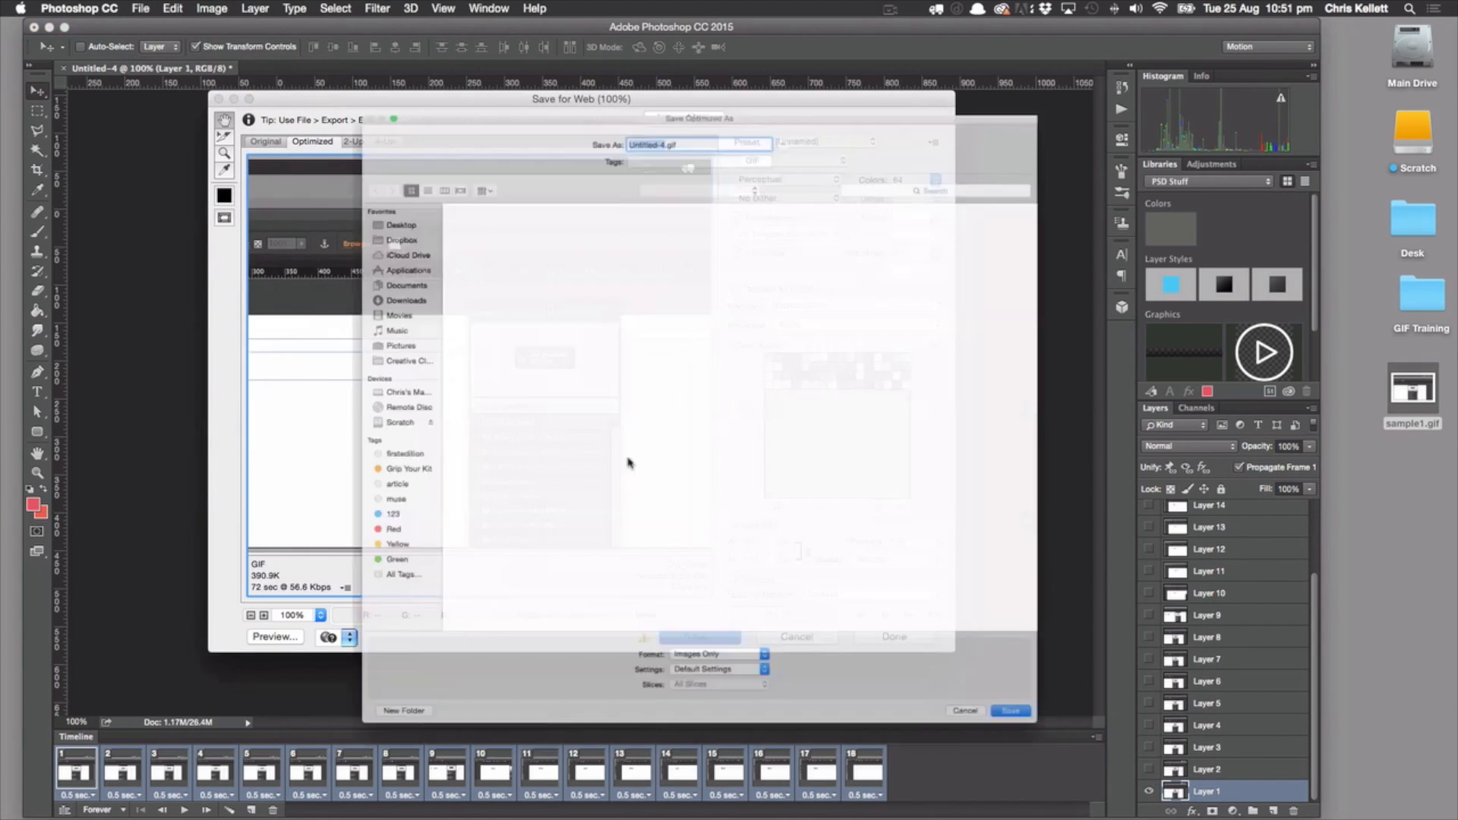
{"action": "left_click", "coordinate": [416, 171]}
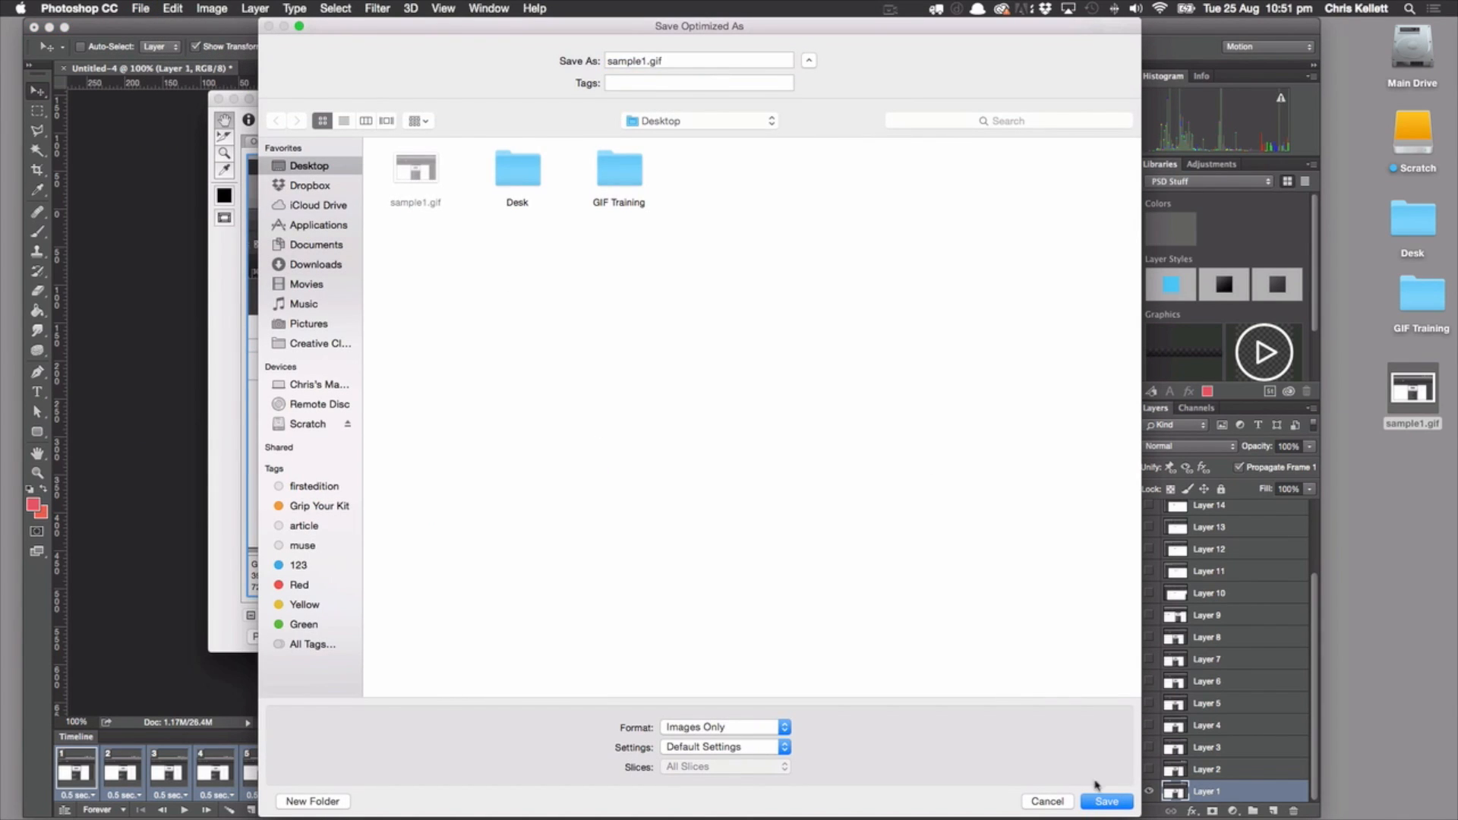
{"action": "left_click", "coordinate": [1105, 801]}
{"action": "left_click", "coordinate": [888, 422]}
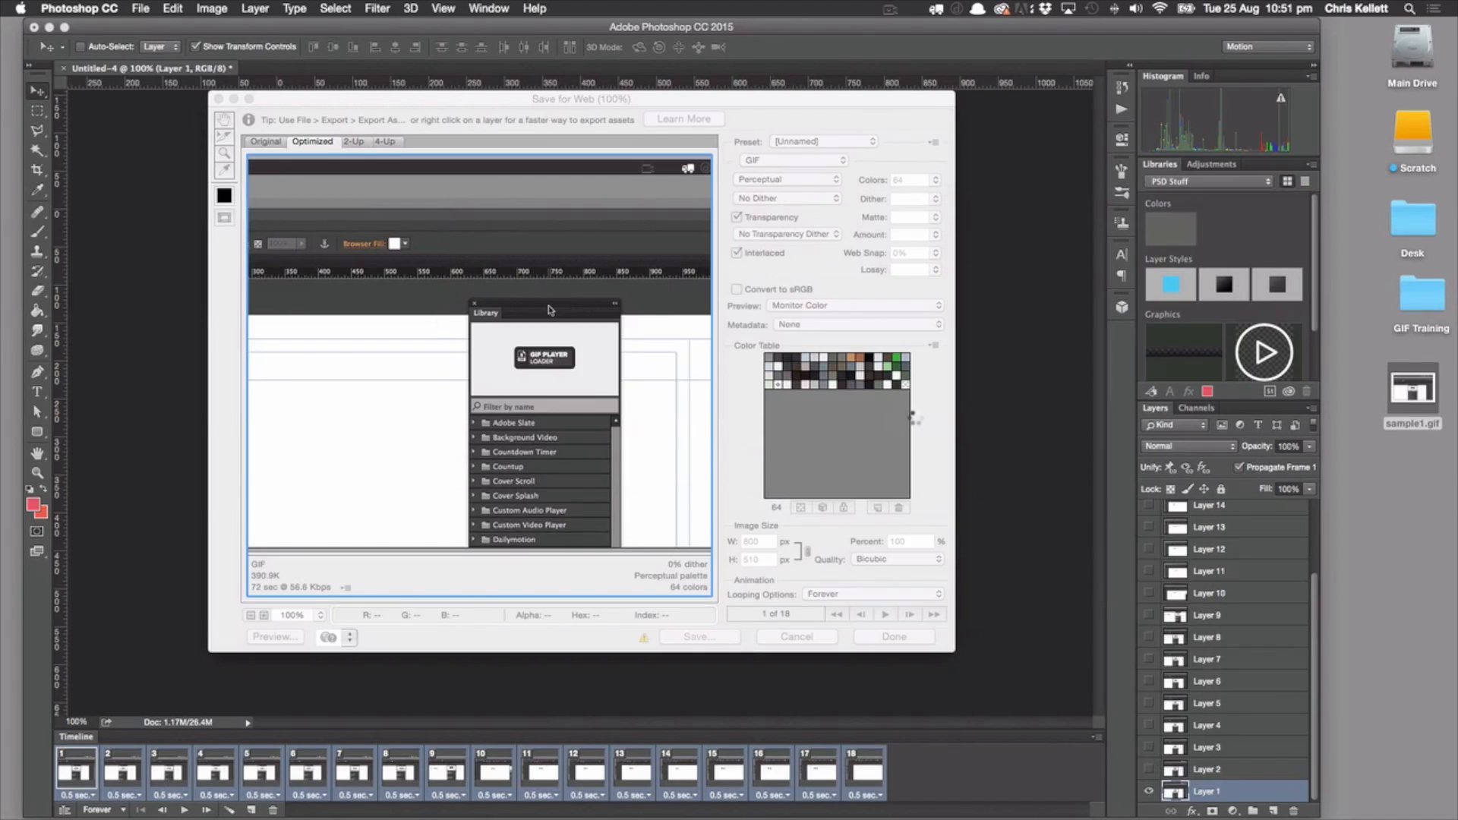
Check the slower playback of the replaced sample1.gif, close the preview and return to Photoshop
{"action": "left_click", "coordinate": [1412, 391]}
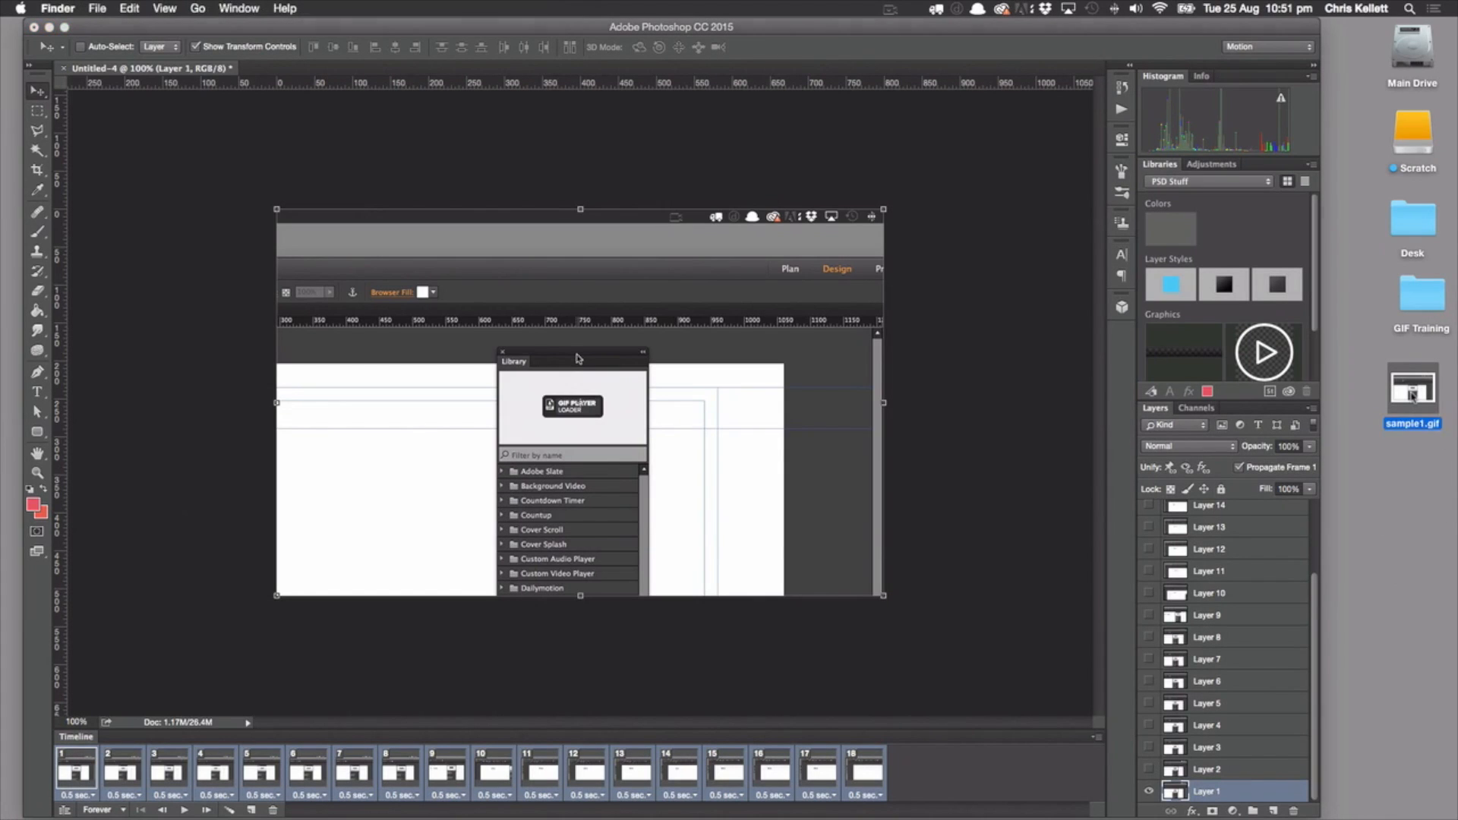
{"action": "key", "text": "space"}
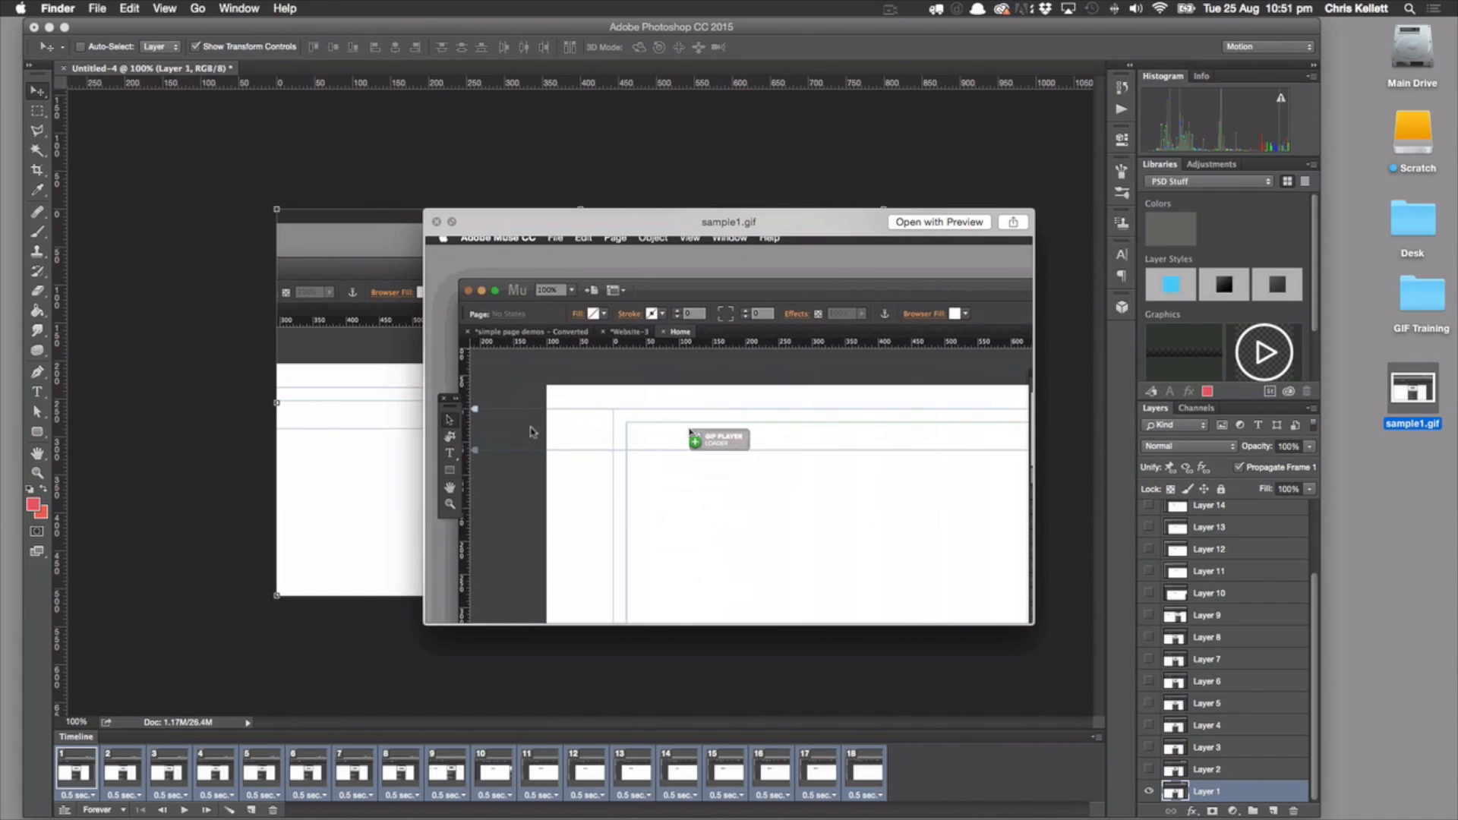
{"action": "left_click", "coordinate": [437, 224]}
{"action": "left_click", "coordinate": [182, 336]}
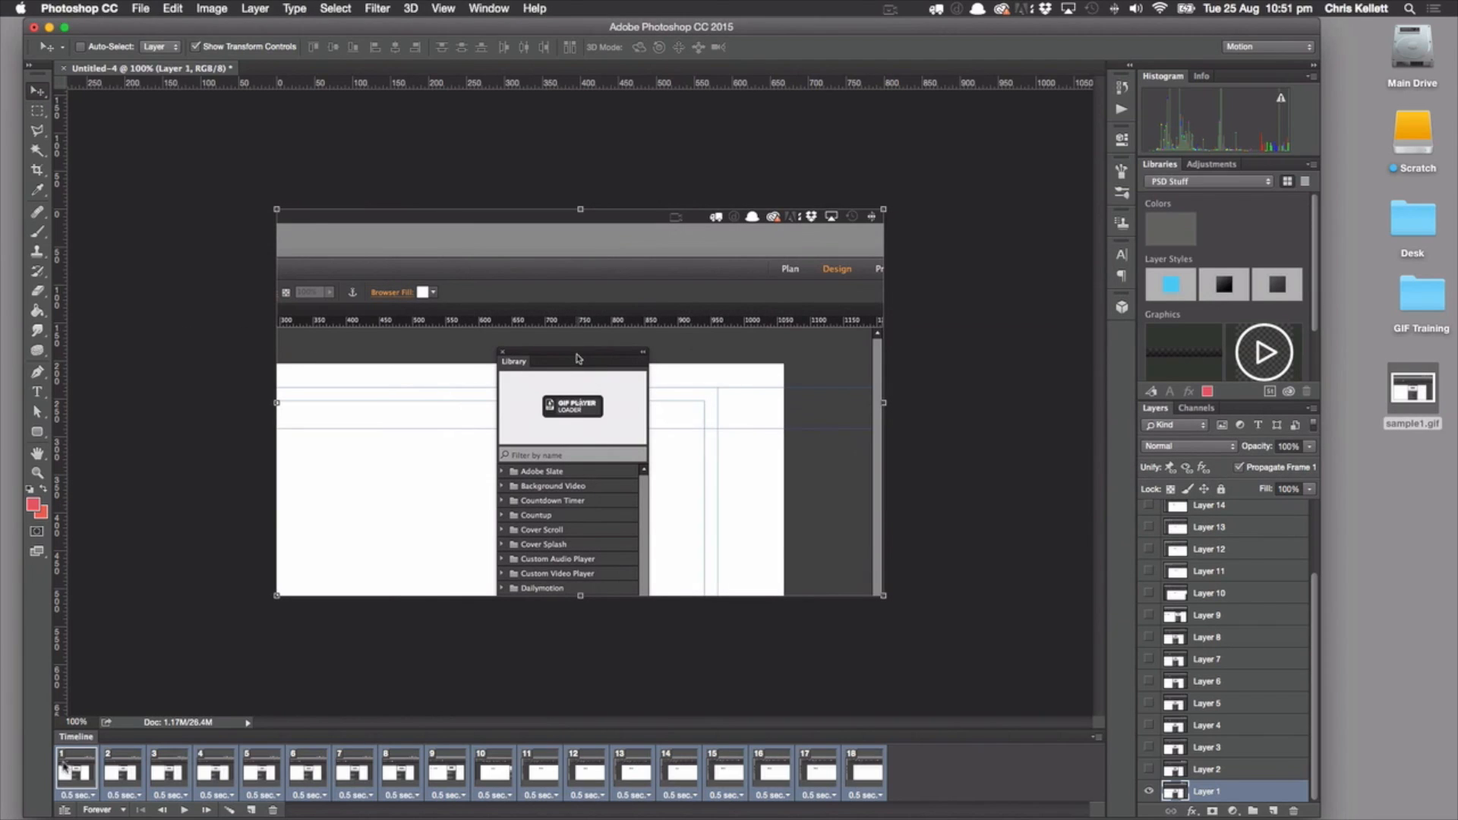
Step through animation frames 1 to 8 and back to frame 5 to find near-identical opening frames
{"action": "left_click", "coordinate": [76, 772]}
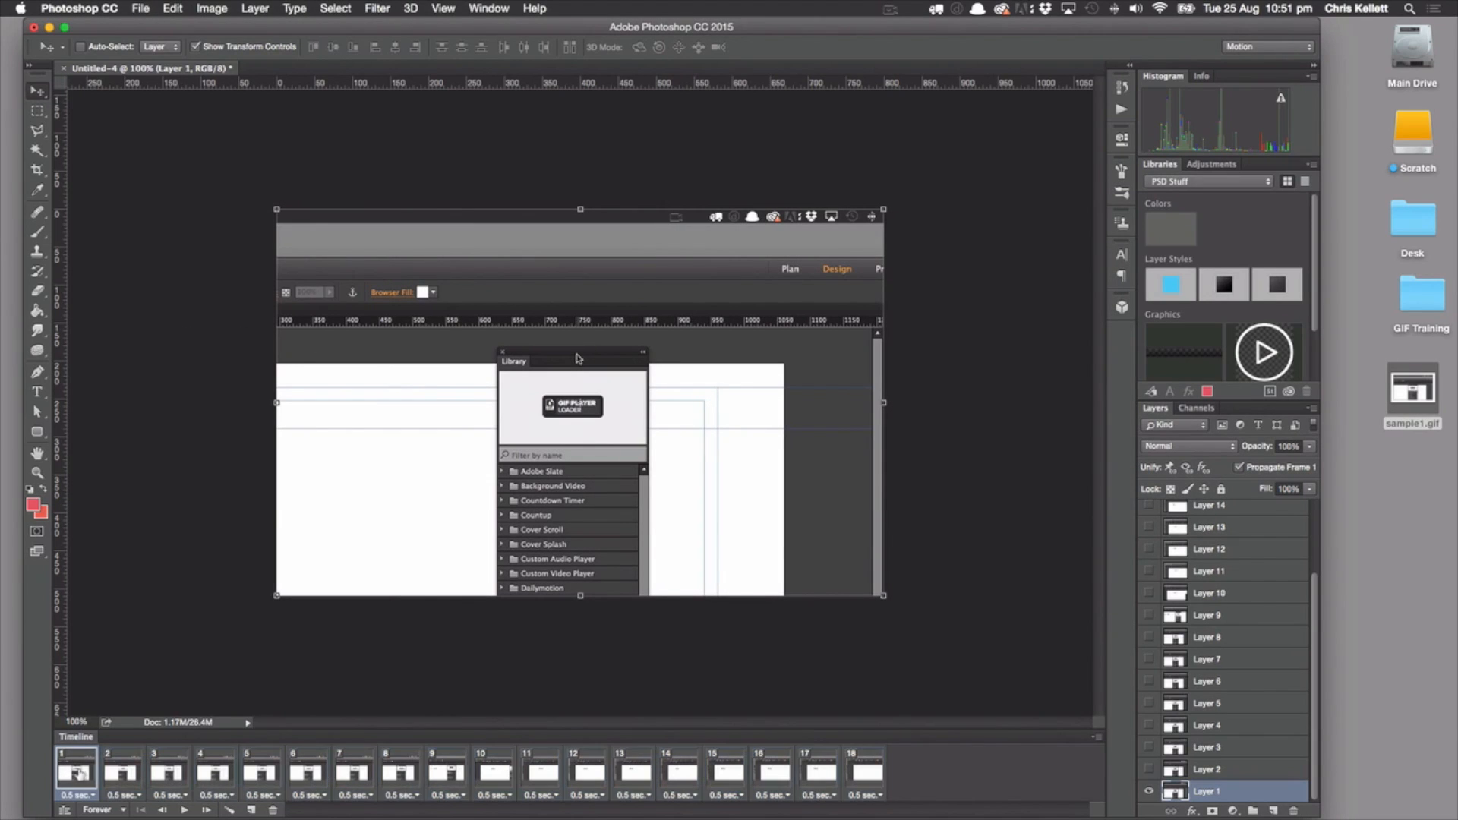
{"action": "left_click", "coordinate": [118, 772]}
{"action": "left_click", "coordinate": [167, 772]}
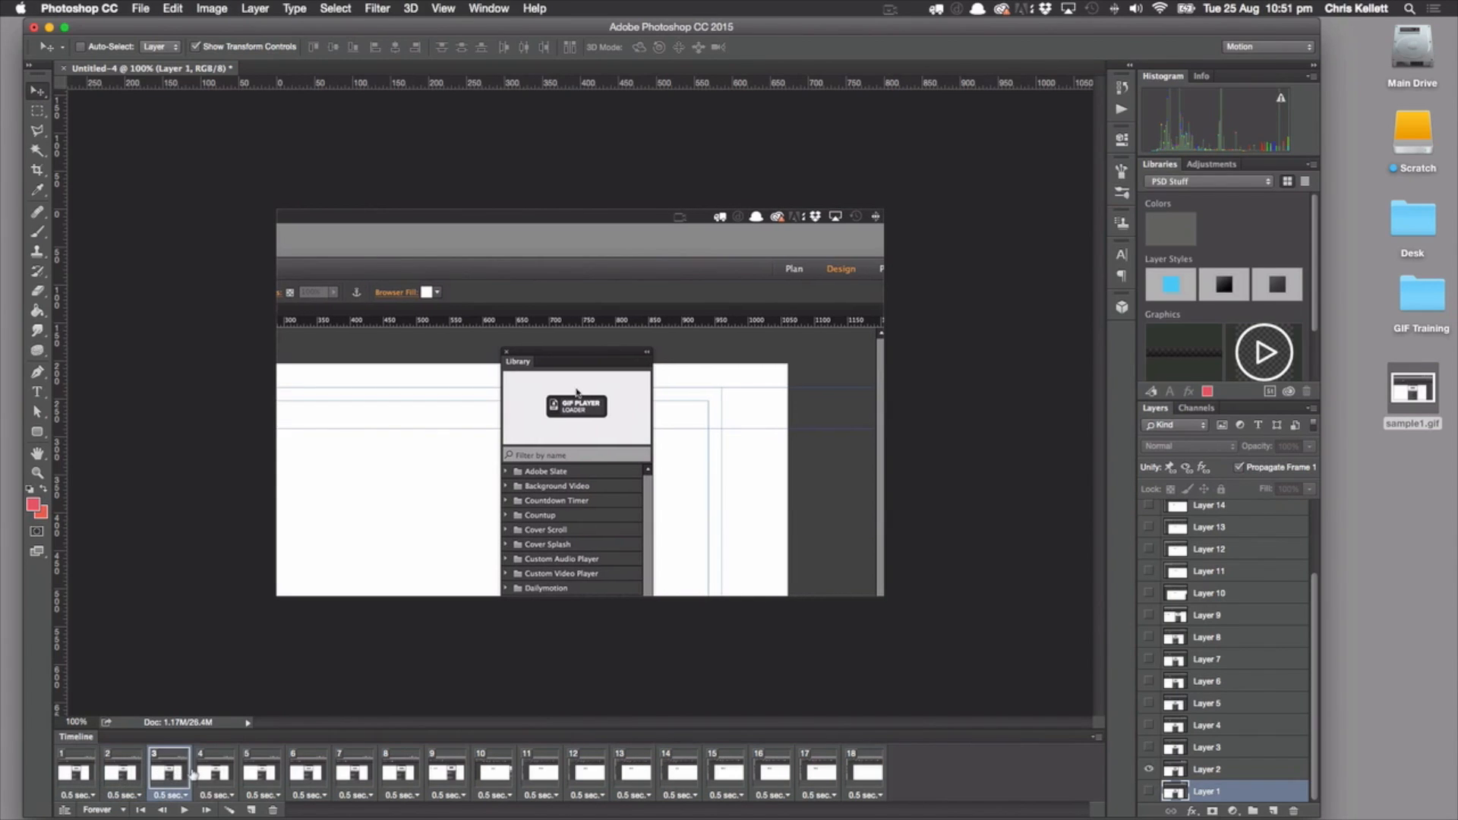
{"action": "left_click", "coordinate": [207, 772]}
{"action": "left_click", "coordinate": [252, 772]}
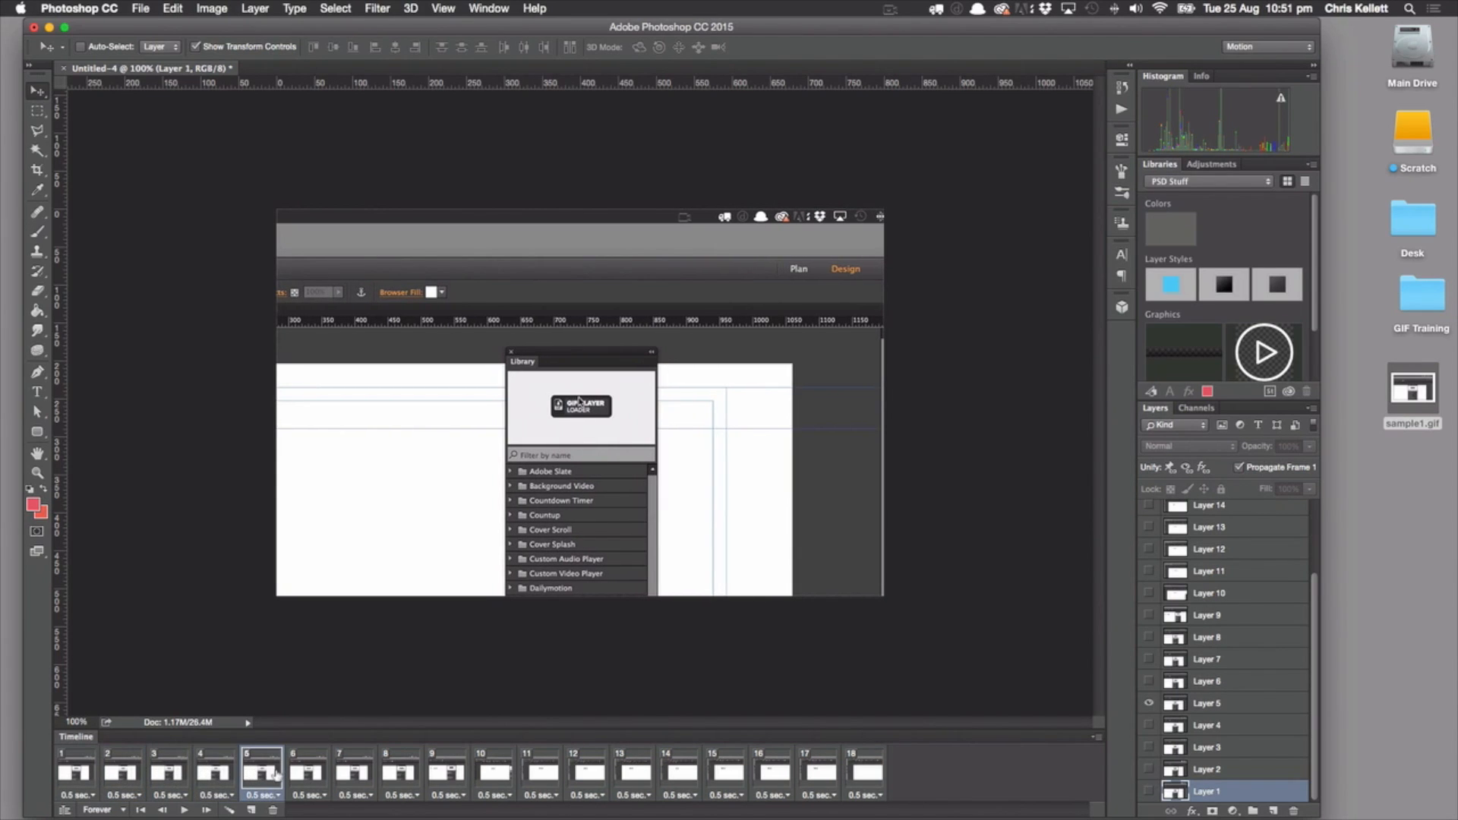
{"action": "left_click", "coordinate": [307, 775]}
{"action": "left_click", "coordinate": [344, 779]}
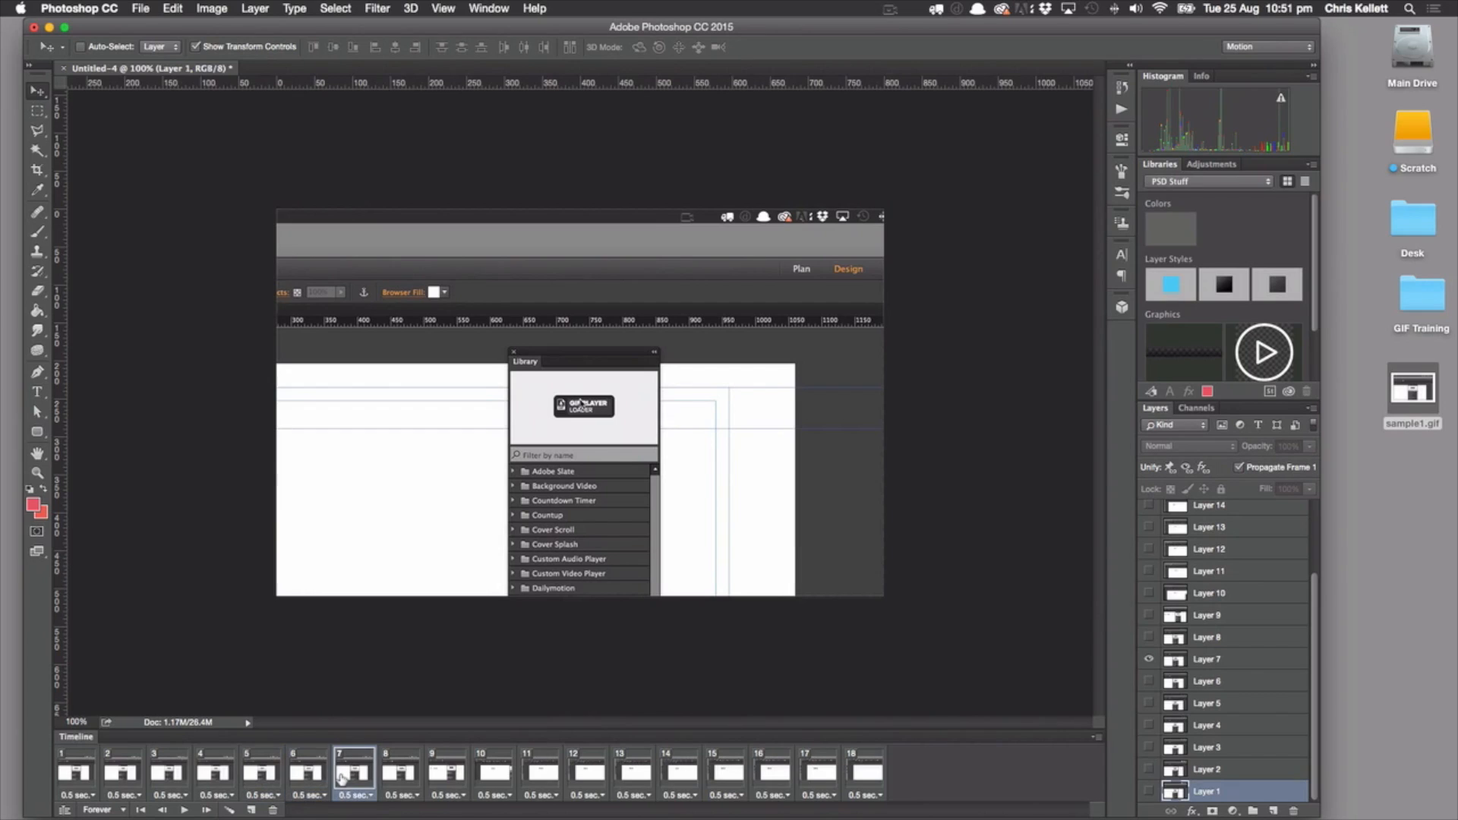
{"action": "left_click", "coordinate": [408, 777]}
{"action": "left_click", "coordinate": [368, 780]}
{"action": "left_click", "coordinate": [302, 776]}
{"action": "left_click", "coordinate": [266, 776]}
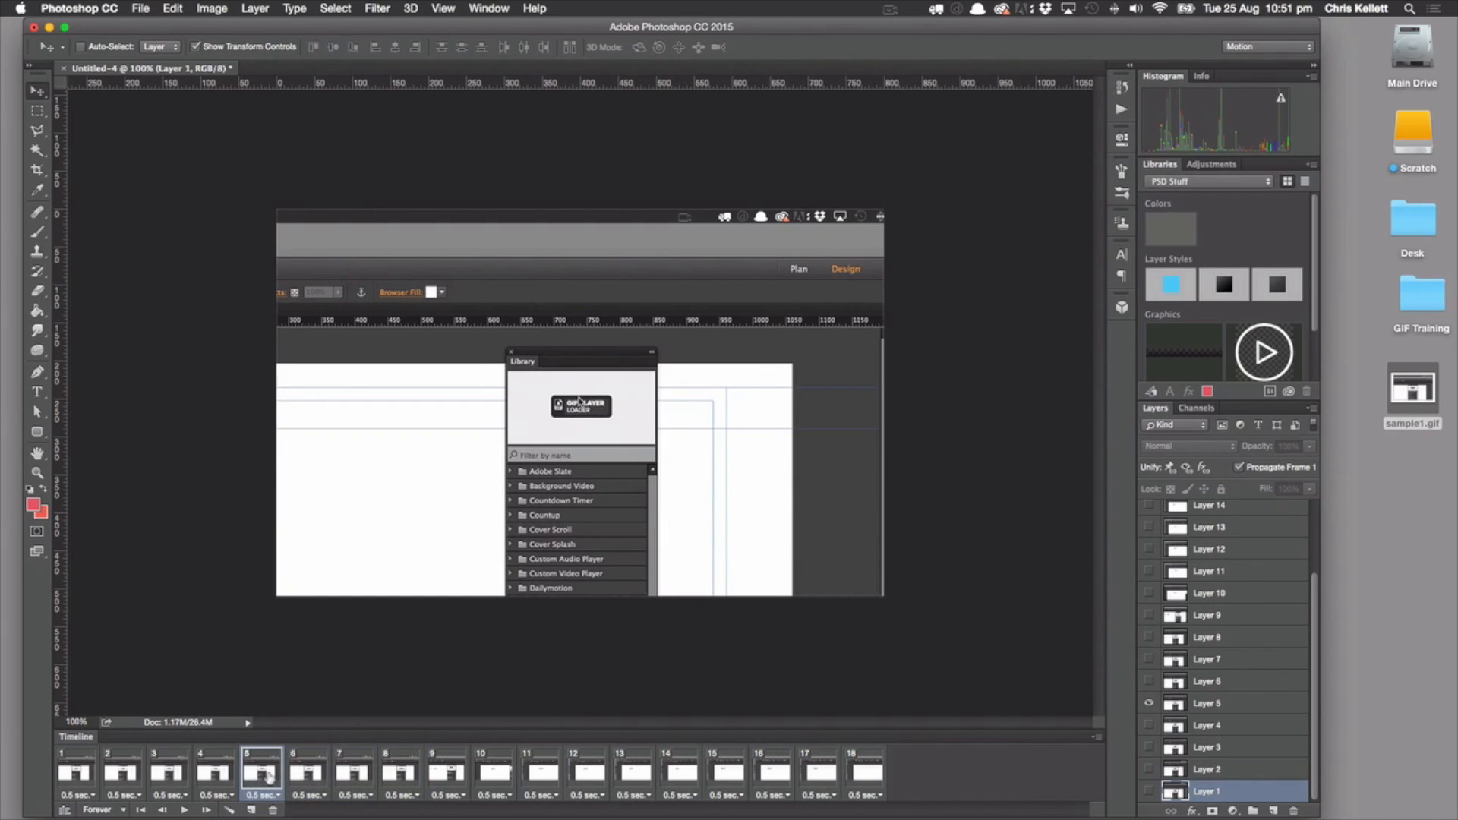
Delete frames 1 to 4 from the animation
{"action": "left_click", "coordinate": [69, 771]}
{"action": "left_click", "coordinate": [214, 772], "text": "shift"}
{"action": "left_click", "coordinate": [272, 809]}
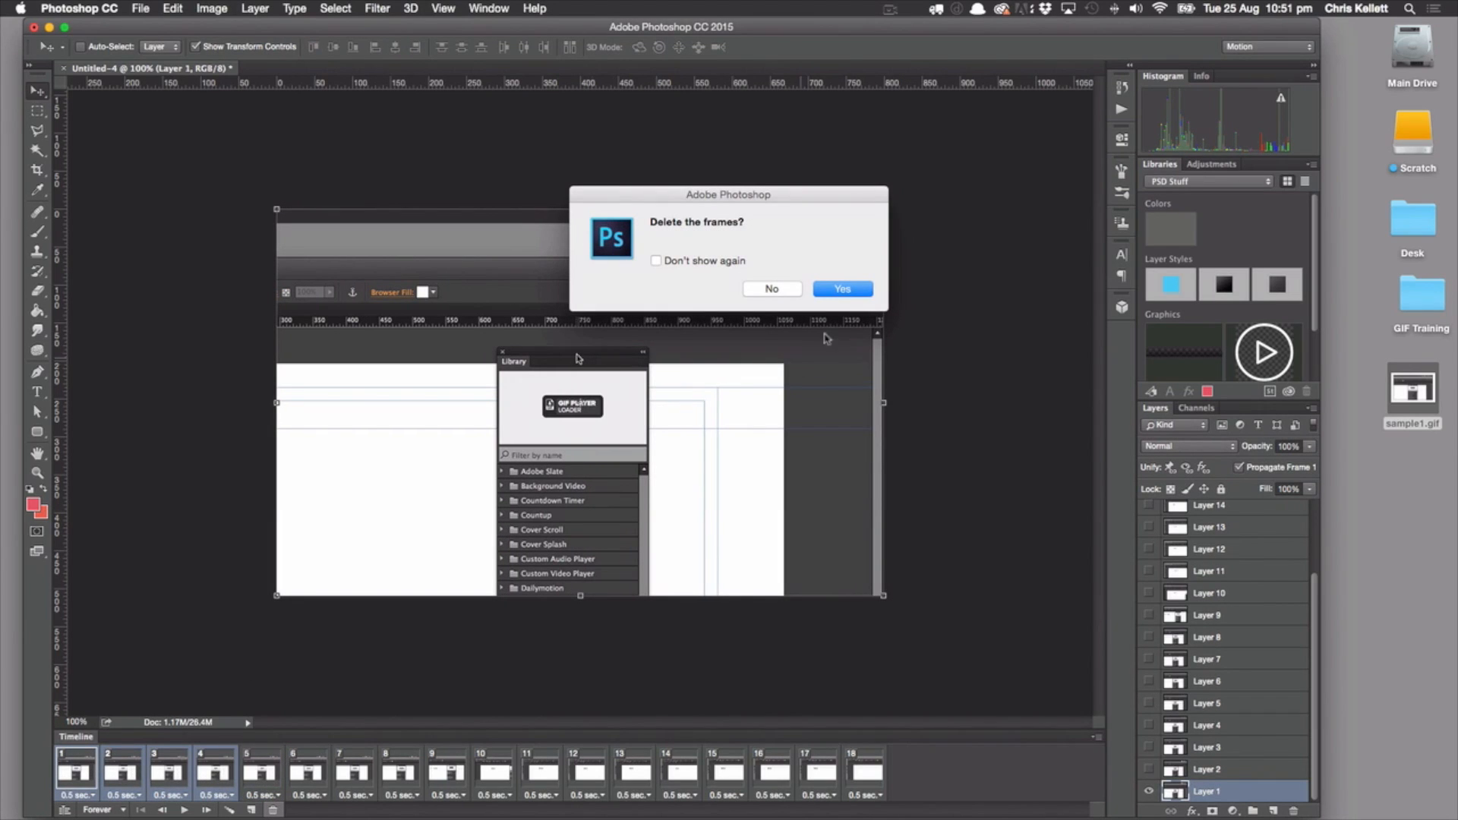
{"action": "left_click", "coordinate": [841, 293]}
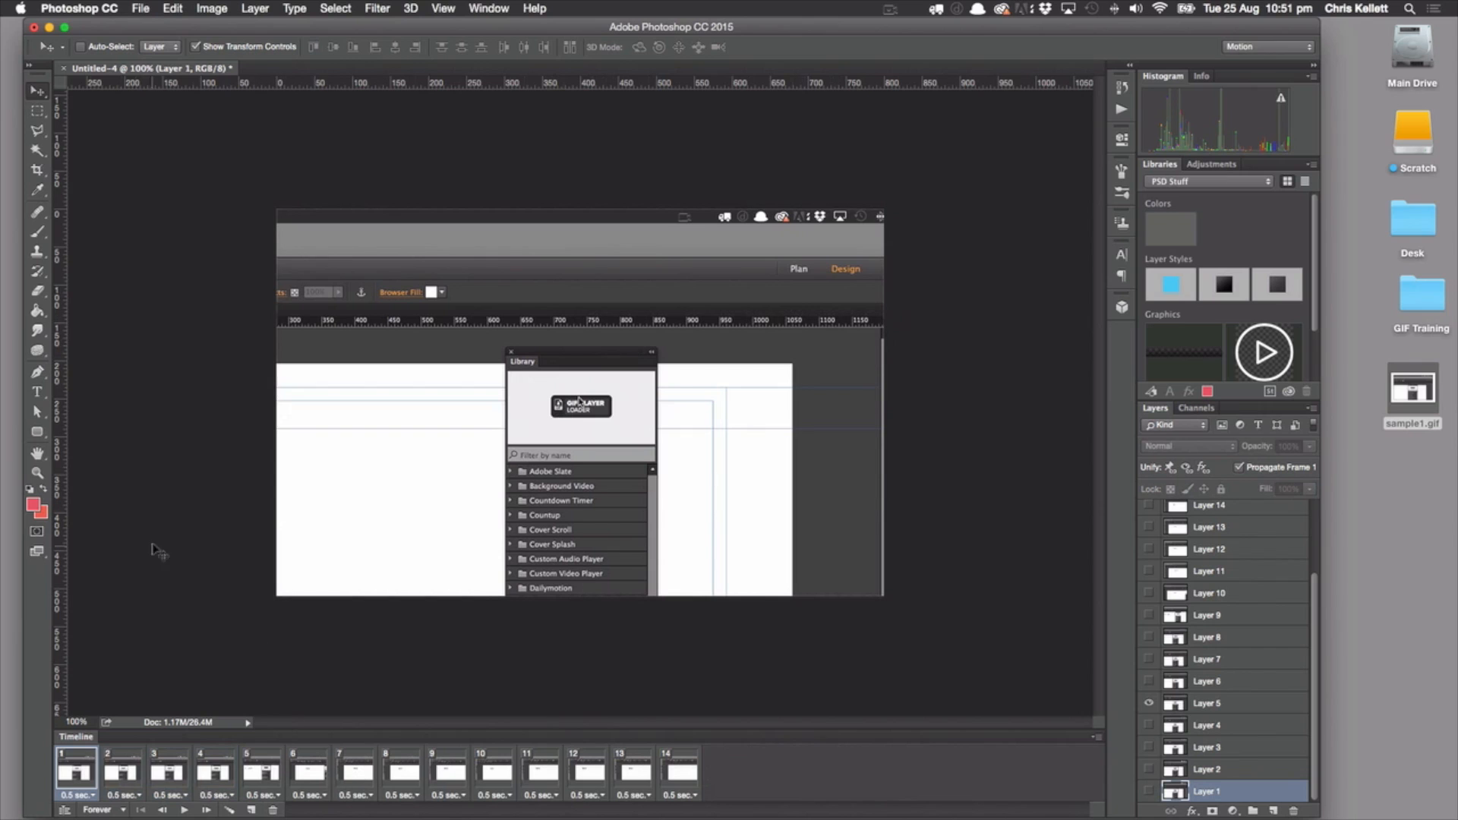
Export the shortened 14-frame animation with Save for Web (Legacy), overwriting sample1.gif on the Desktop
{"action": "left_click", "coordinate": [141, 8]}
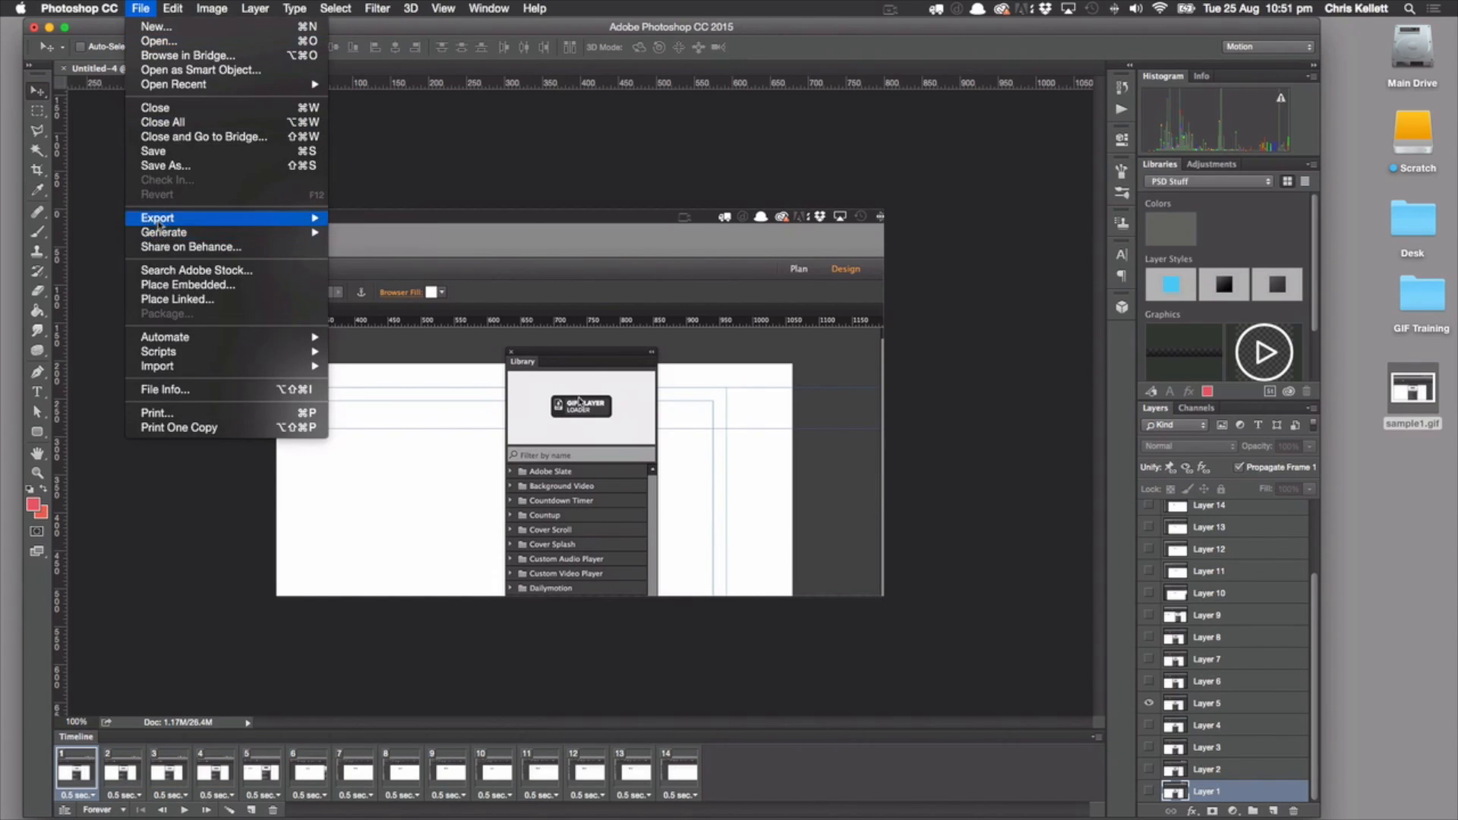
{"action": "mouse_move", "coordinate": [160, 220]}
{"action": "left_click", "coordinate": [419, 278]}
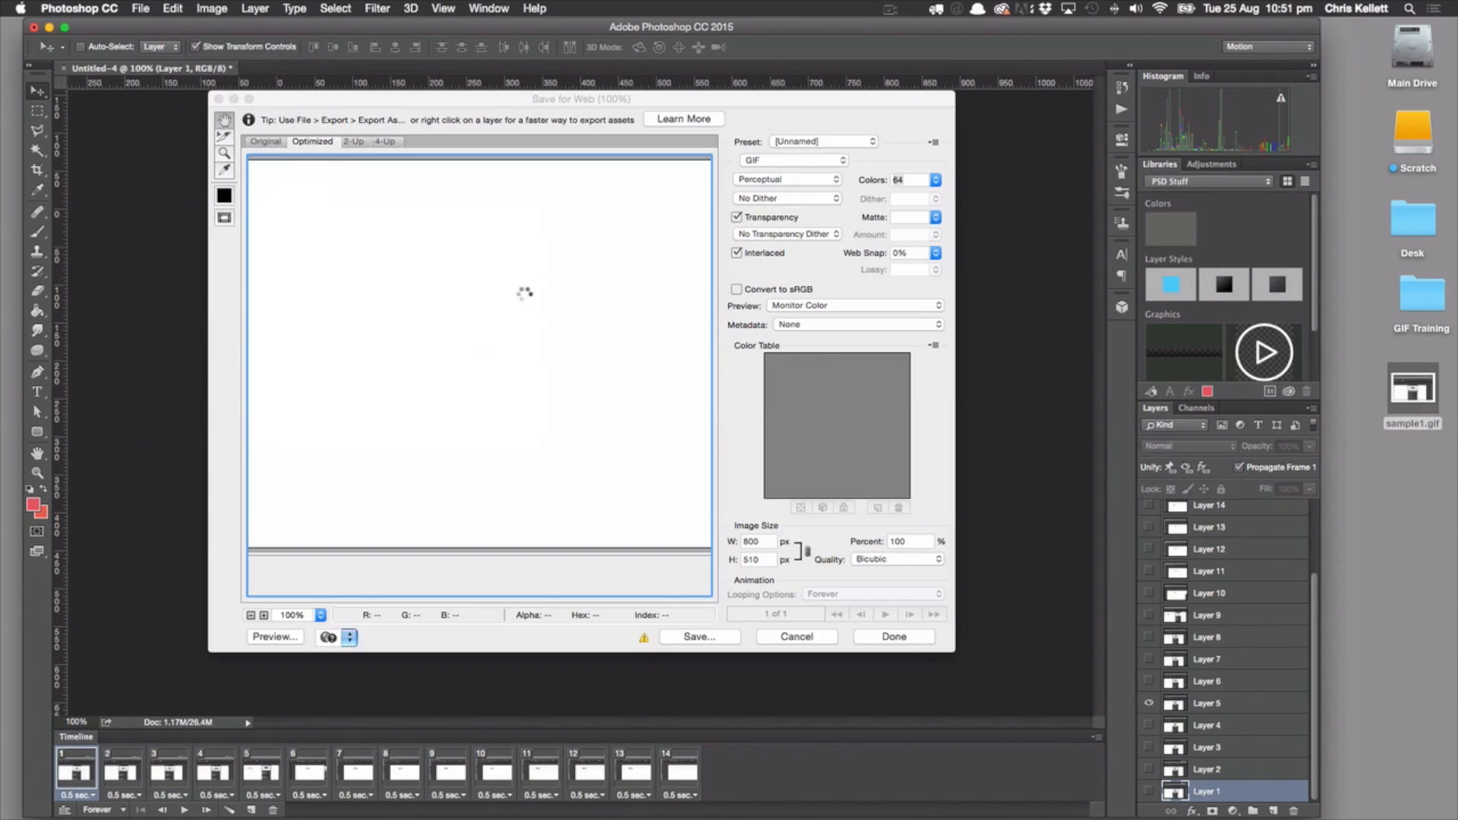
{"action": "left_click", "coordinate": [685, 638]}
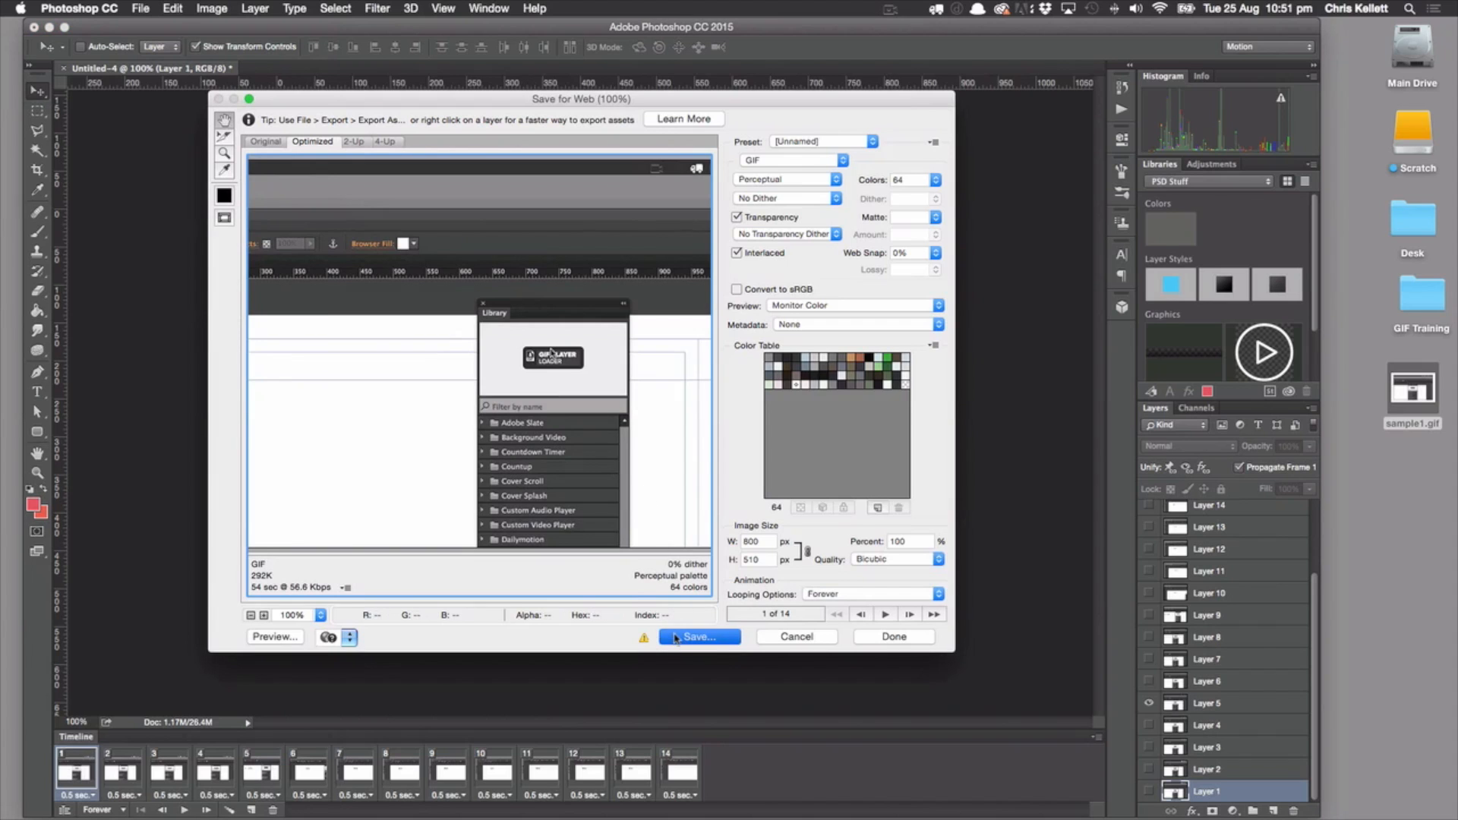
{"action": "left_click", "coordinate": [387, 158]}
{"action": "left_click", "coordinate": [404, 159]}
{"action": "left_click", "coordinate": [1106, 802]}
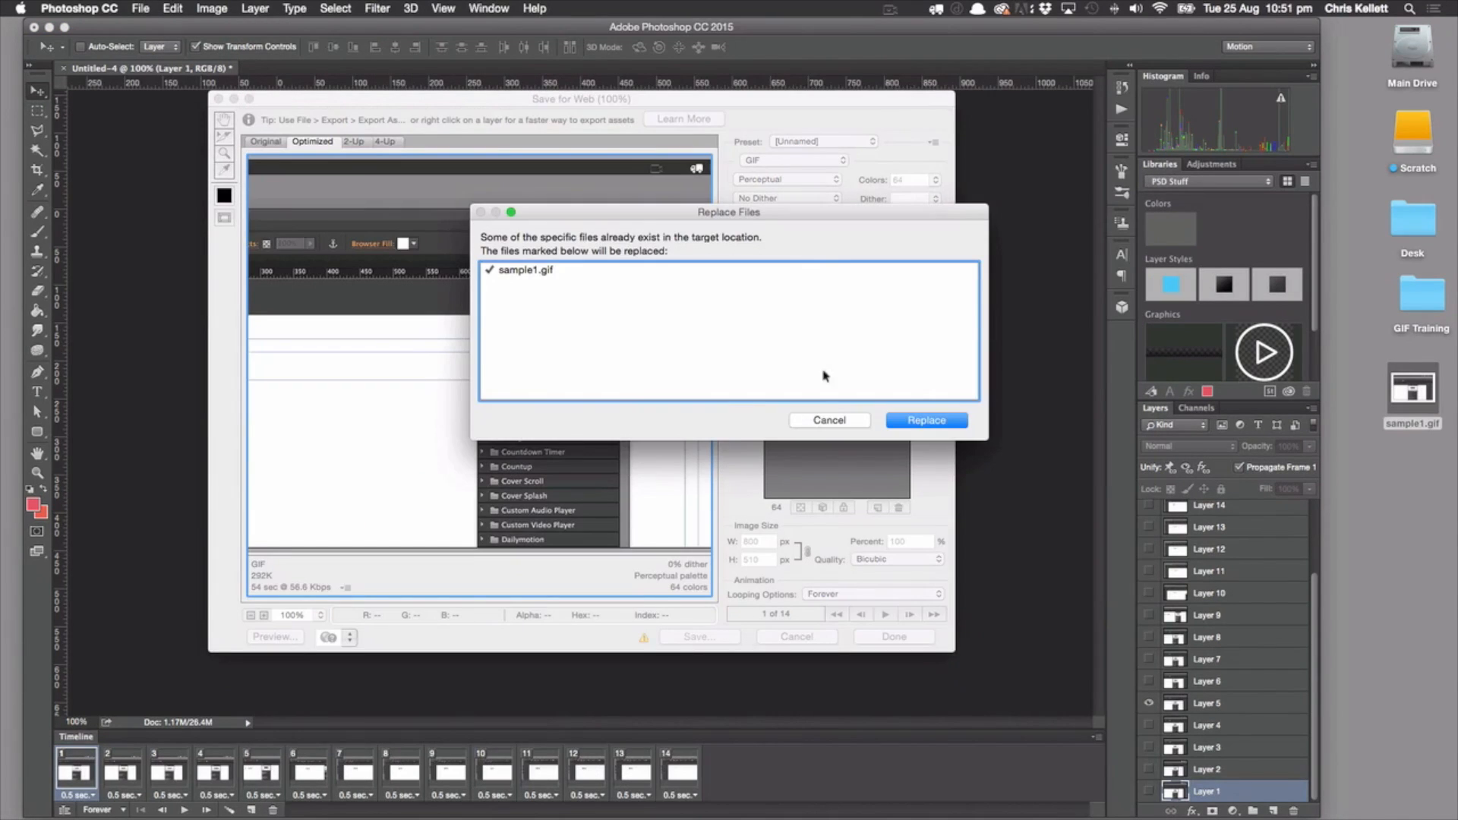
{"action": "left_click", "coordinate": [926, 421]}
Preview the shortened sample1.gif from the desktop and return to the first animation frame in Photoshop
{"action": "left_click", "coordinate": [1414, 389]}
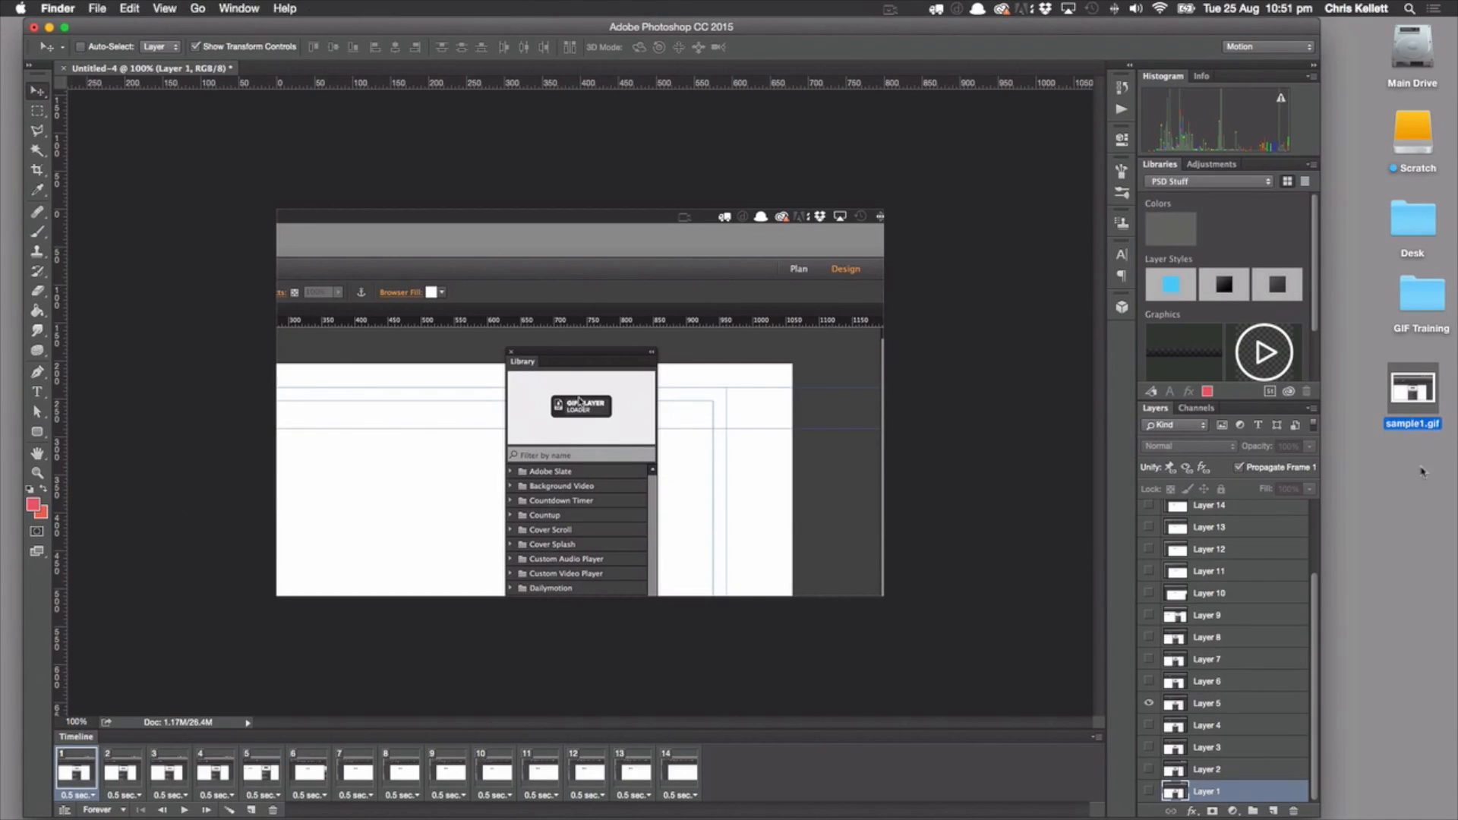
{"action": "key", "text": "space"}
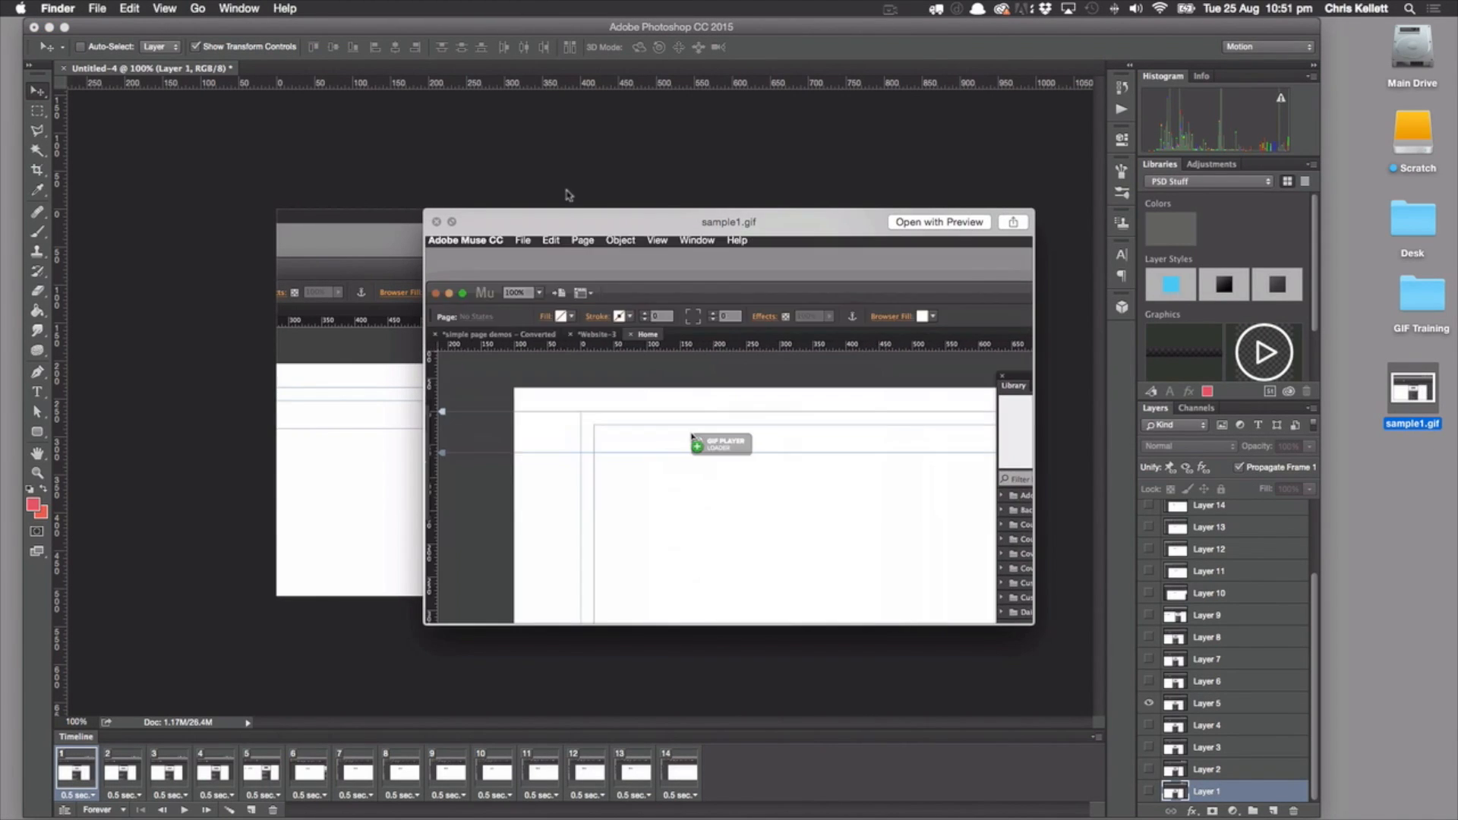
{"action": "left_click", "coordinate": [436, 221]}
{"action": "left_click", "coordinate": [62, 774]}
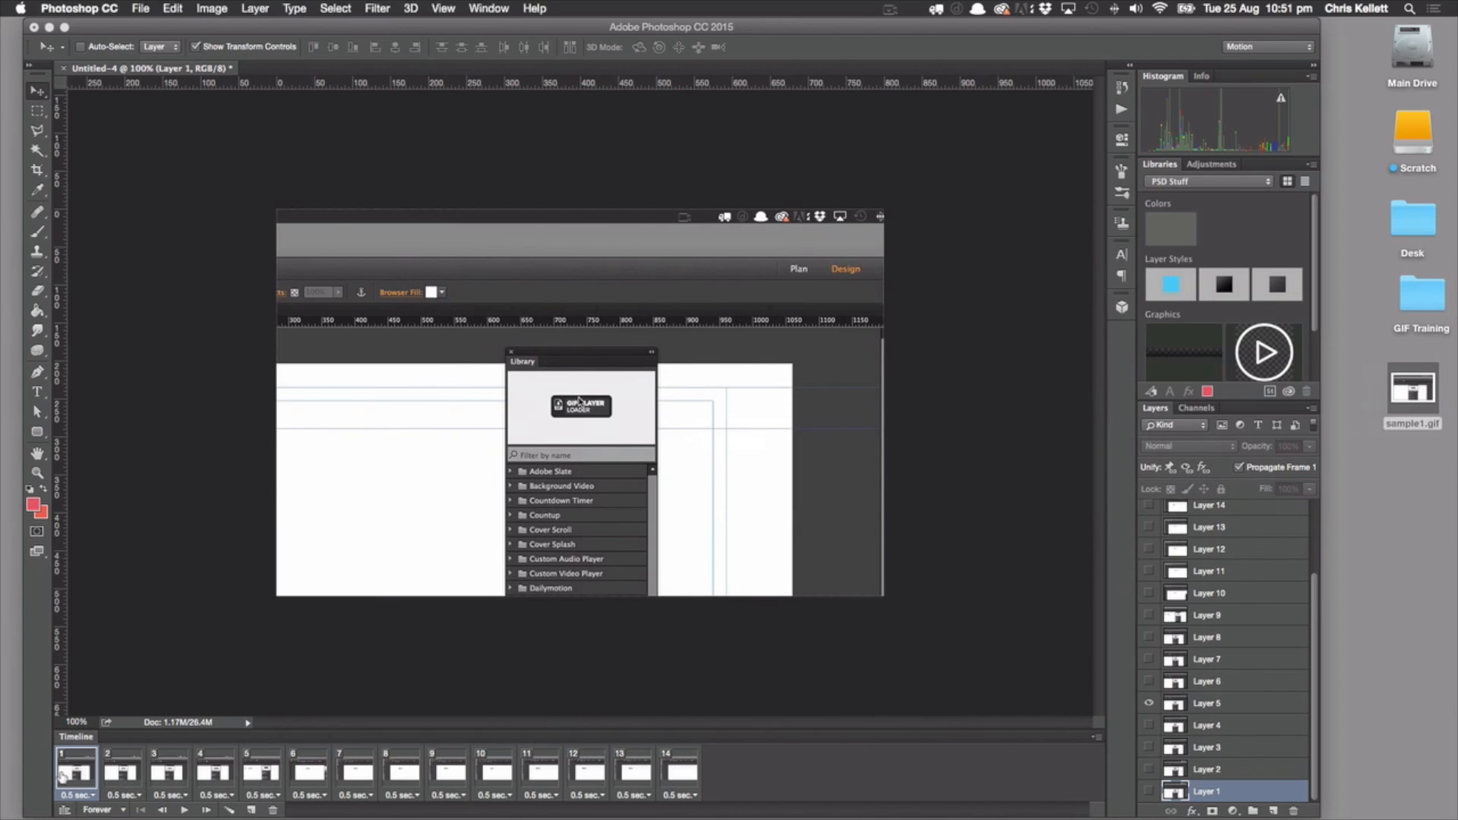
Set the delay of all 14 animation frames to 0.2 seconds
{"action": "left_click", "coordinate": [684, 790], "text": "shift"}
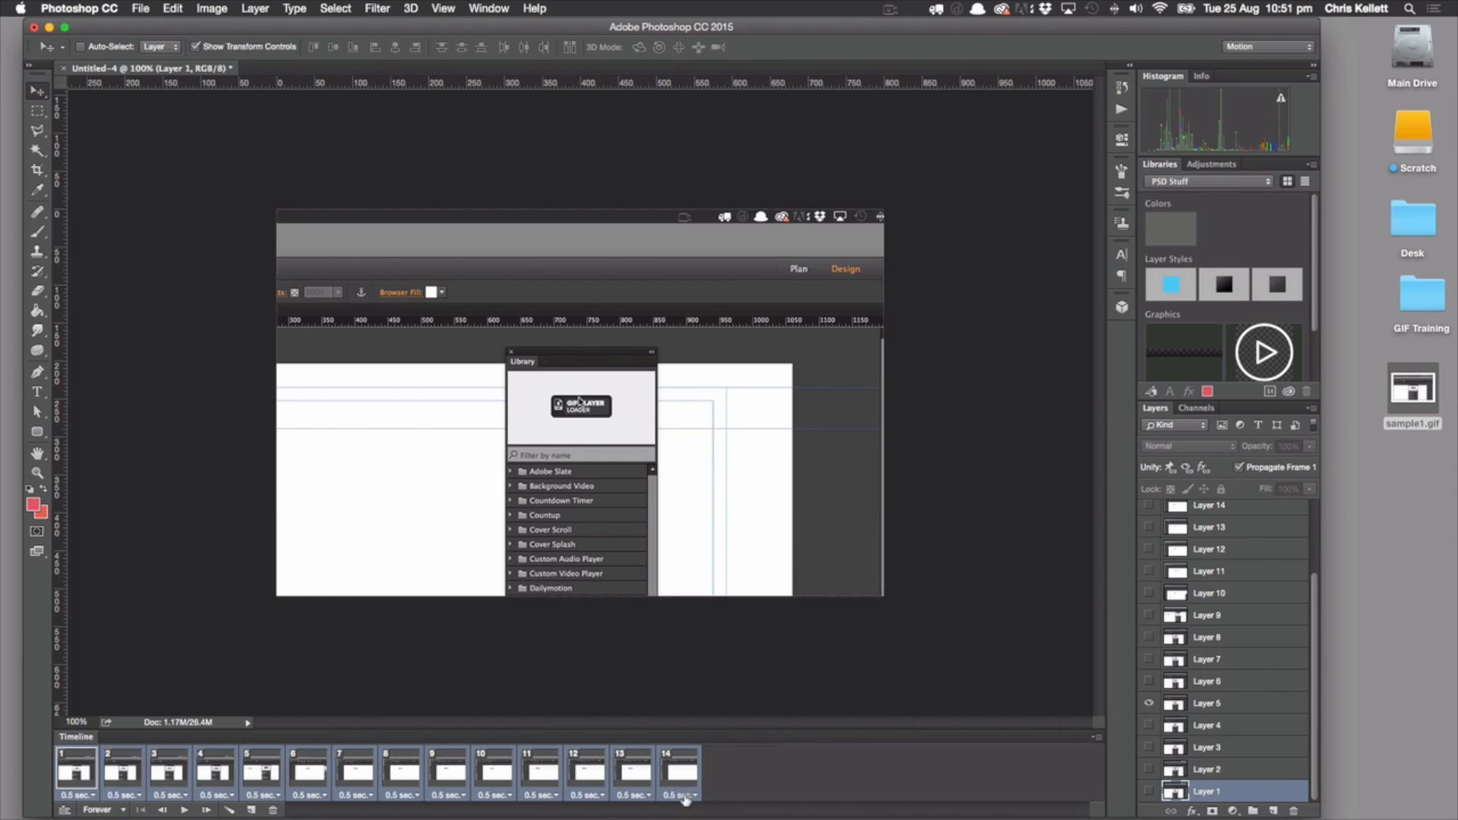
{"action": "left_click", "coordinate": [688, 792]}
{"action": "left_click", "coordinate": [682, 695]}
Export the retimed animation as a GIF with Save for Web (Legacy), overwriting sample1.gif on the Desktop
{"action": "left_click", "coordinate": [140, 8]}
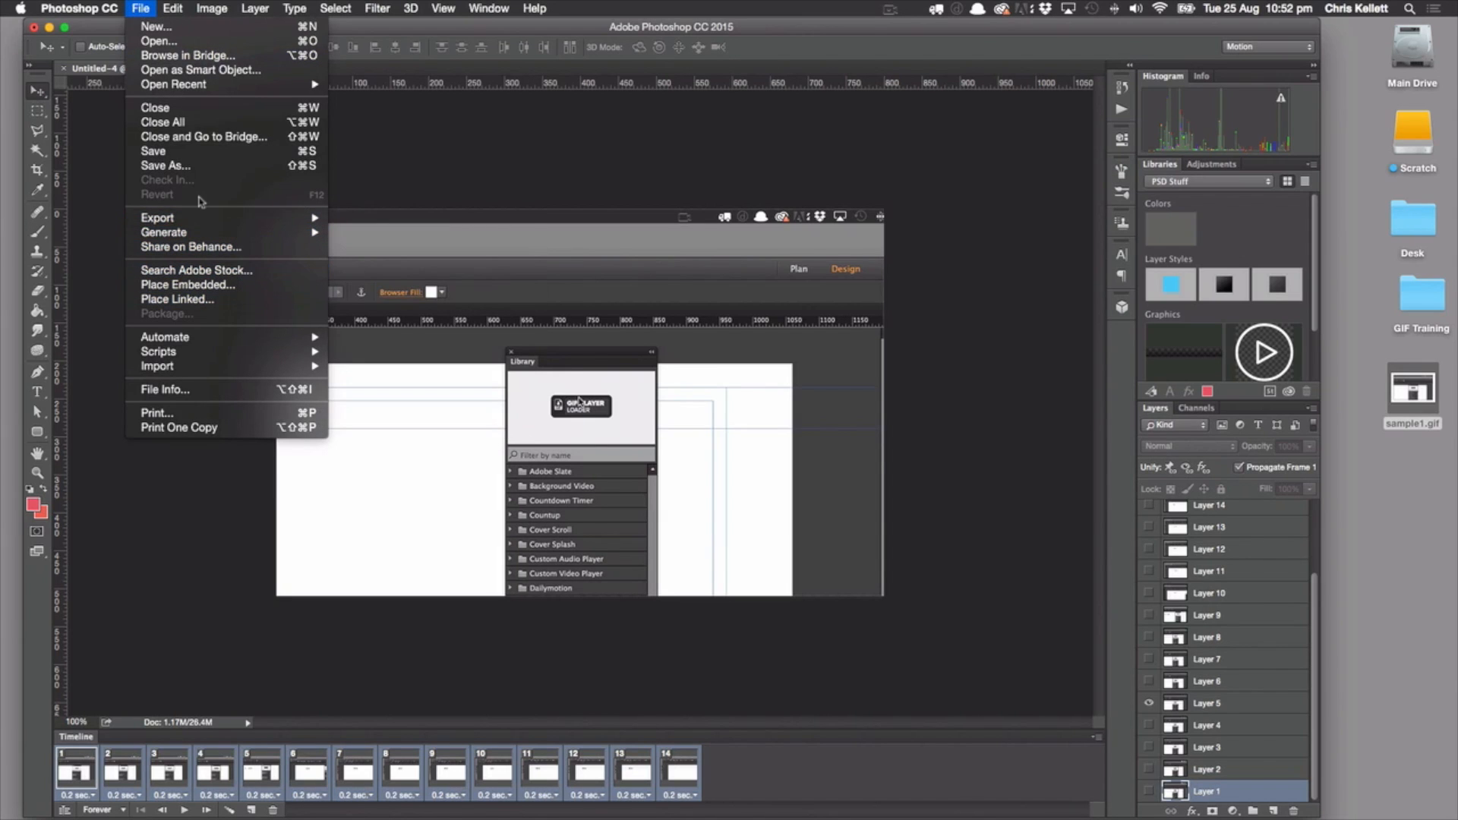
{"action": "mouse_move", "coordinate": [196, 219]}
{"action": "left_click", "coordinate": [395, 278]}
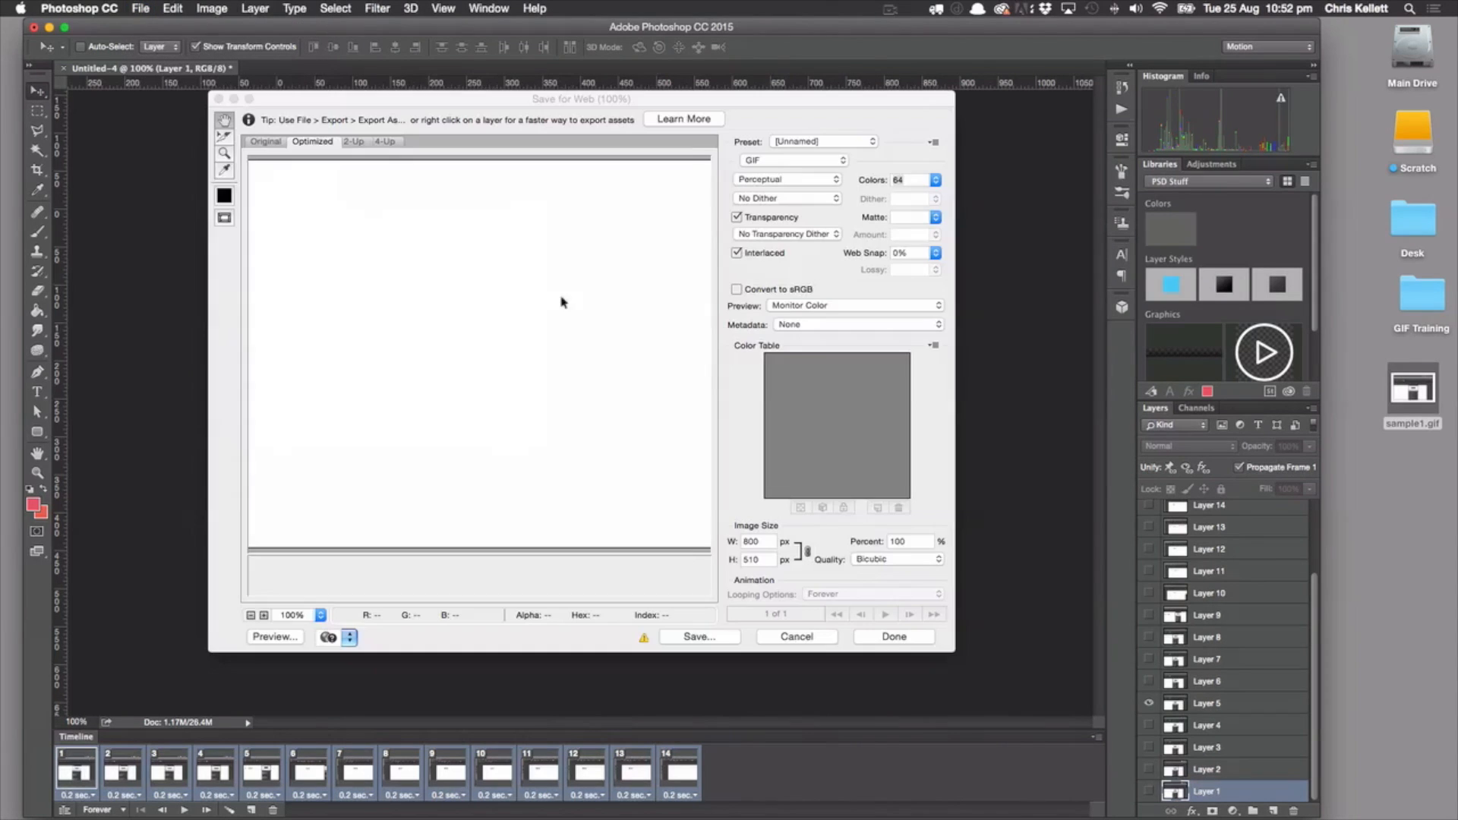
{"action": "left_click", "coordinate": [697, 636]}
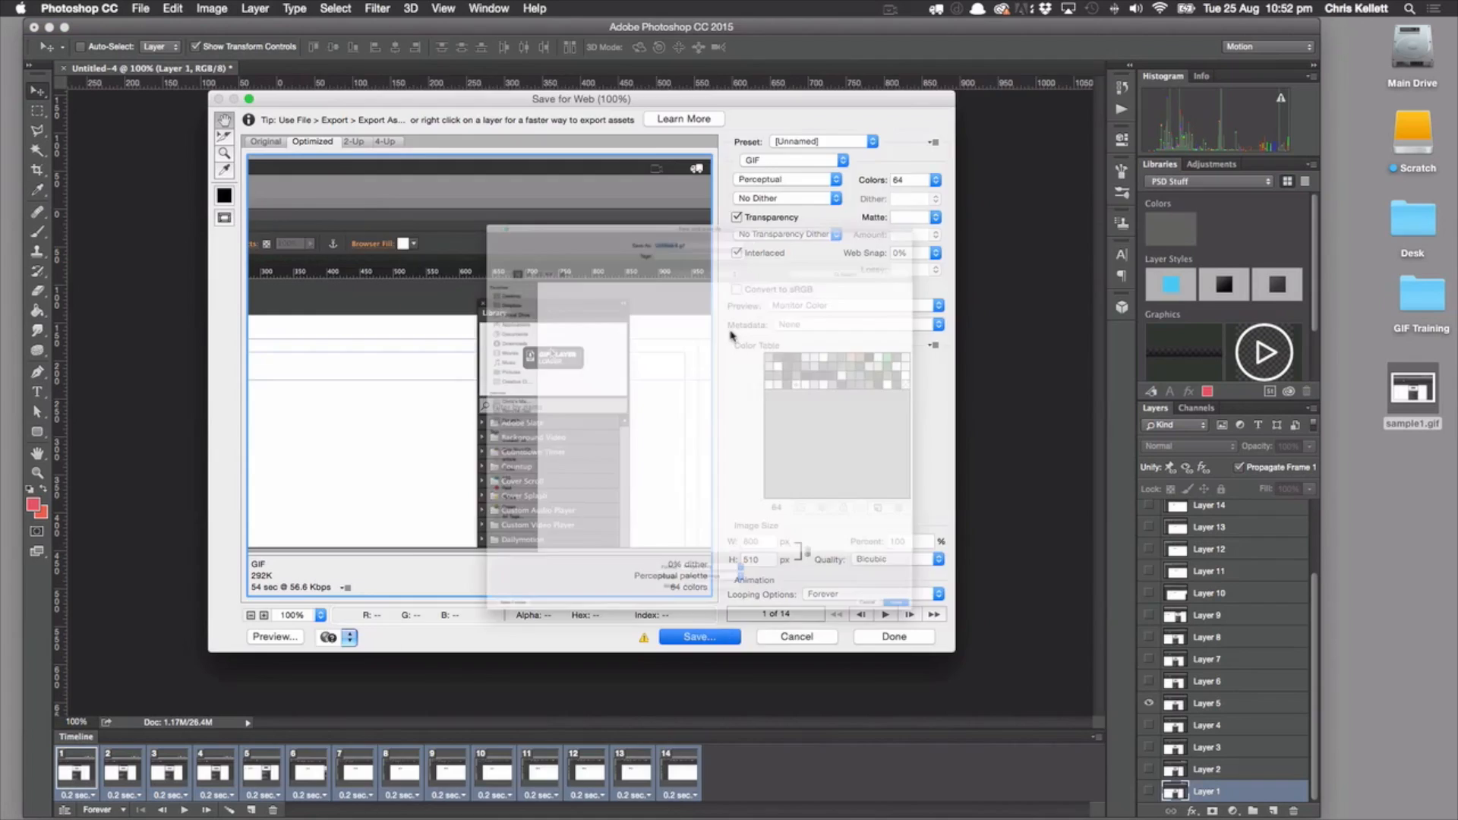
{"action": "left_click", "coordinate": [416, 169]}
{"action": "left_click", "coordinate": [1107, 802]}
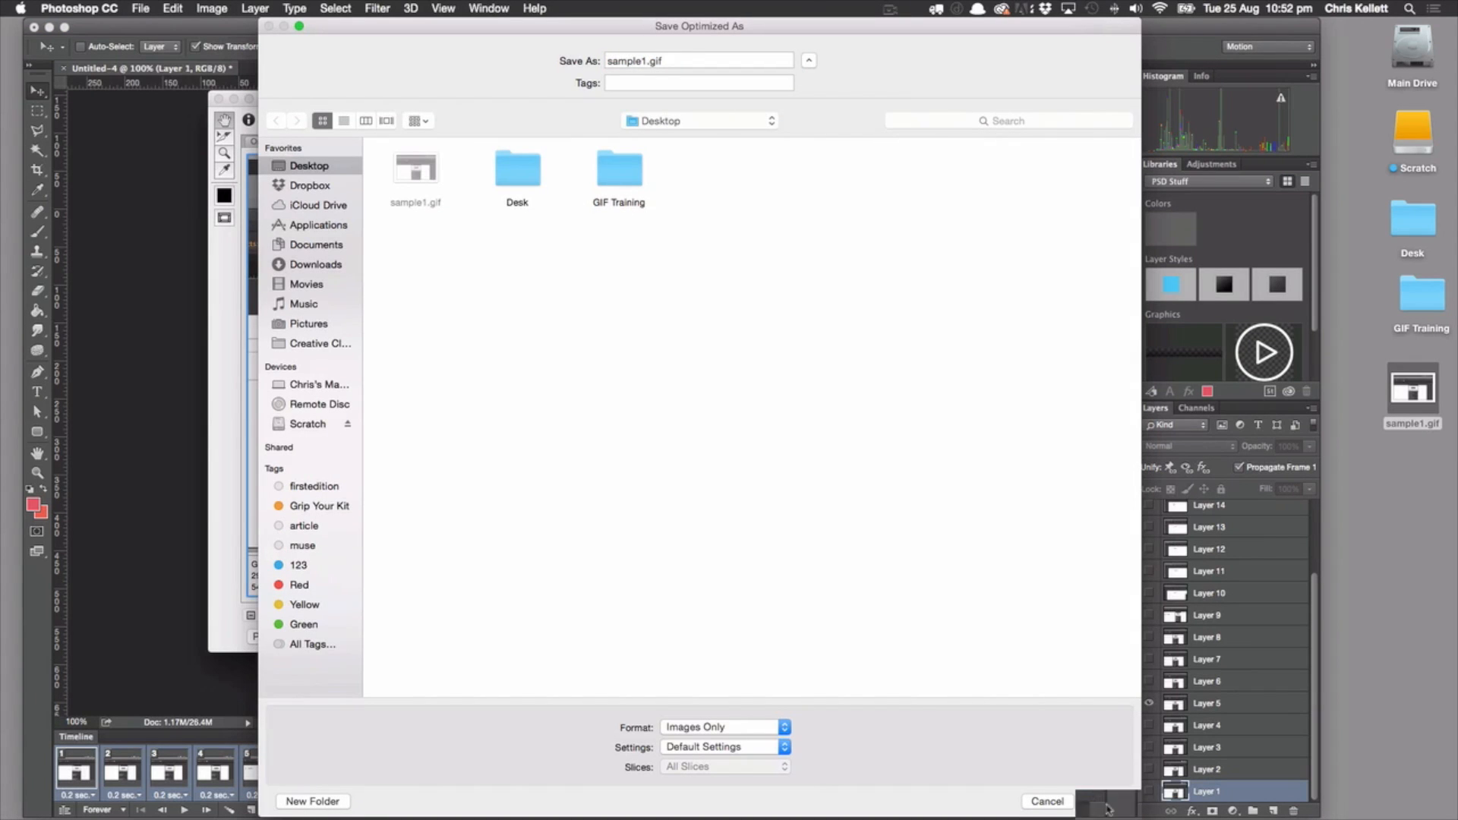
{"action": "left_click", "coordinate": [962, 420]}
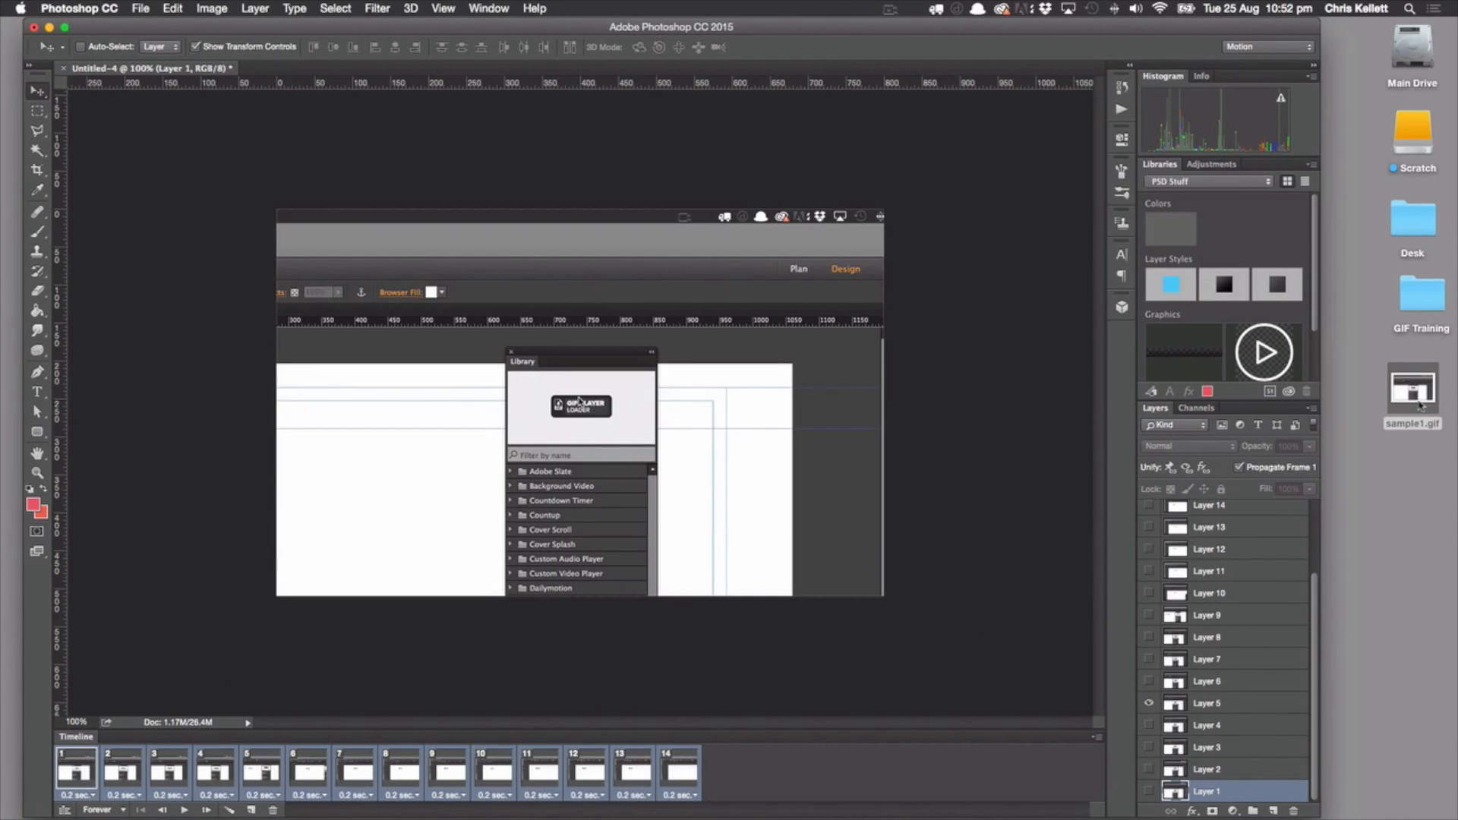
Preview the retimed sample1.gif from the desktop, close the preview and return to Photoshop
{"action": "left_click", "coordinate": [1414, 391]}
{"action": "key", "text": "space"}
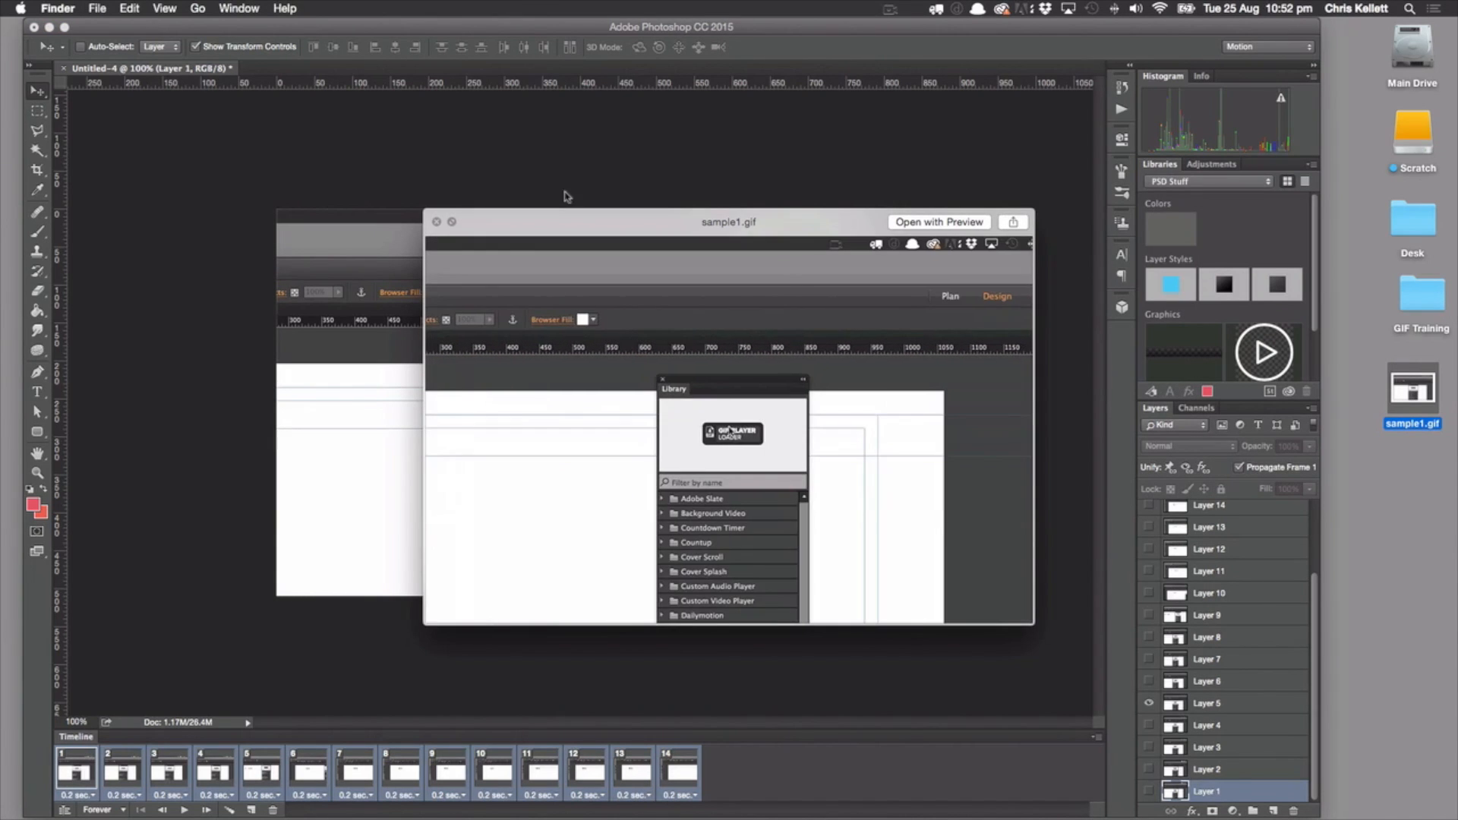
{"action": "left_click", "coordinate": [437, 222]}
{"action": "left_click", "coordinate": [178, 525]}
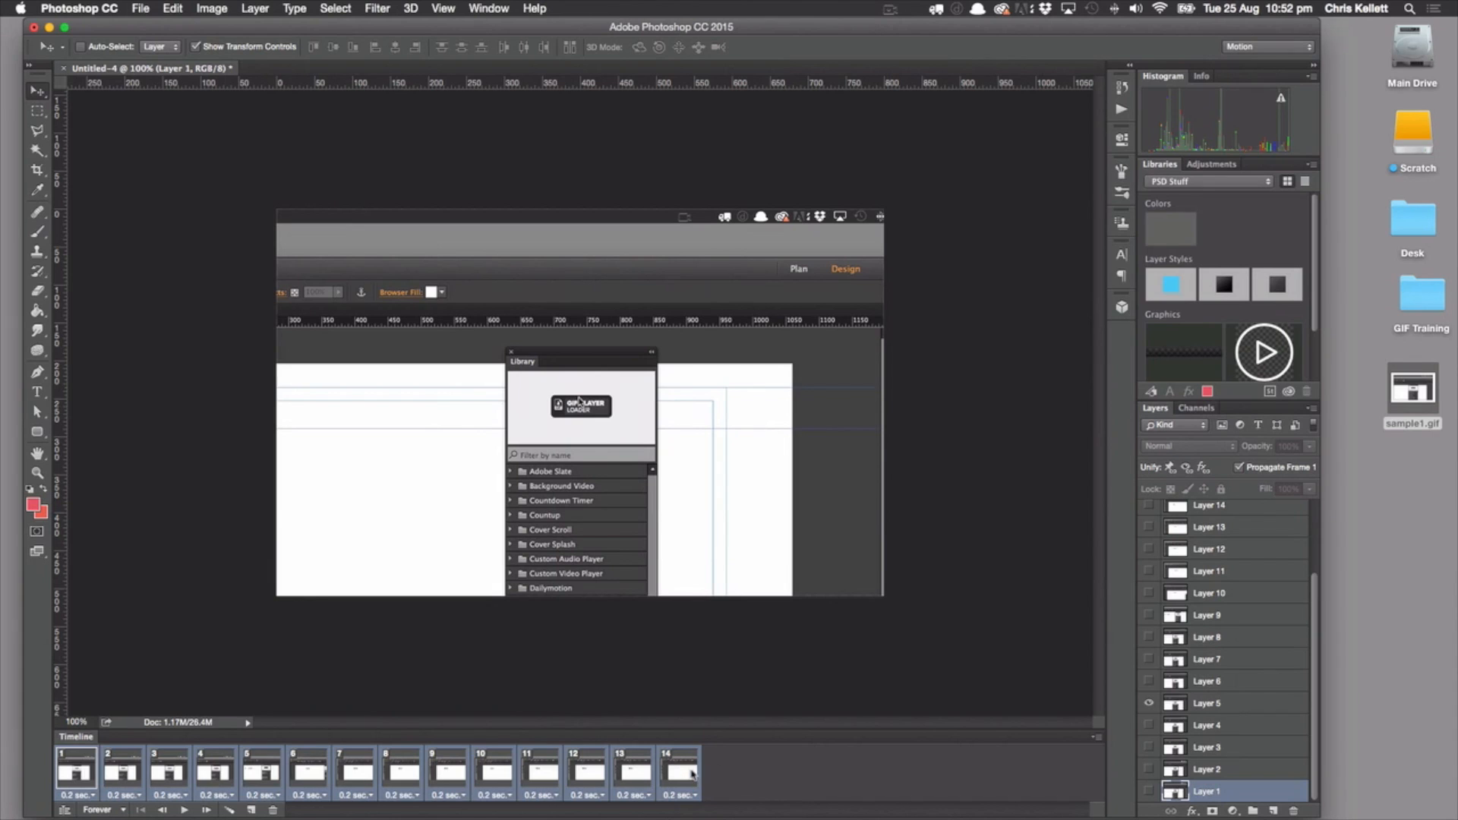
Quick Export the first animation frame as a PNG named sample1.png to the Desktop
{"action": "left_click", "coordinate": [687, 773]}
{"action": "left_click", "coordinate": [76, 771]}
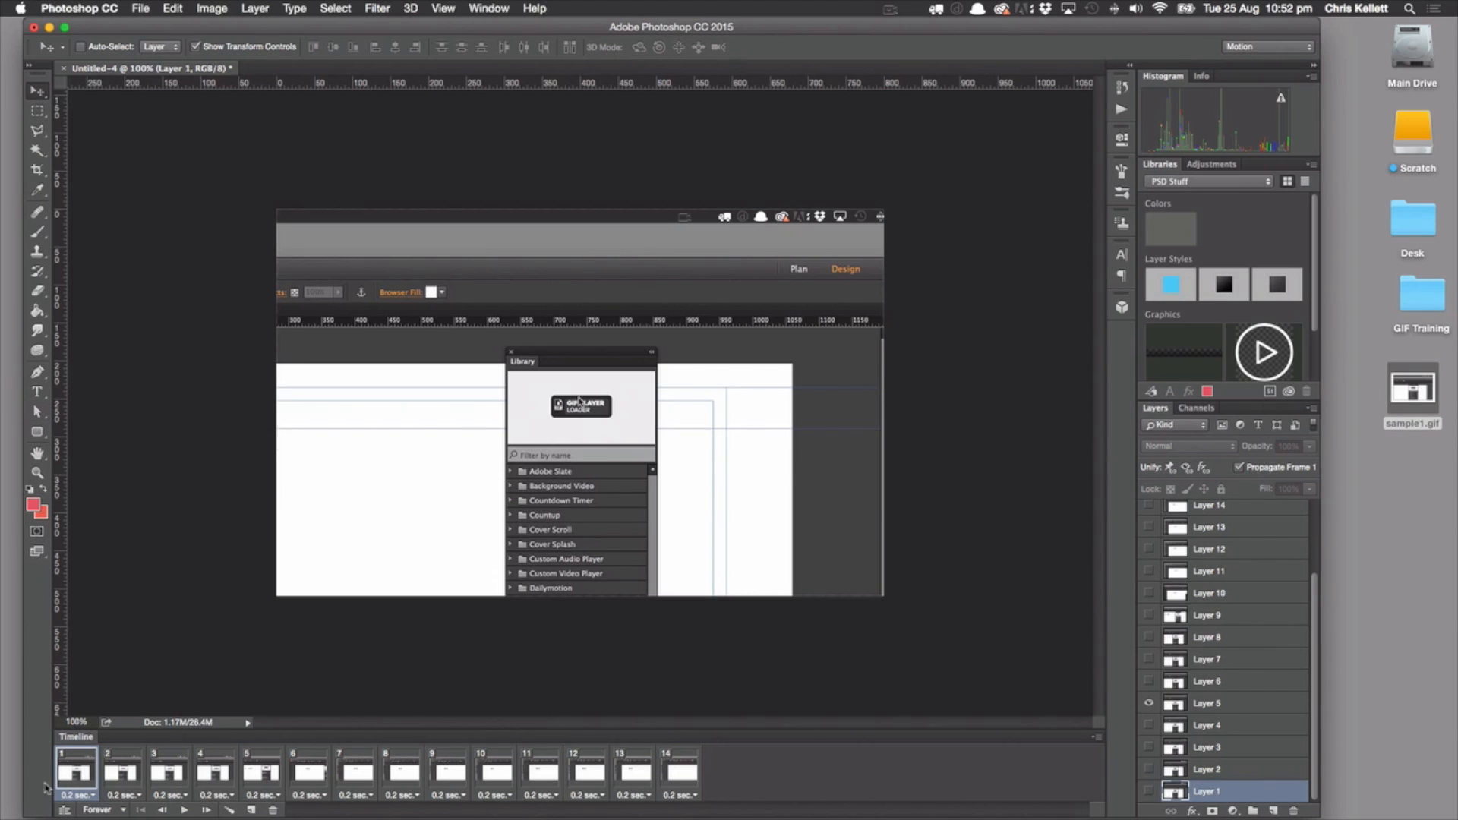
{"action": "left_click", "coordinate": [137, 9]}
{"action": "mouse_move", "coordinate": [197, 221]}
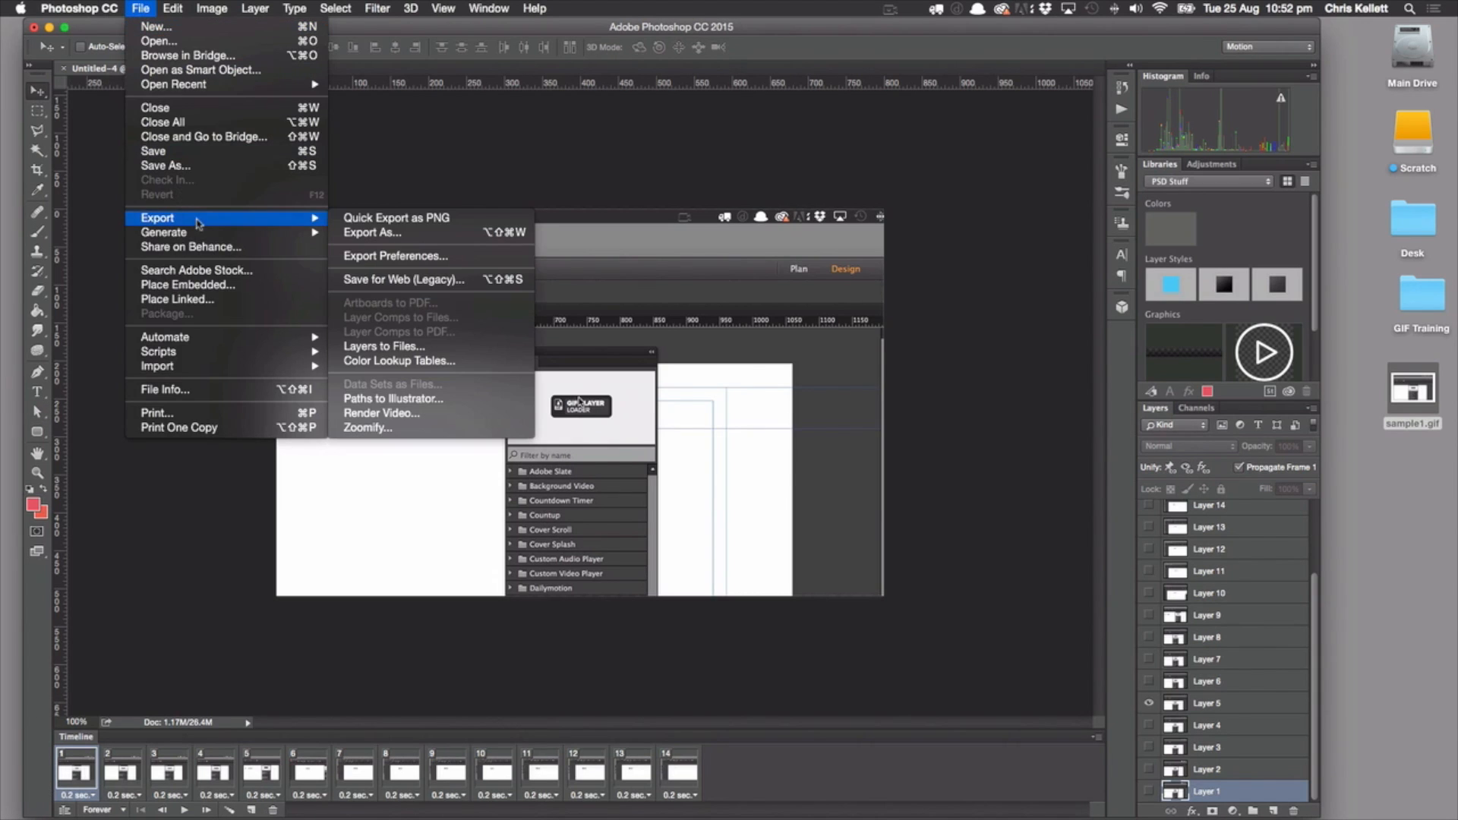
{"action": "left_click", "coordinate": [349, 220]}
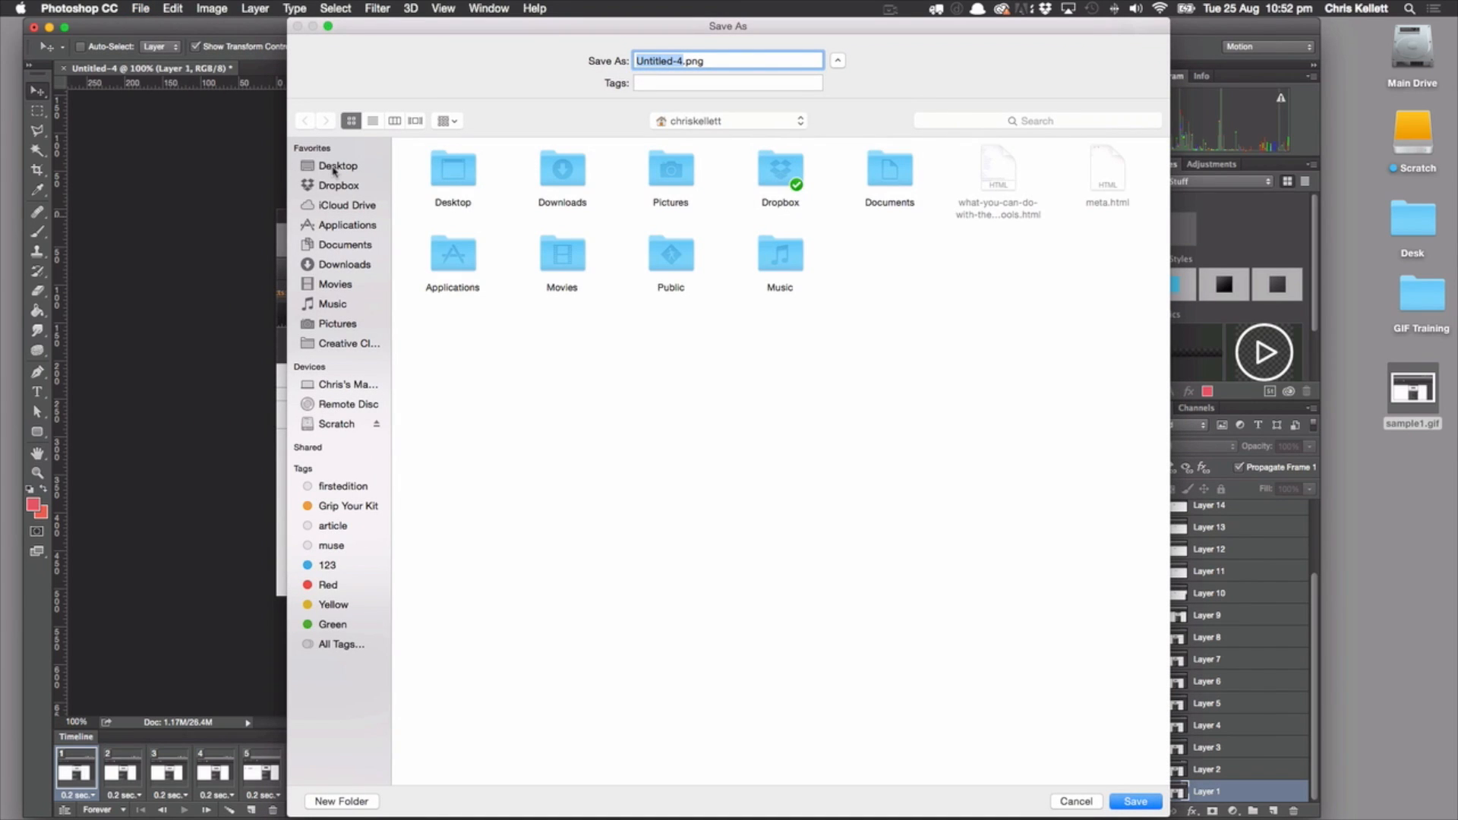
{"action": "left_click", "coordinate": [335, 167]}
{"action": "type", "text": "sample1"}
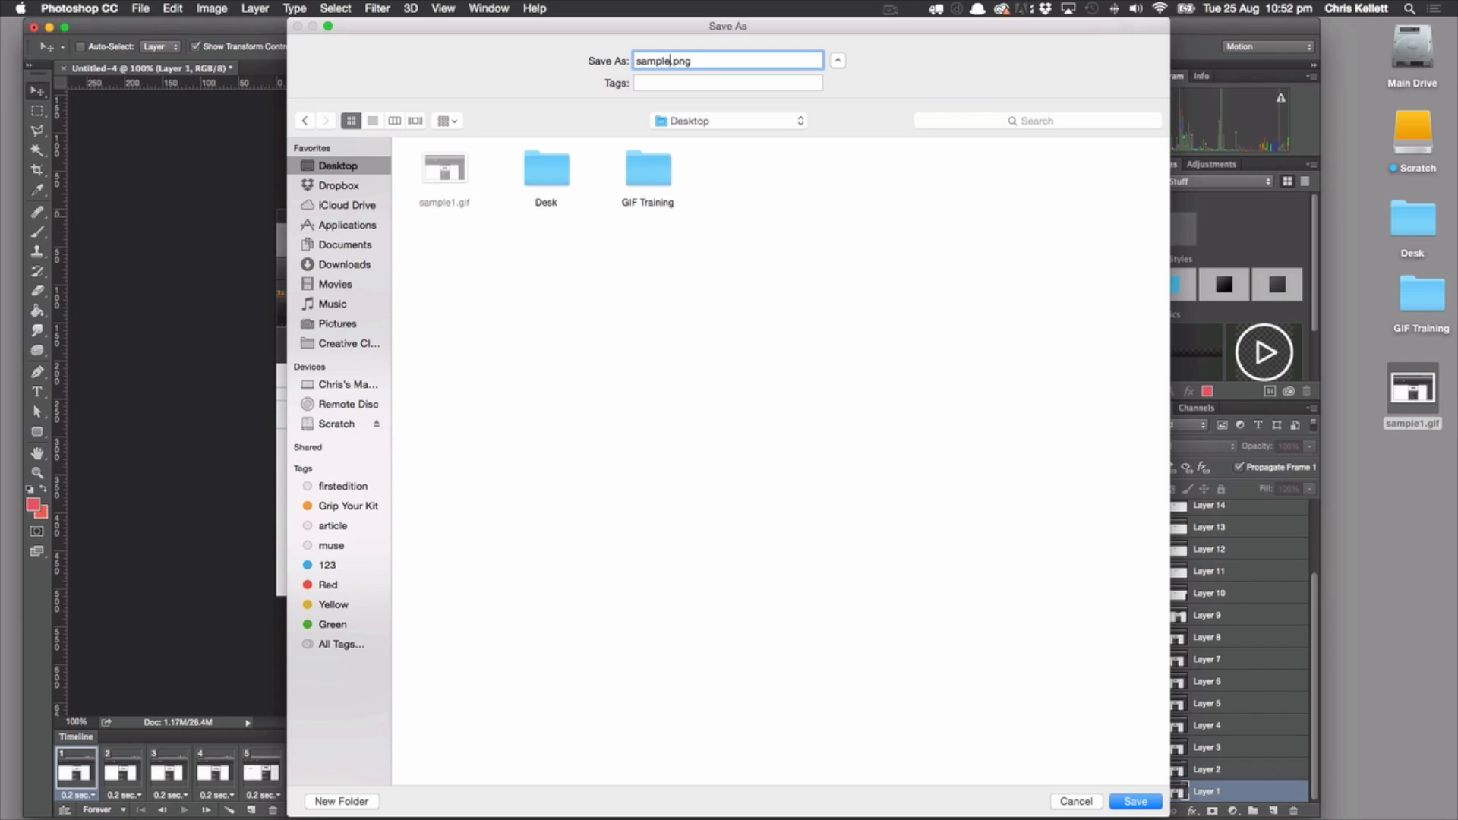
{"action": "left_click", "coordinate": [1135, 801]}
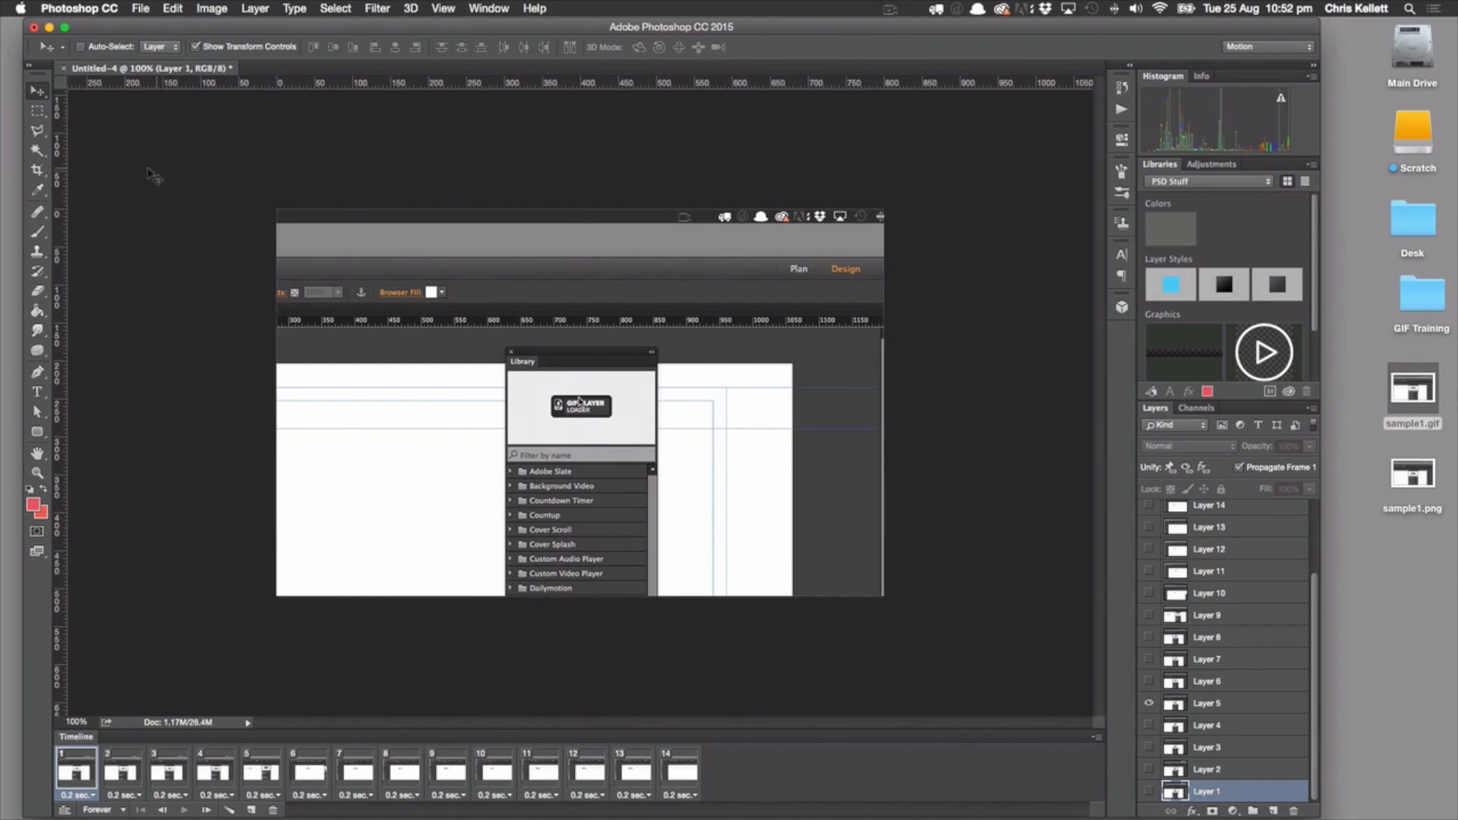
Close the untitled animation document and quit Photoshop
{"action": "left_click", "coordinate": [65, 68]}
{"action": "left_click", "coordinate": [677, 282]}
{"action": "left_click", "coordinate": [85, 6]}
{"action": "left_click", "coordinate": [114, 182]}
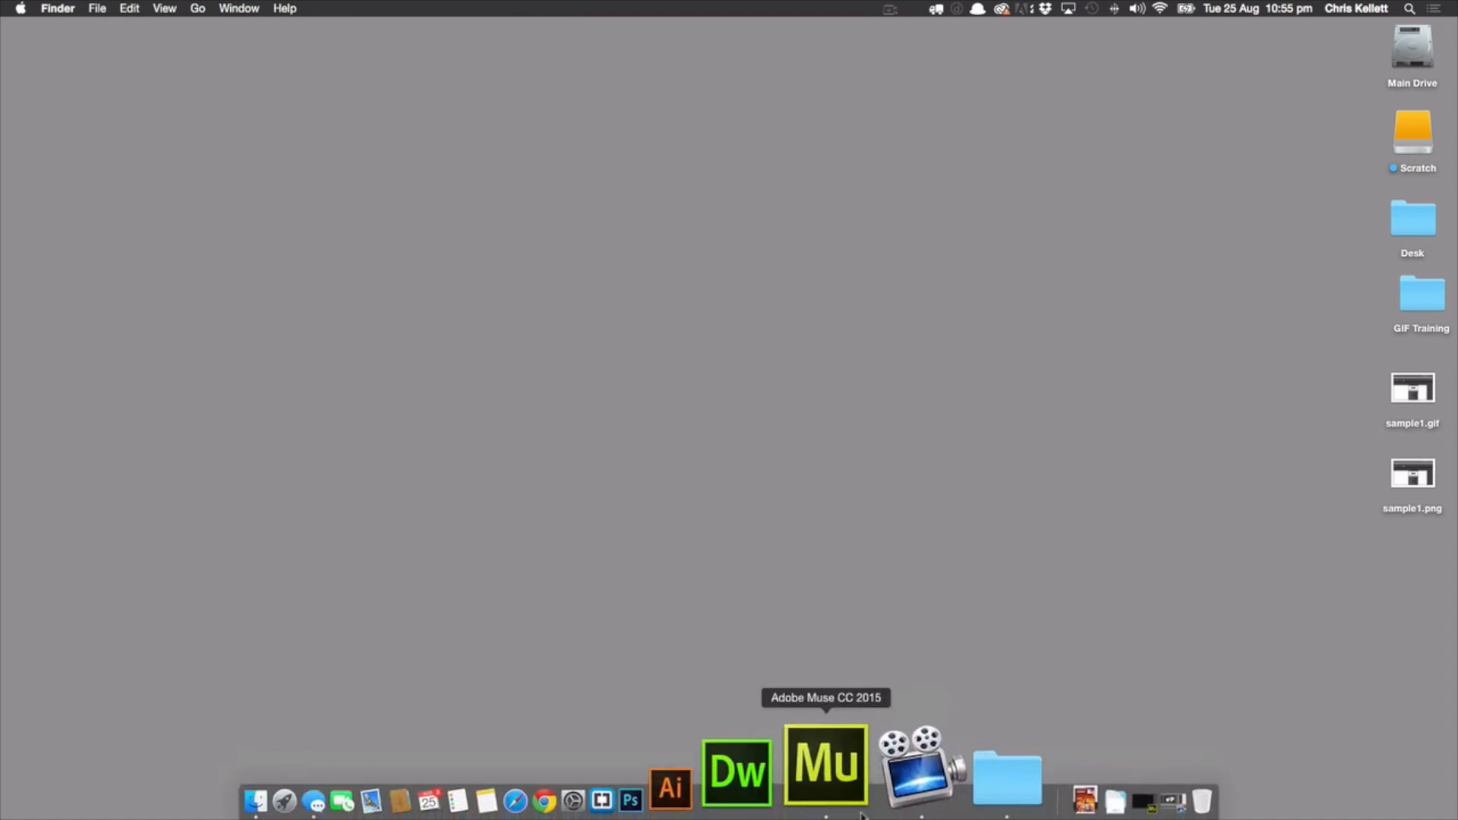
Switch to Adobe Muse, open the recent site "simple page demos" and open its Demo page for design
{"action": "left_click", "coordinate": [852, 767]}
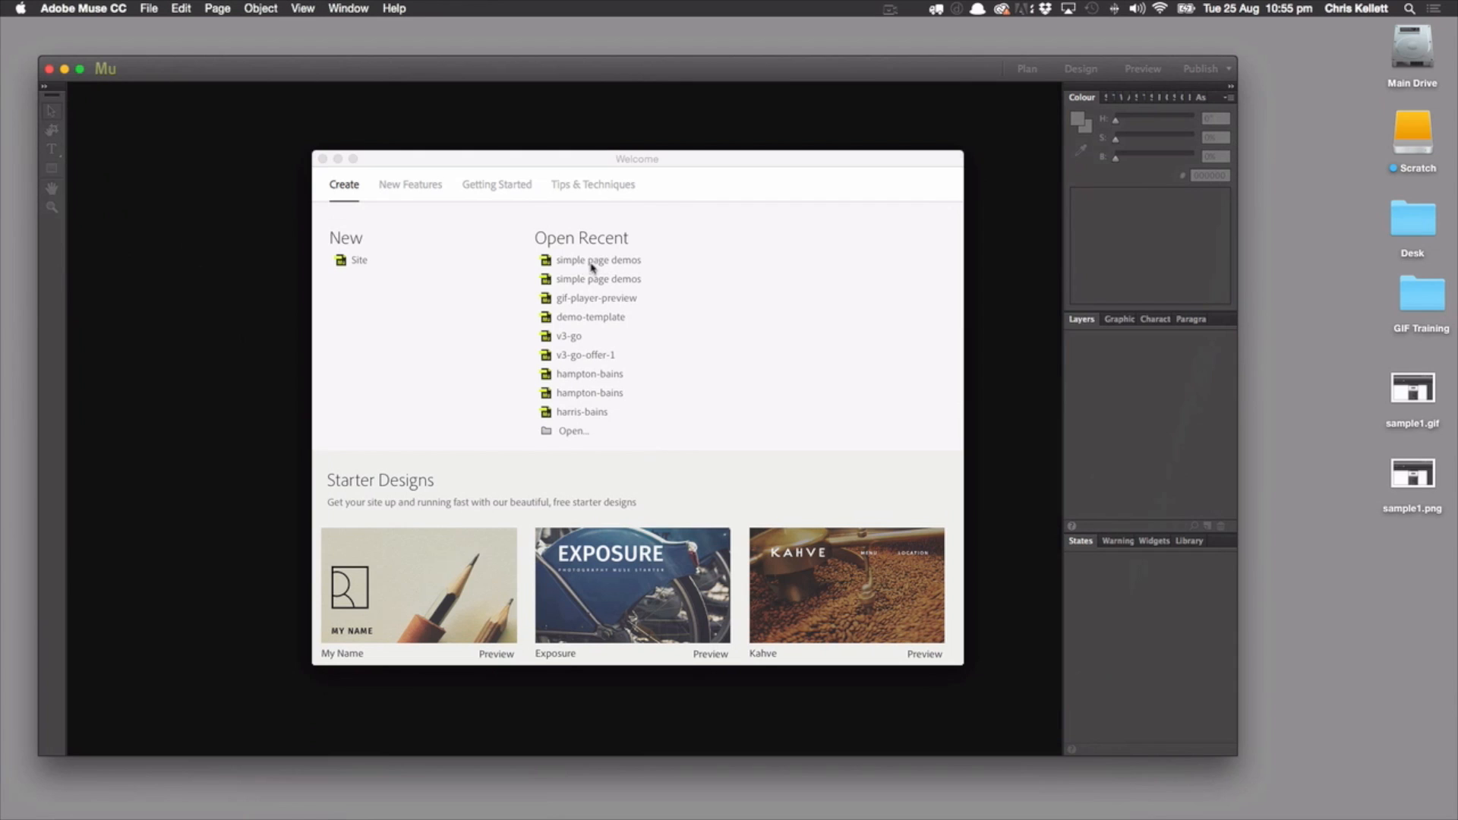
{"action": "left_click", "coordinate": [591, 262]}
{"action": "double_click", "coordinate": [166, 182]}
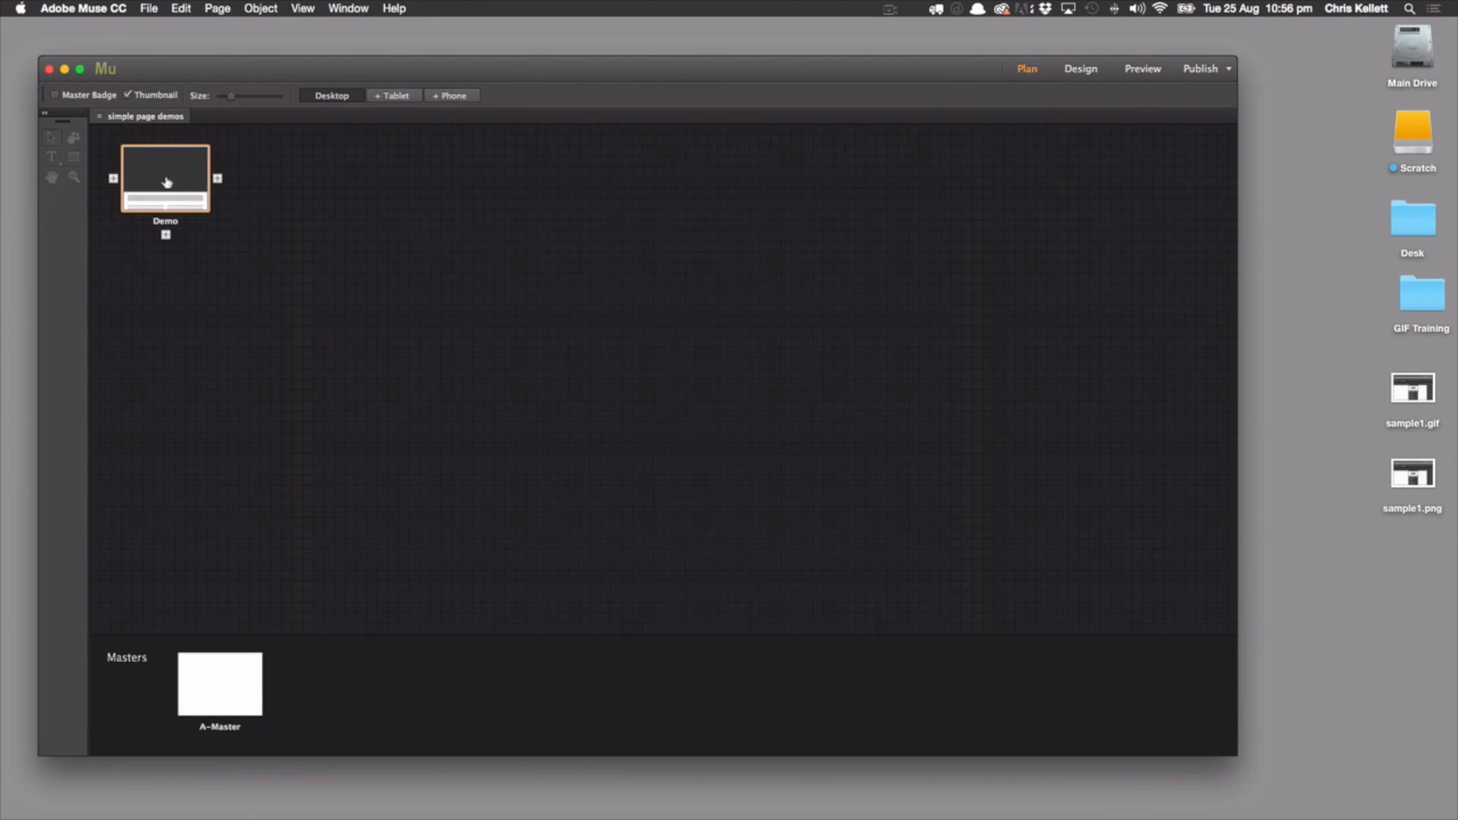
Place sample1.gif in the empty area below the second grey heading block, against the column guide at X 20, Y 1132
{"action": "scroll", "coordinate": [538, 334], "scroll_direction": "down", "scroll_amount": 2}
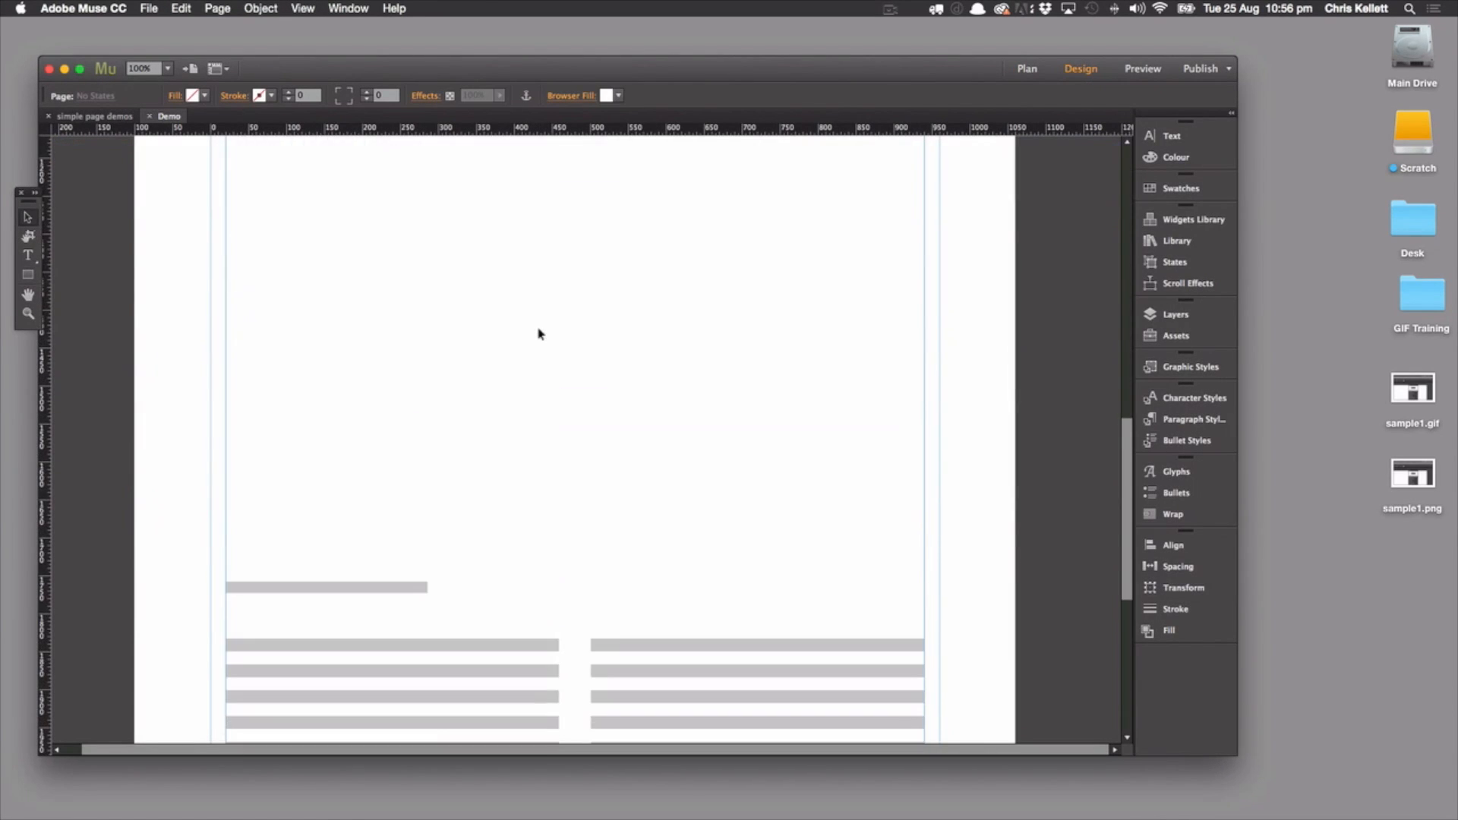
{"action": "scroll", "coordinate": [466, 313], "scroll_direction": "down", "scroll_amount": 4}
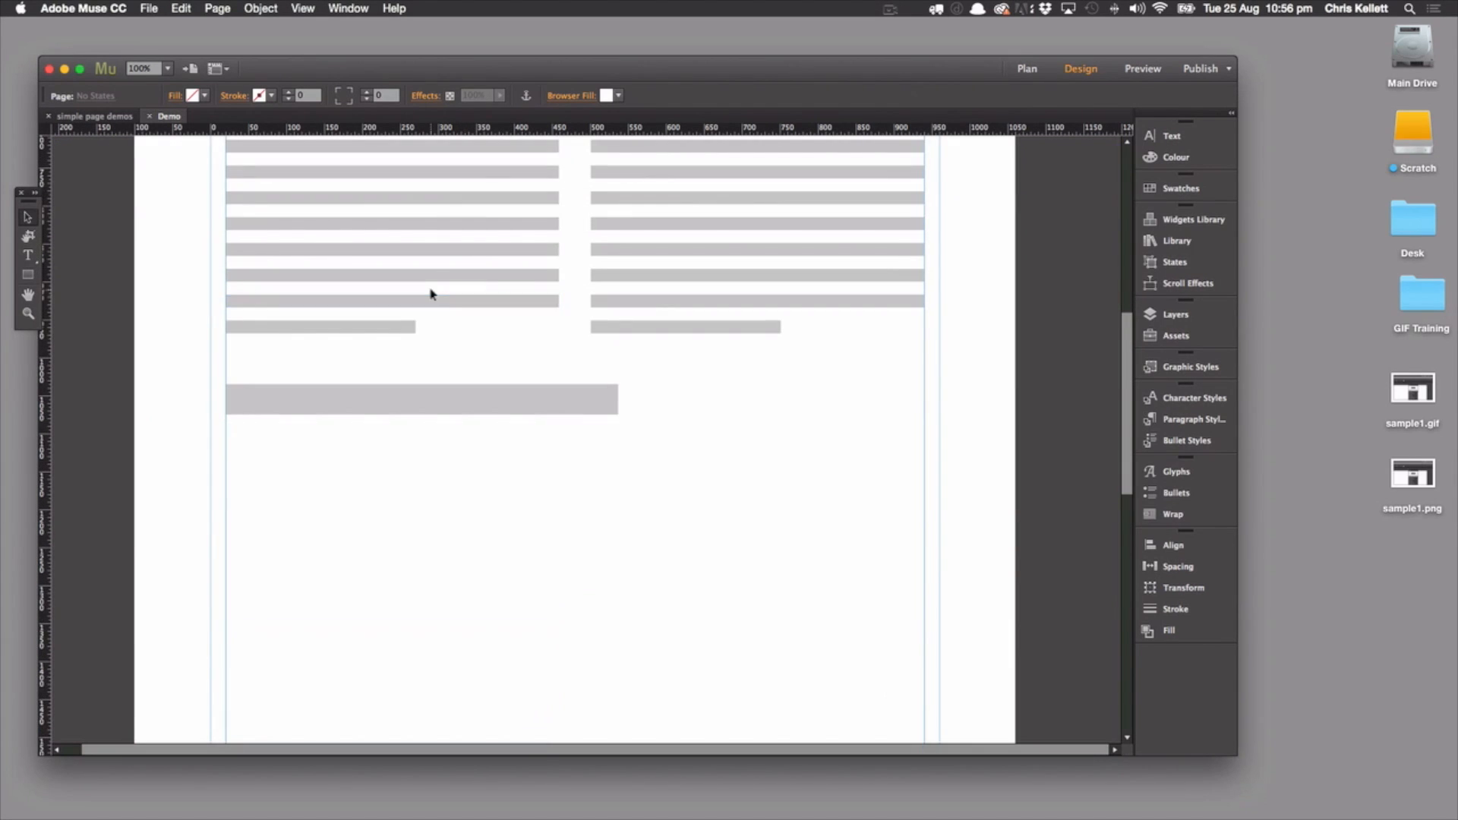
{"action": "scroll", "coordinate": [431, 294], "scroll_direction": "down", "scroll_amount": 2}
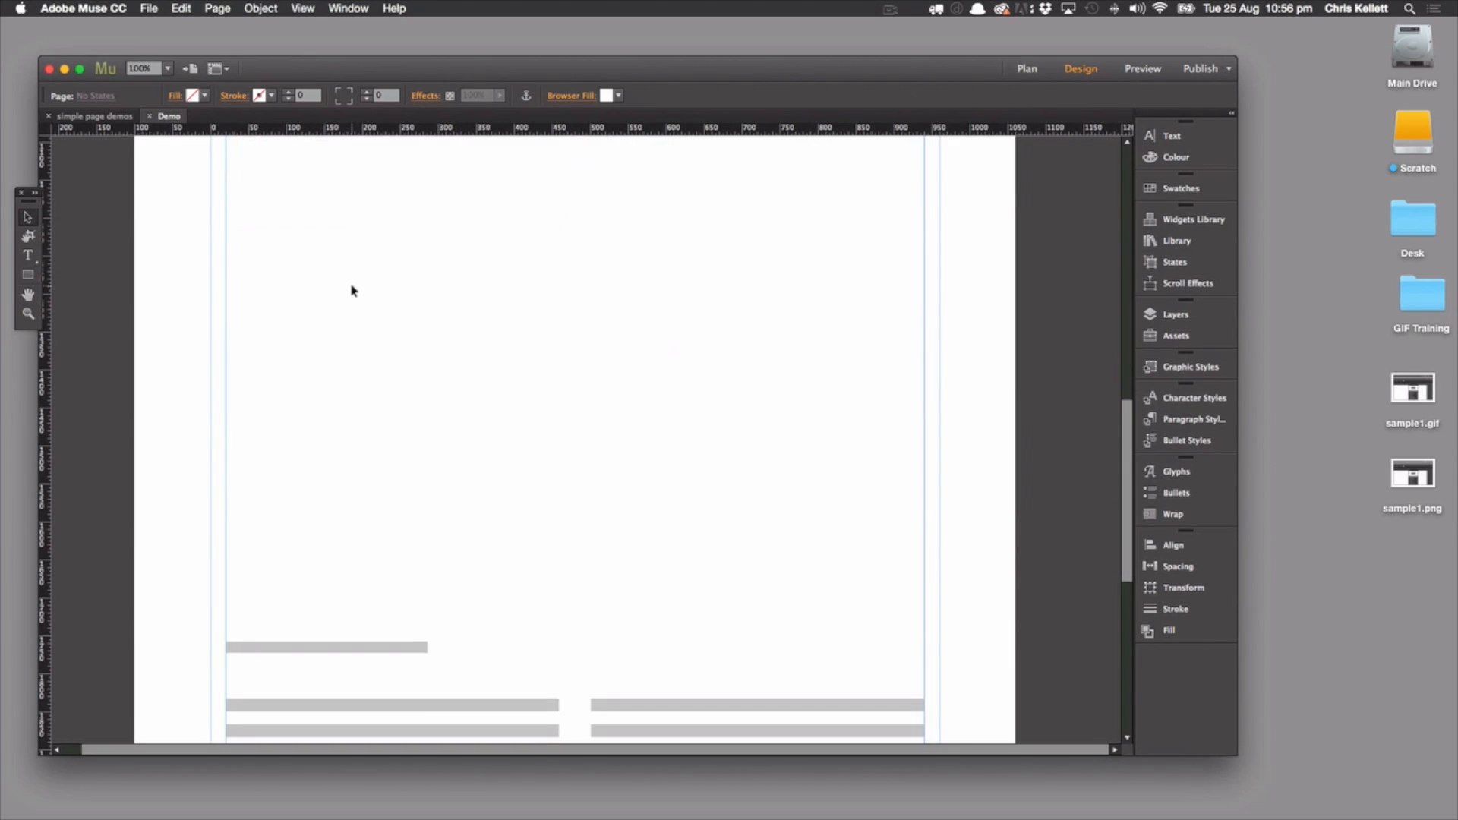
{"action": "scroll", "coordinate": [352, 290], "scroll_direction": "up", "scroll_amount": 10}
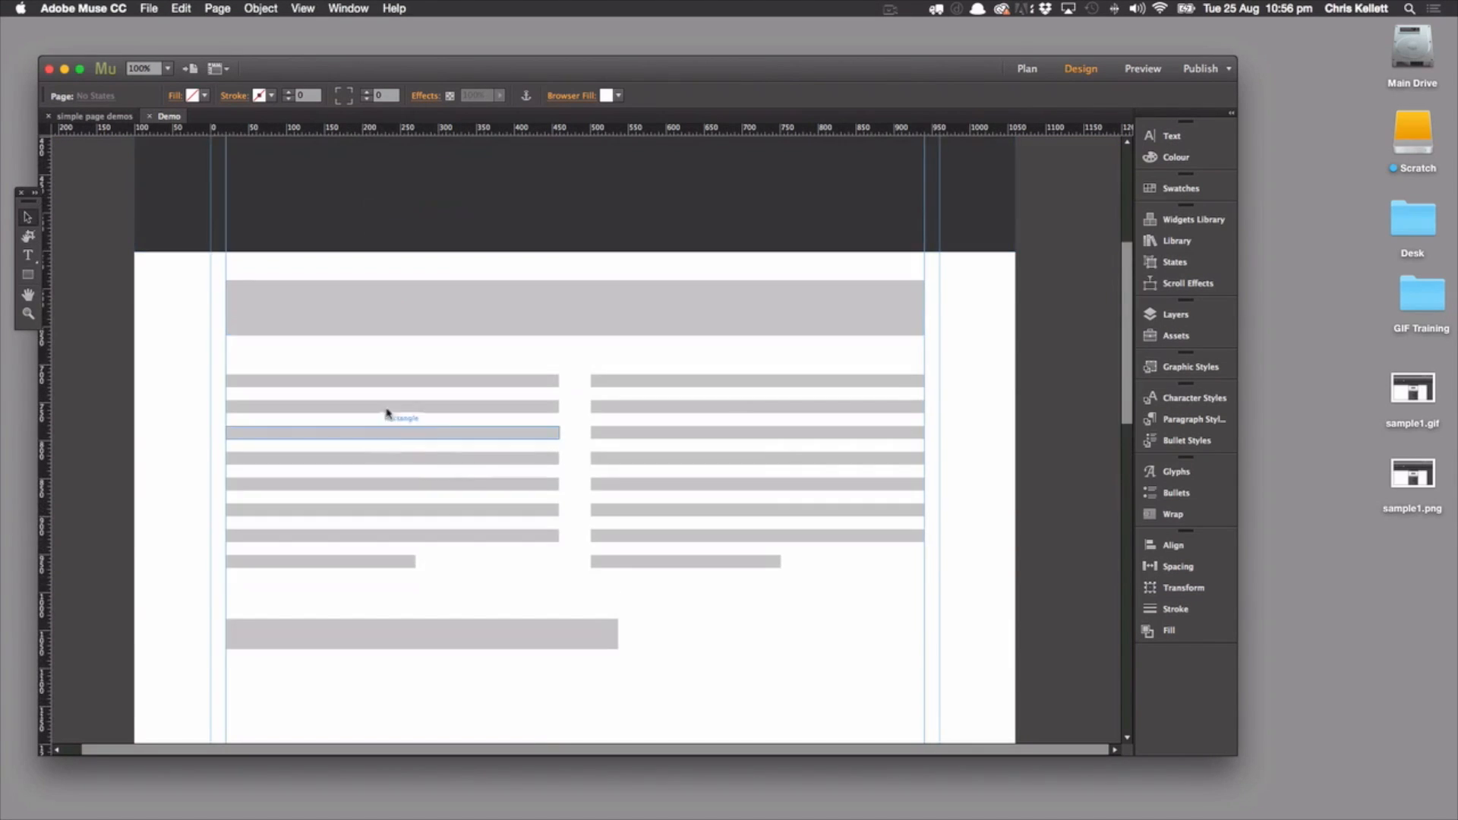
{"action": "scroll", "coordinate": [599, 593], "scroll_direction": "down", "scroll_amount": 8}
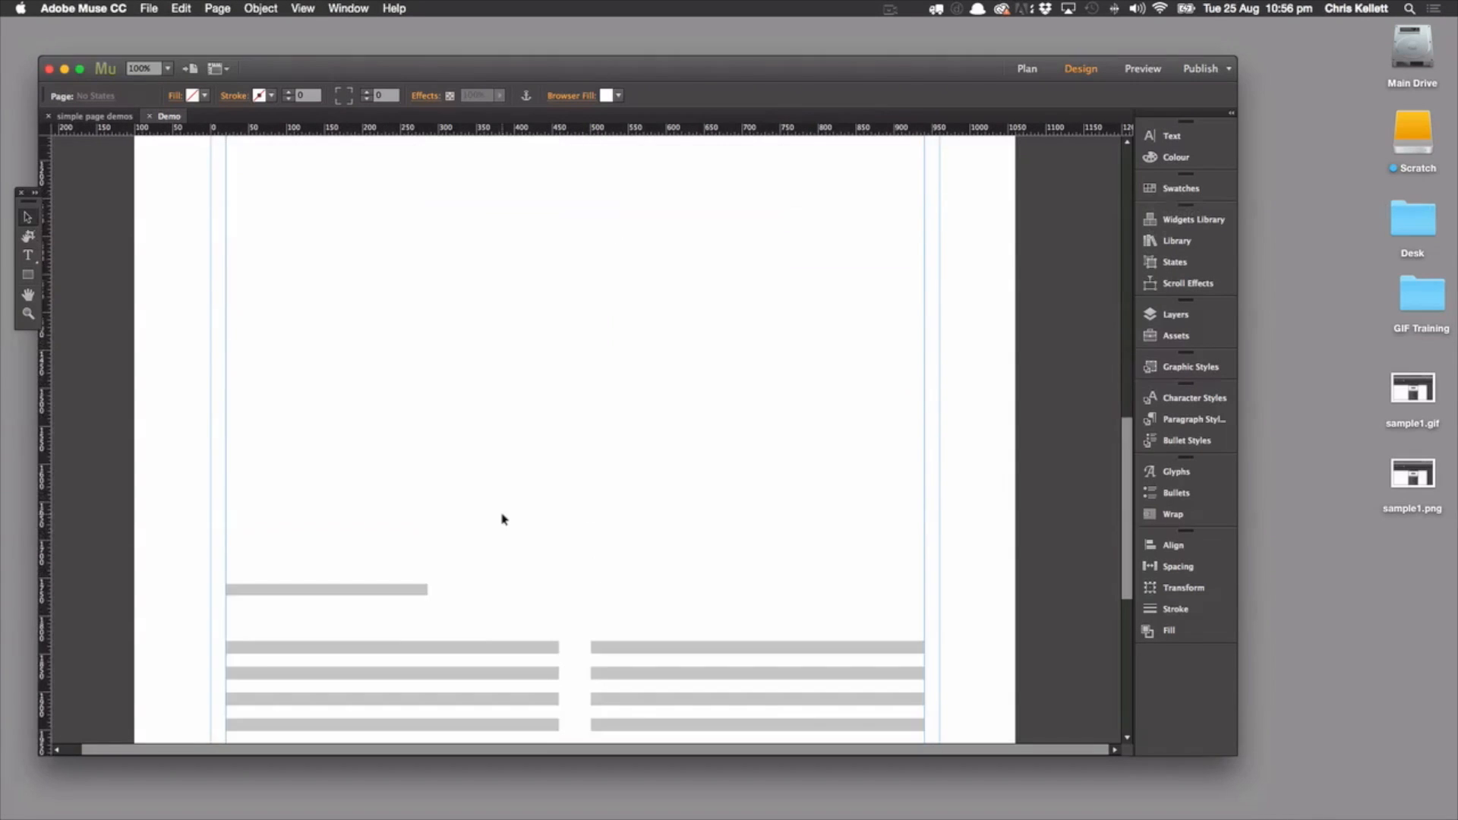
{"action": "scroll", "coordinate": [501, 519], "scroll_direction": "down", "scroll_amount": 2}
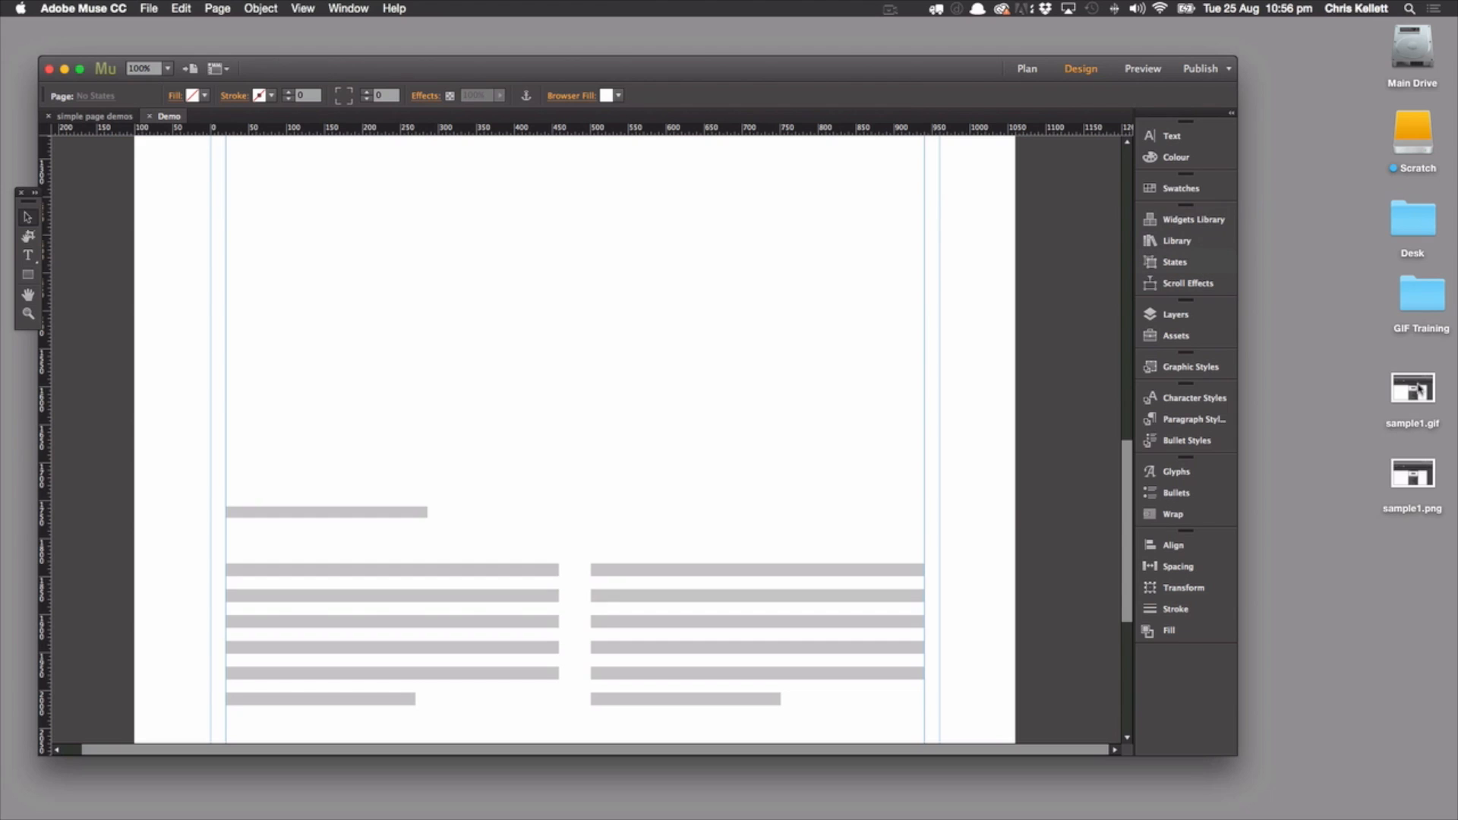
{"action": "left_click_drag", "start_coordinate": [1428, 391], "coordinate": [393, 257]}
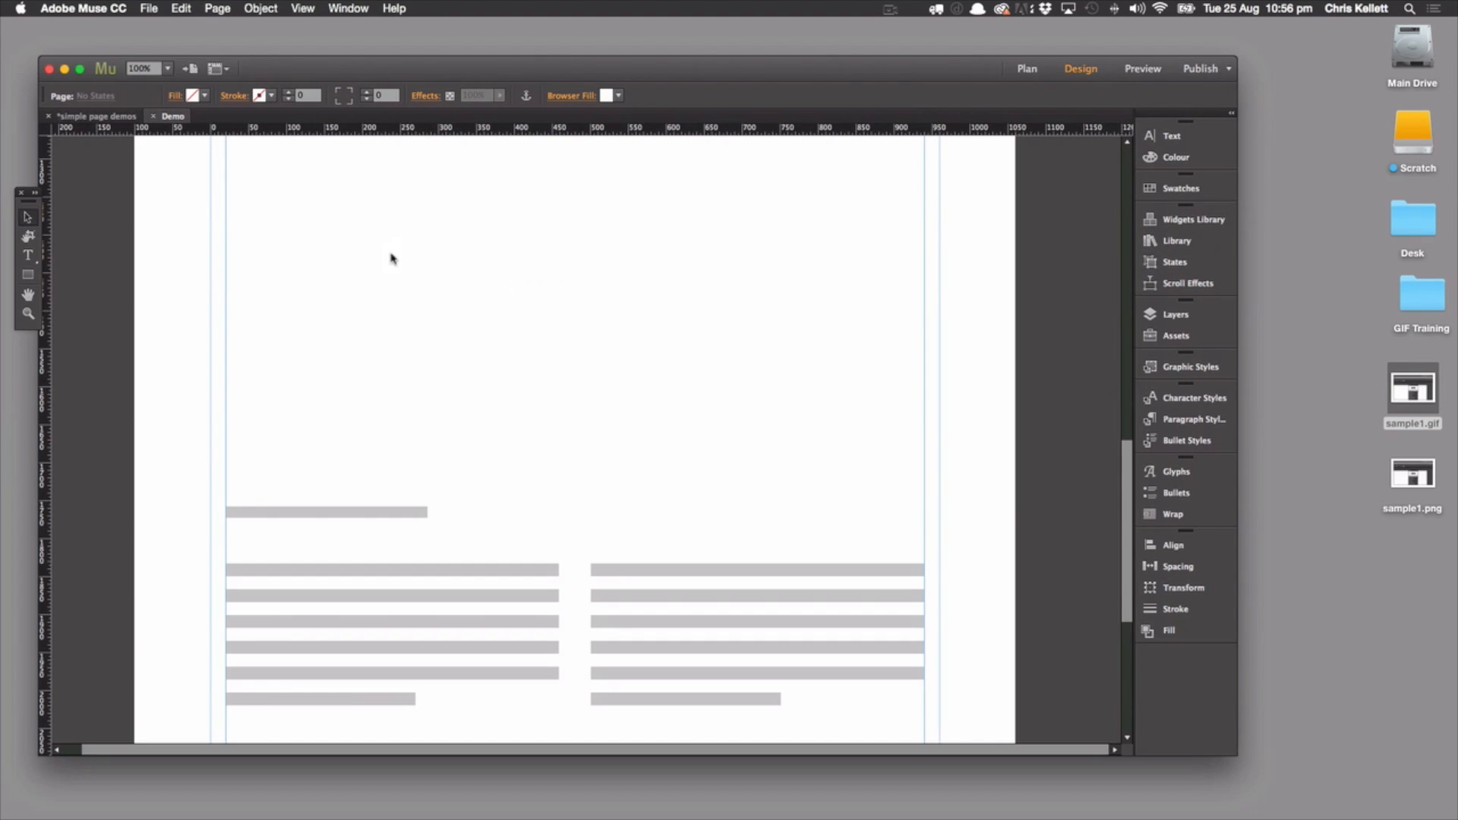
{"action": "left_click", "coordinate": [381, 249]}
{"action": "left_click_drag", "start_coordinate": [555, 329], "coordinate": [439, 203]}
{"action": "scroll", "coordinate": [193, 192], "scroll_direction": "up", "scroll_amount": 8}
{"action": "left_click_drag", "start_coordinate": [357, 425], "coordinate": [319, 332]}
Preview the page with the placed GIF, close the preview and delete the GIF image from the page
{"action": "left_click", "coordinate": [1143, 68]}
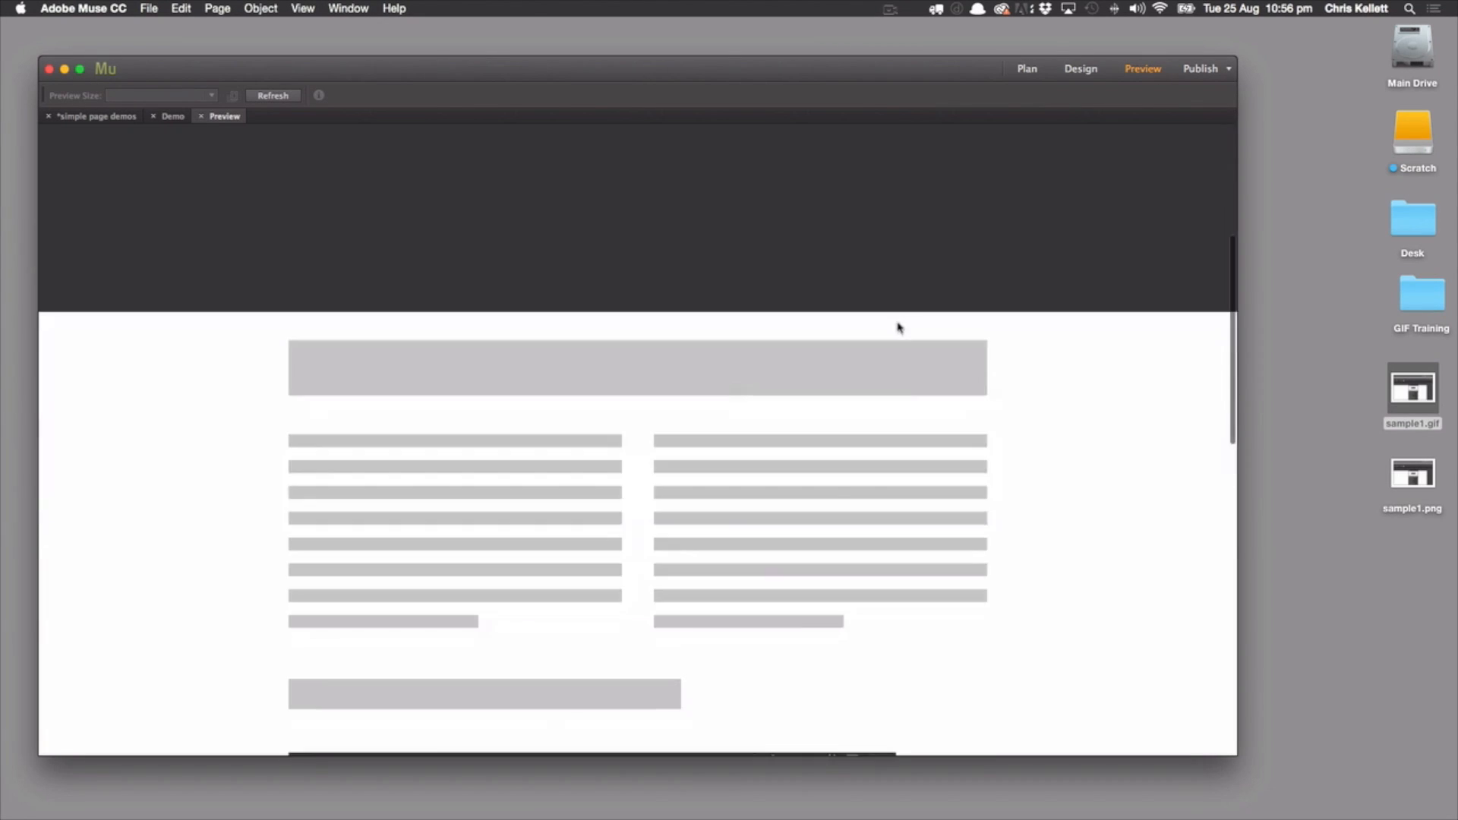
{"action": "scroll", "coordinate": [898, 328], "scroll_direction": "down", "scroll_amount": 8}
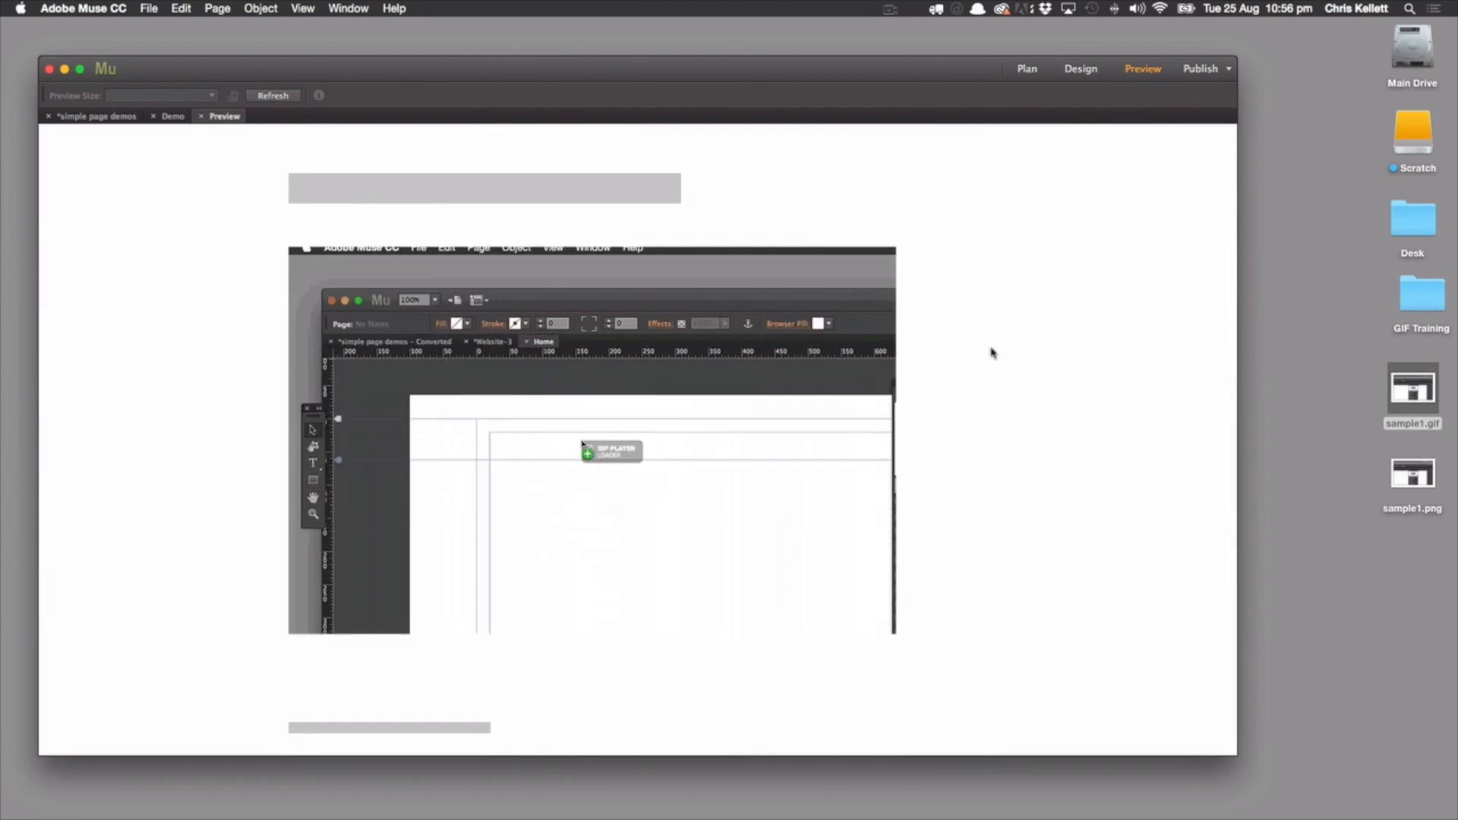
{"action": "left_click", "coordinate": [202, 116]}
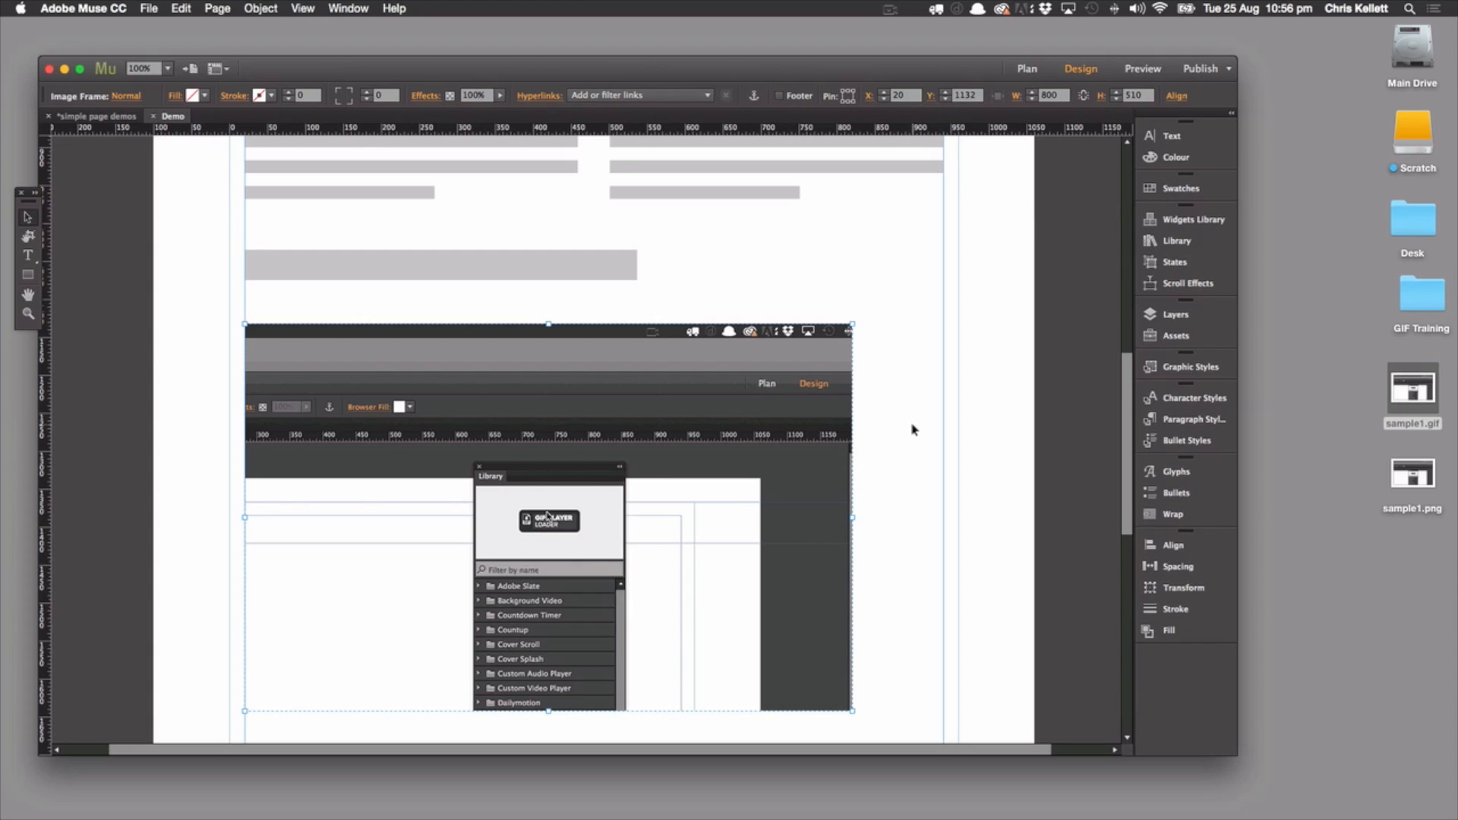
{"action": "key", "text": "Delete"}
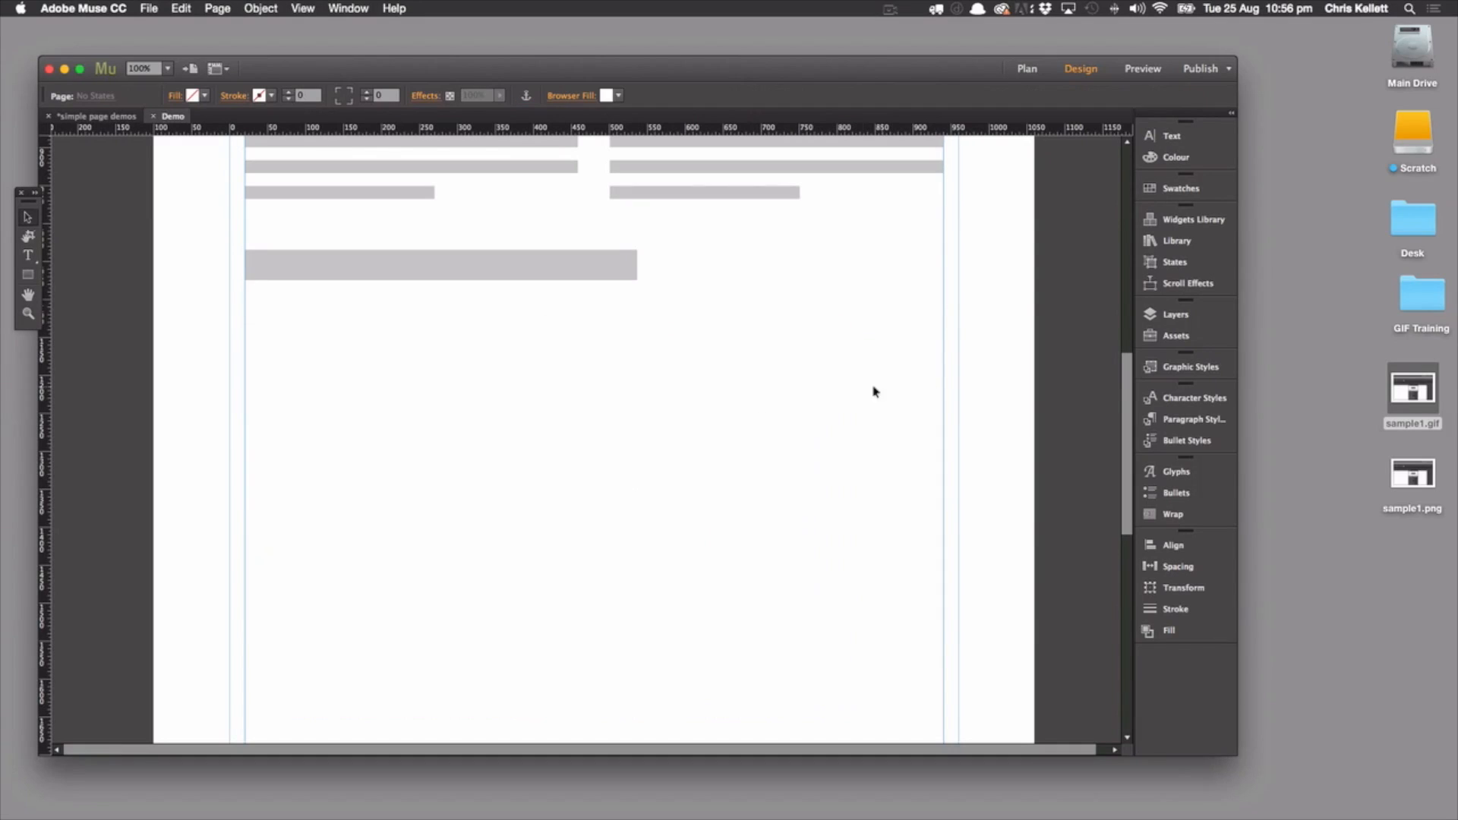
Add the GIF Script Loader library item just below the second grey heading block, at X 20, Y 1091
{"action": "left_click", "coordinate": [1155, 242]}
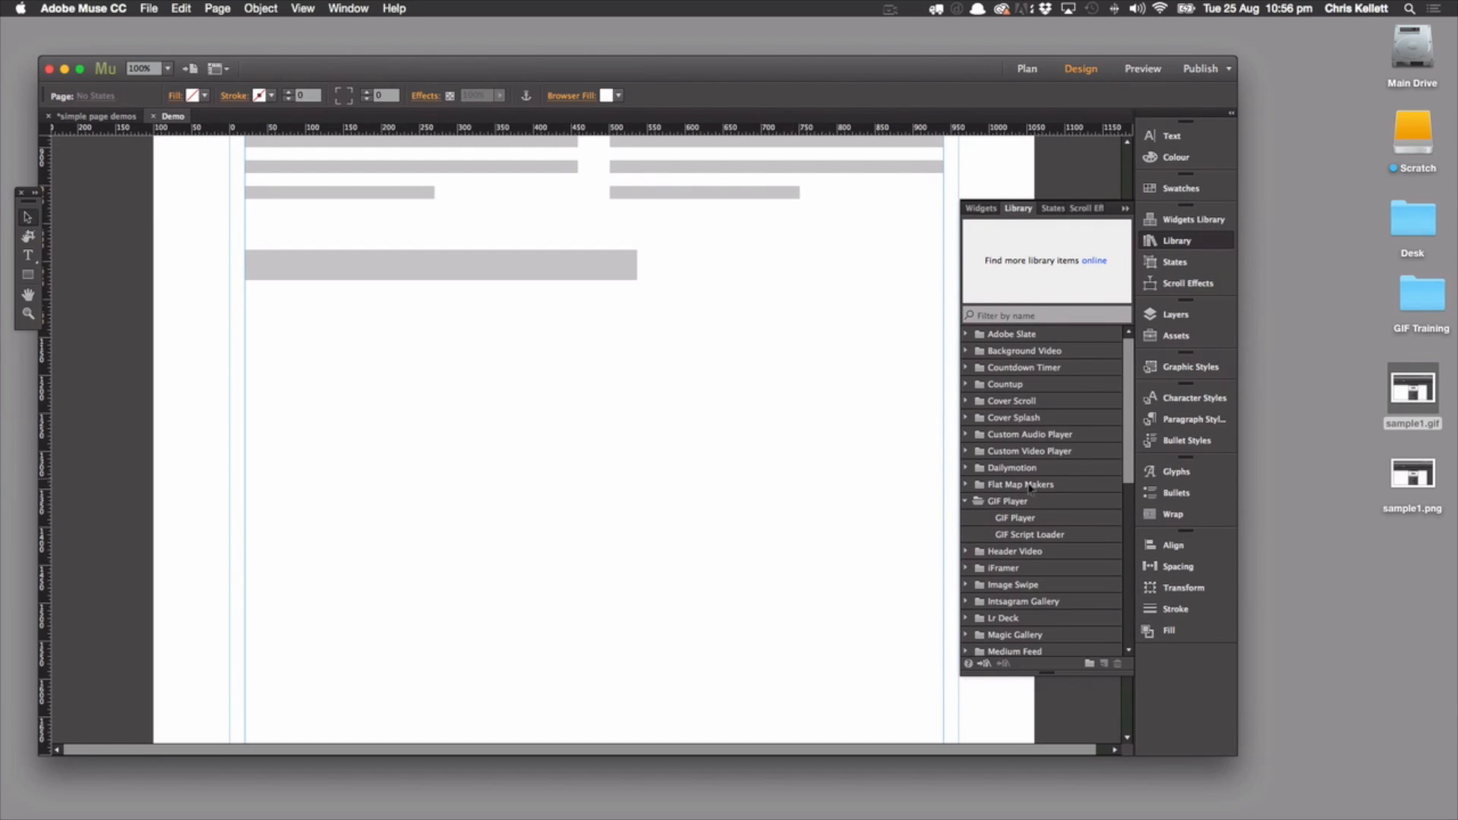
{"action": "left_click", "coordinate": [1025, 536]}
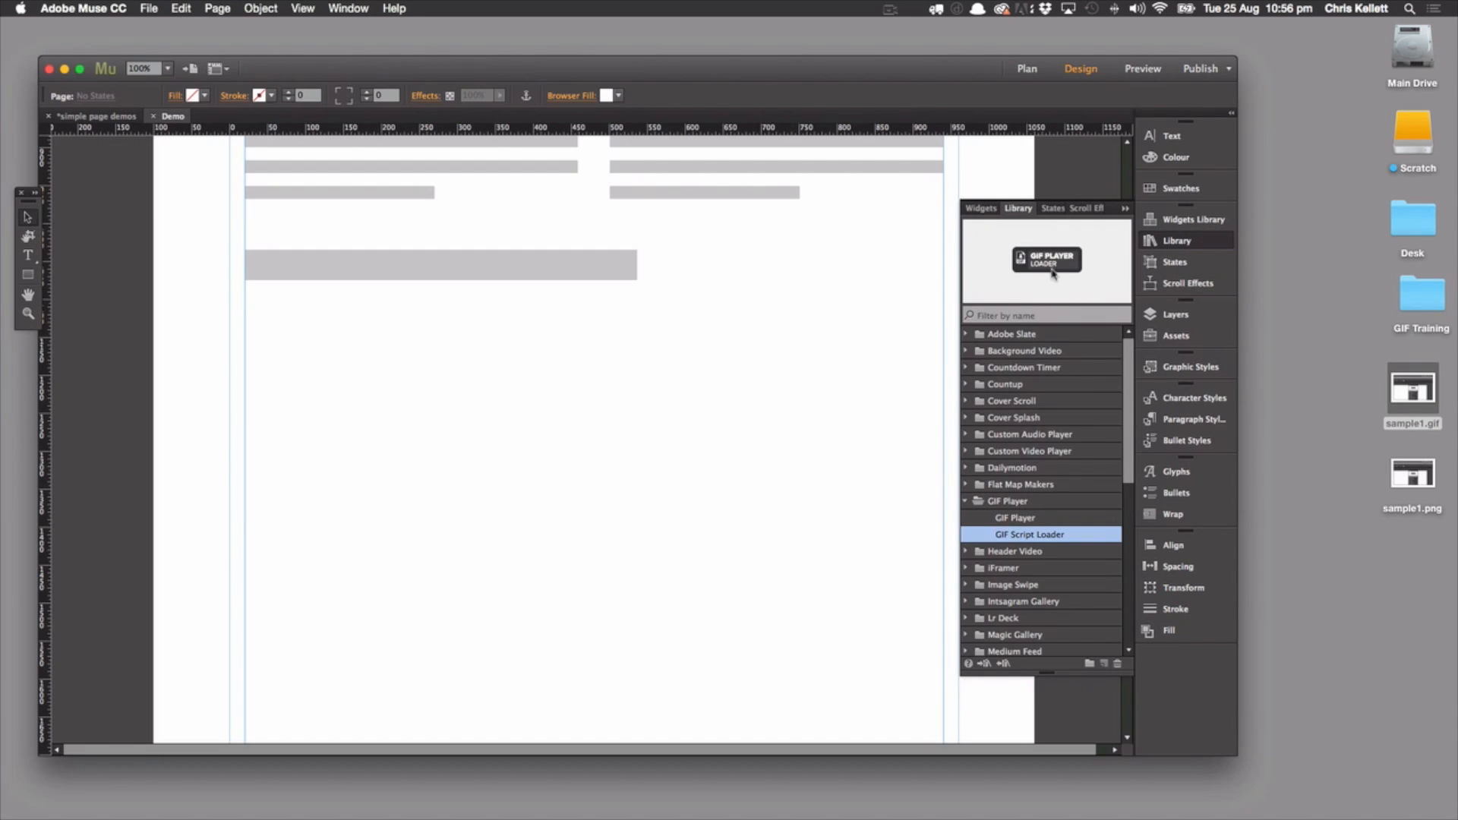
{"action": "left_click_drag", "start_coordinate": [991, 268], "coordinate": [300, 306]}
{"action": "left_click", "coordinate": [391, 383]}
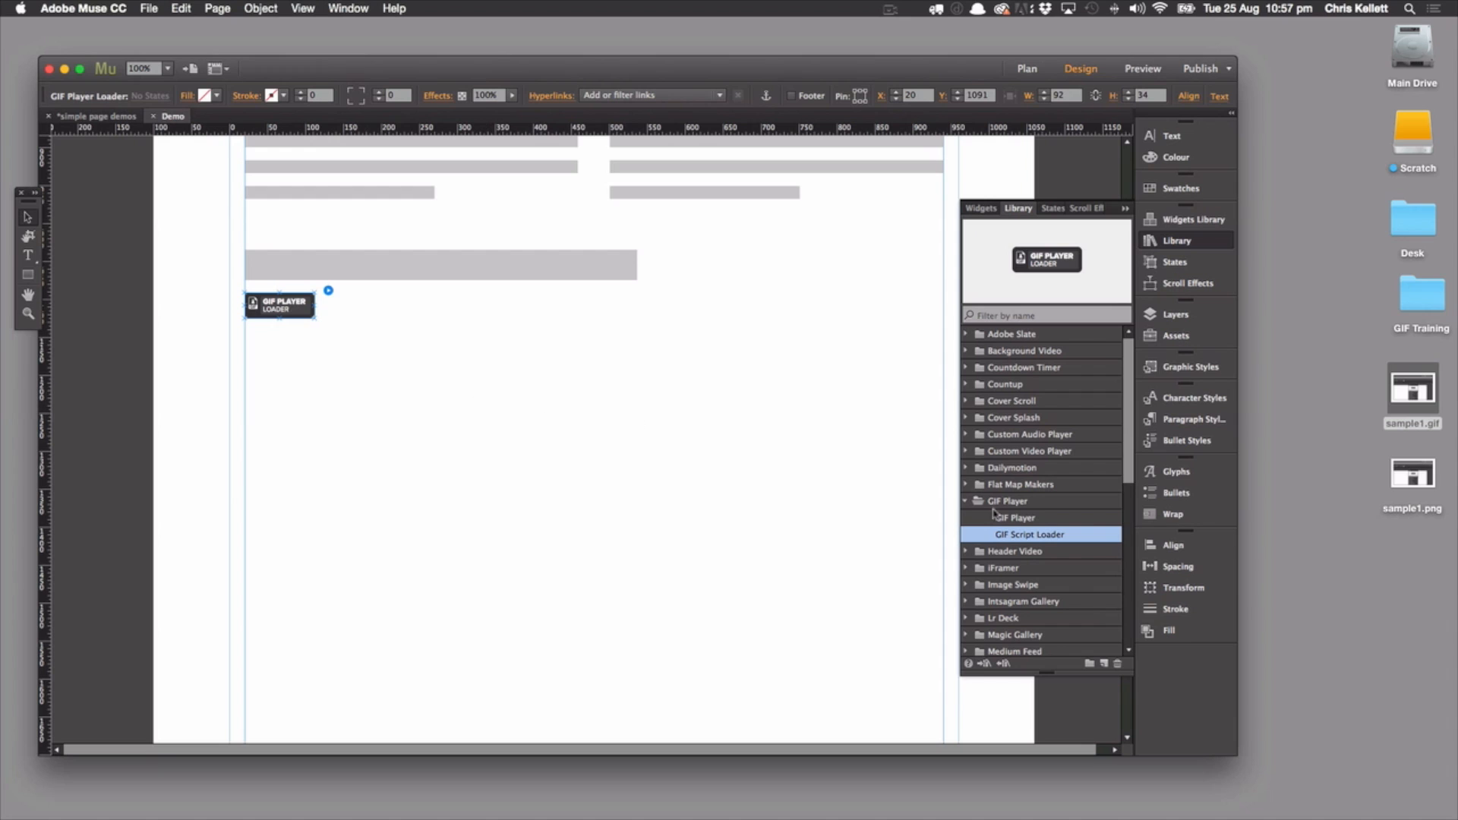
Add the GIF Player library item below the loader at X 20, Y 1145 and resize it to 800 by 467 pixels
{"action": "left_click", "coordinate": [1017, 517]}
{"action": "left_click_drag", "start_coordinate": [573, 372], "coordinate": [285, 375]}
{"action": "left_click_drag", "start_coordinate": [332, 425], "coordinate": [834, 676]}
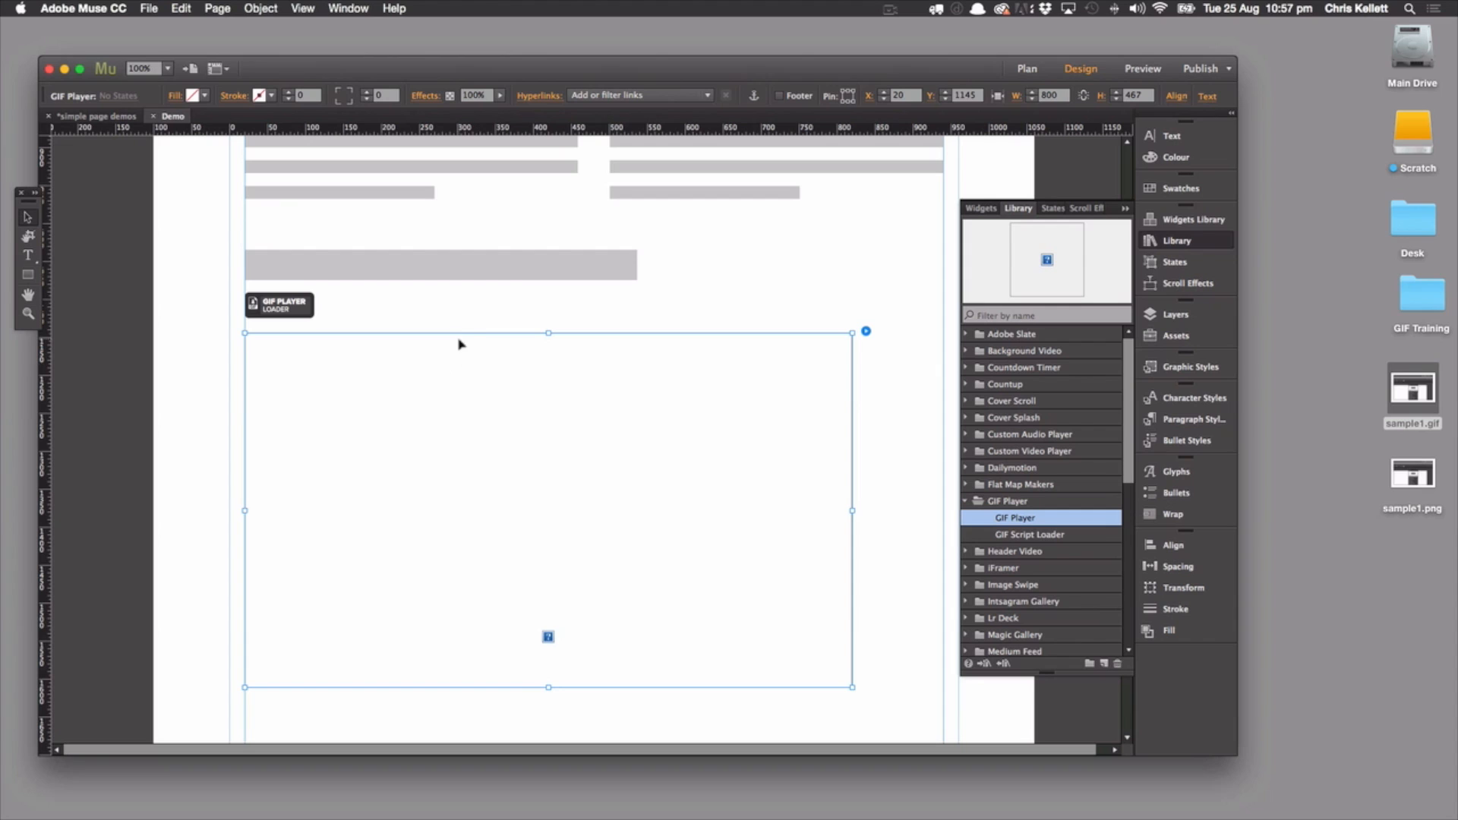
Open the GIF Player widget's options and review the available Play on triggers, keeping Click (Default)
{"action": "scroll", "coordinate": [453, 323], "scroll_direction": "down", "scroll_amount": 1}
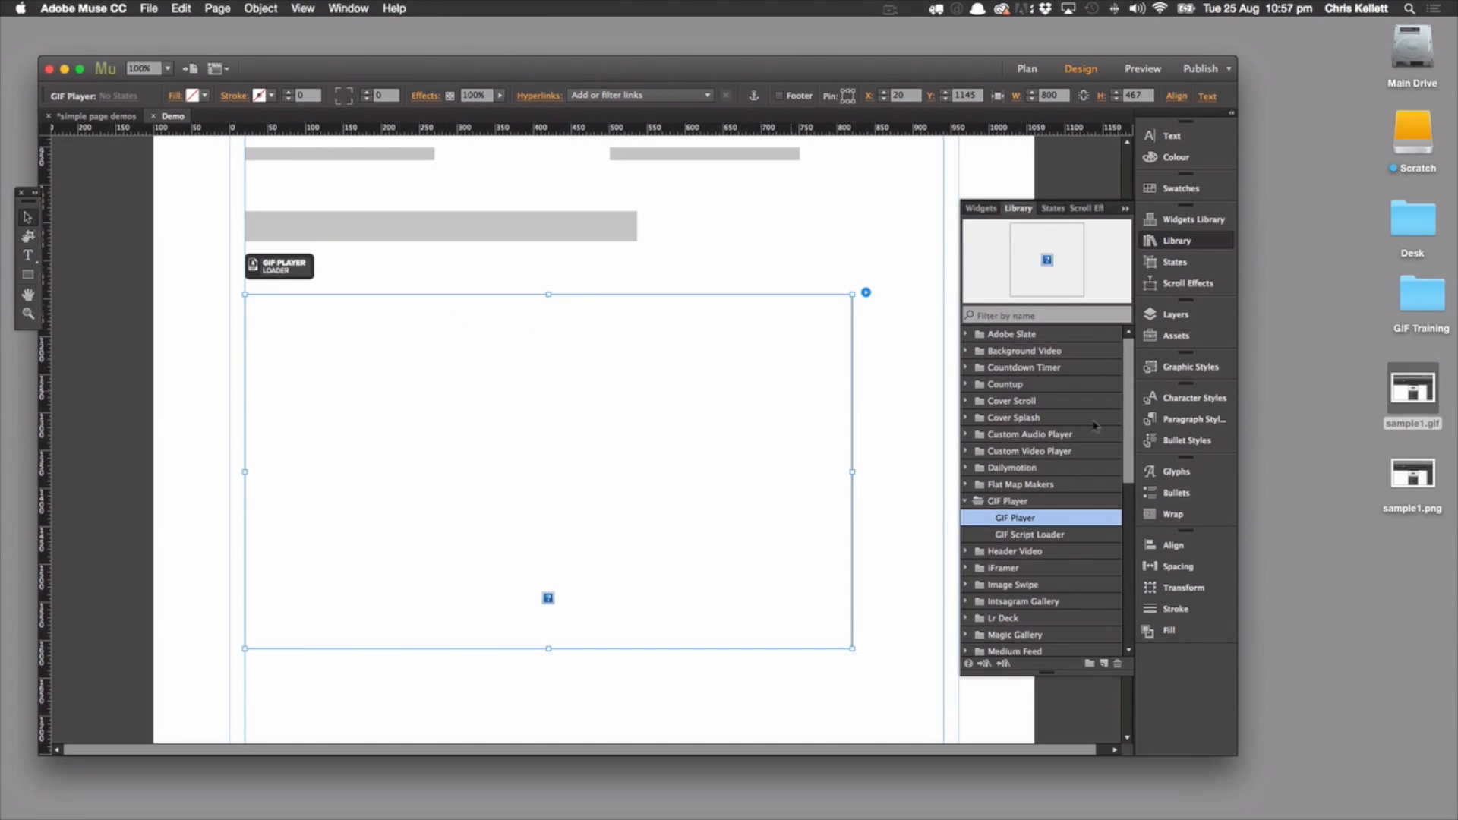
{"action": "left_click", "coordinate": [865, 292]}
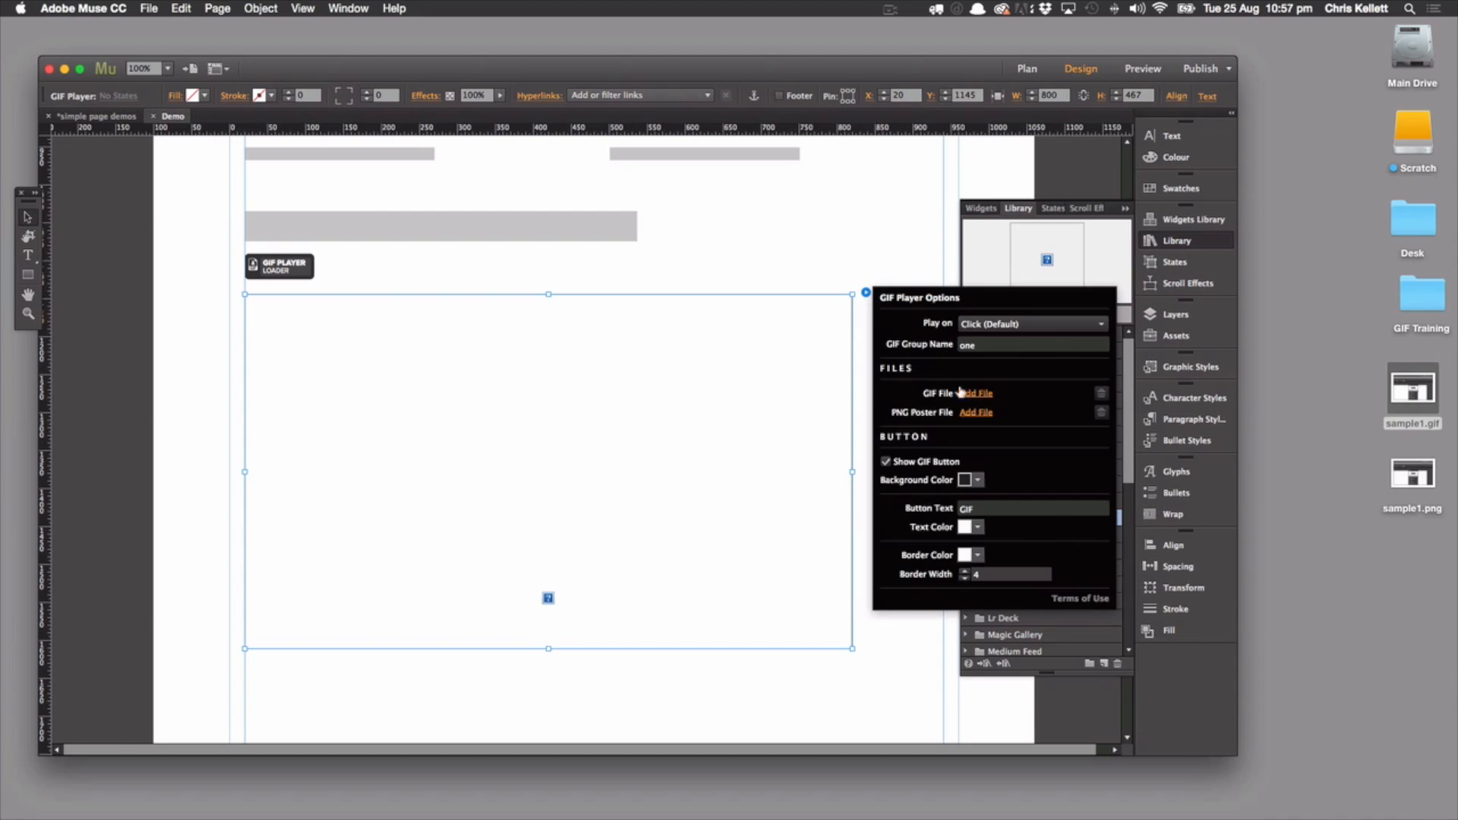
{"action": "left_click", "coordinate": [991, 325]}
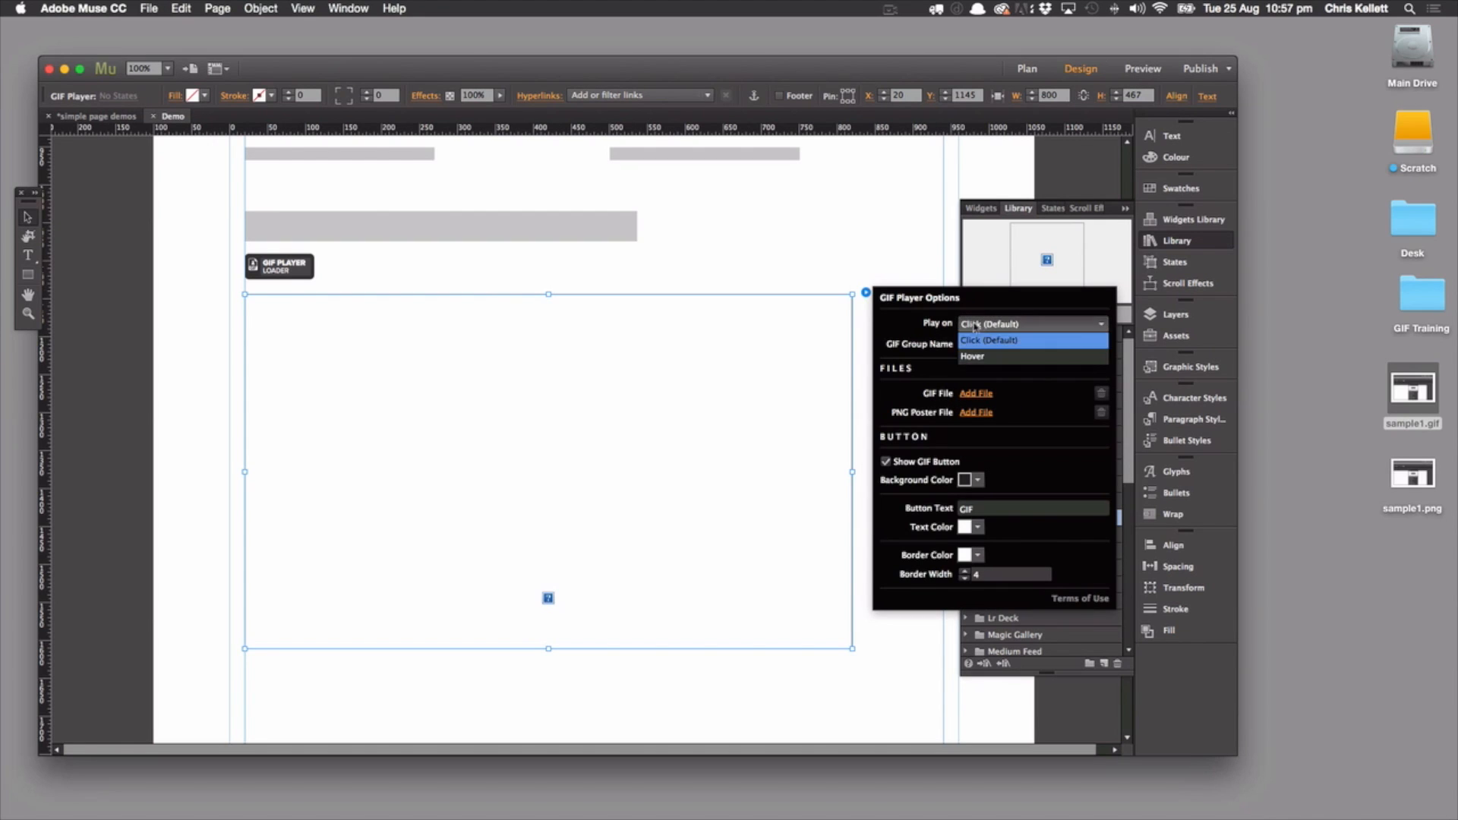
{"action": "left_click", "coordinate": [919, 334]}
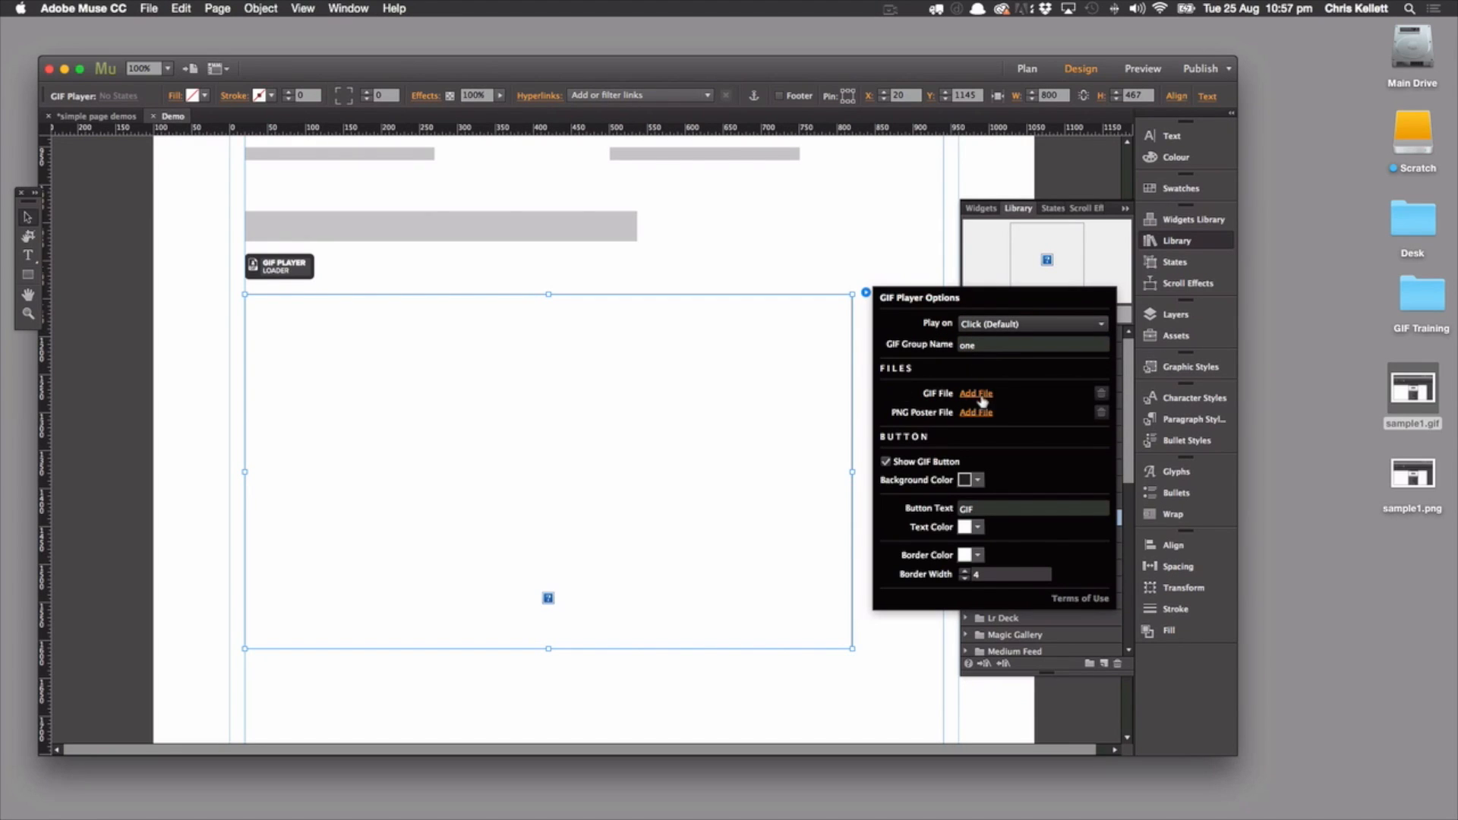
Assign sample1.gif as the GIF Player's GIF file and sample1.png as its PNG poster file
{"action": "left_click", "coordinate": [978, 396]}
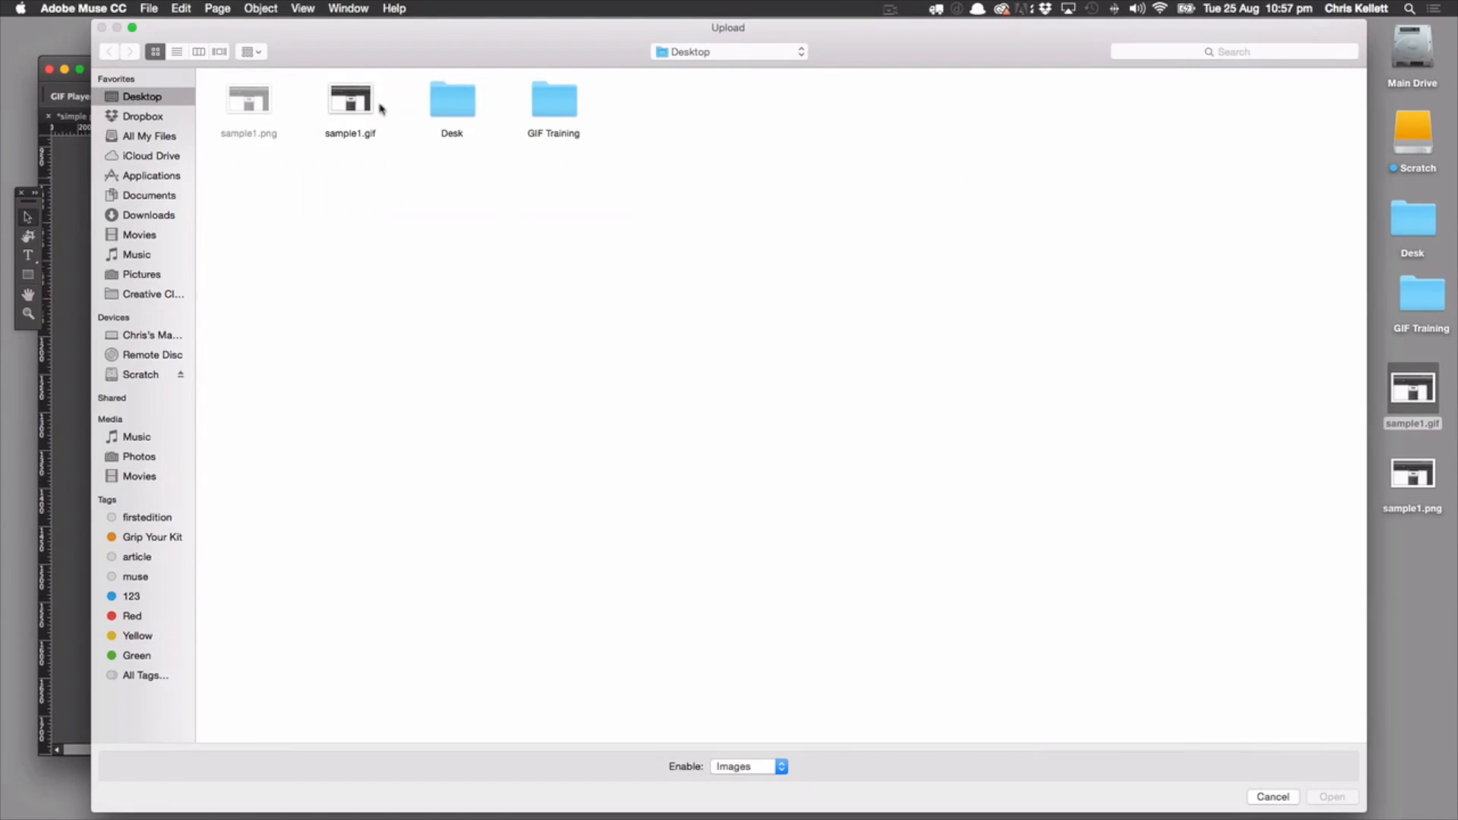
{"action": "left_click", "coordinate": [351, 106]}
{"action": "left_click", "coordinate": [1331, 796]}
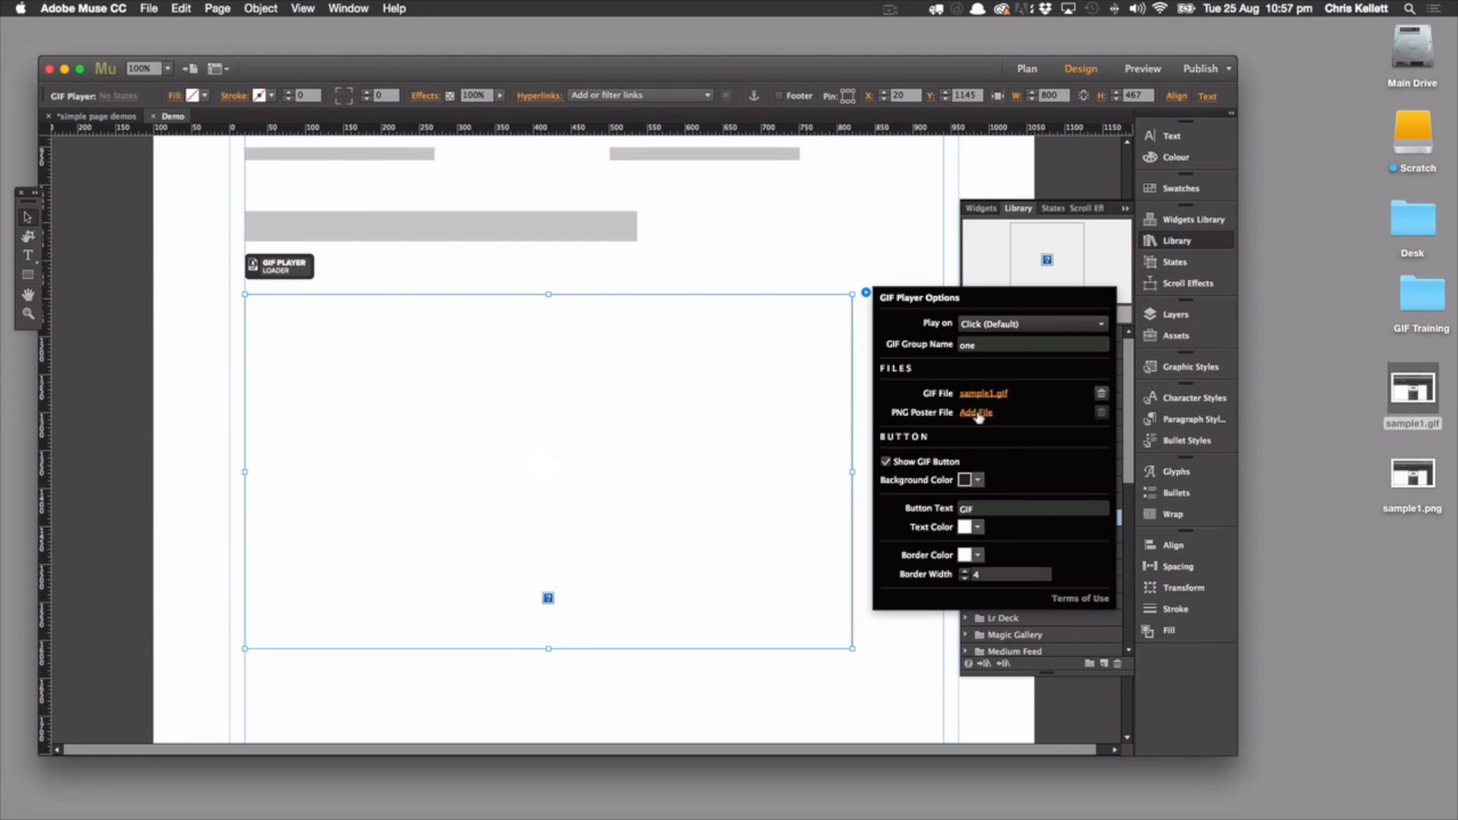
{"action": "left_click", "coordinate": [979, 412]}
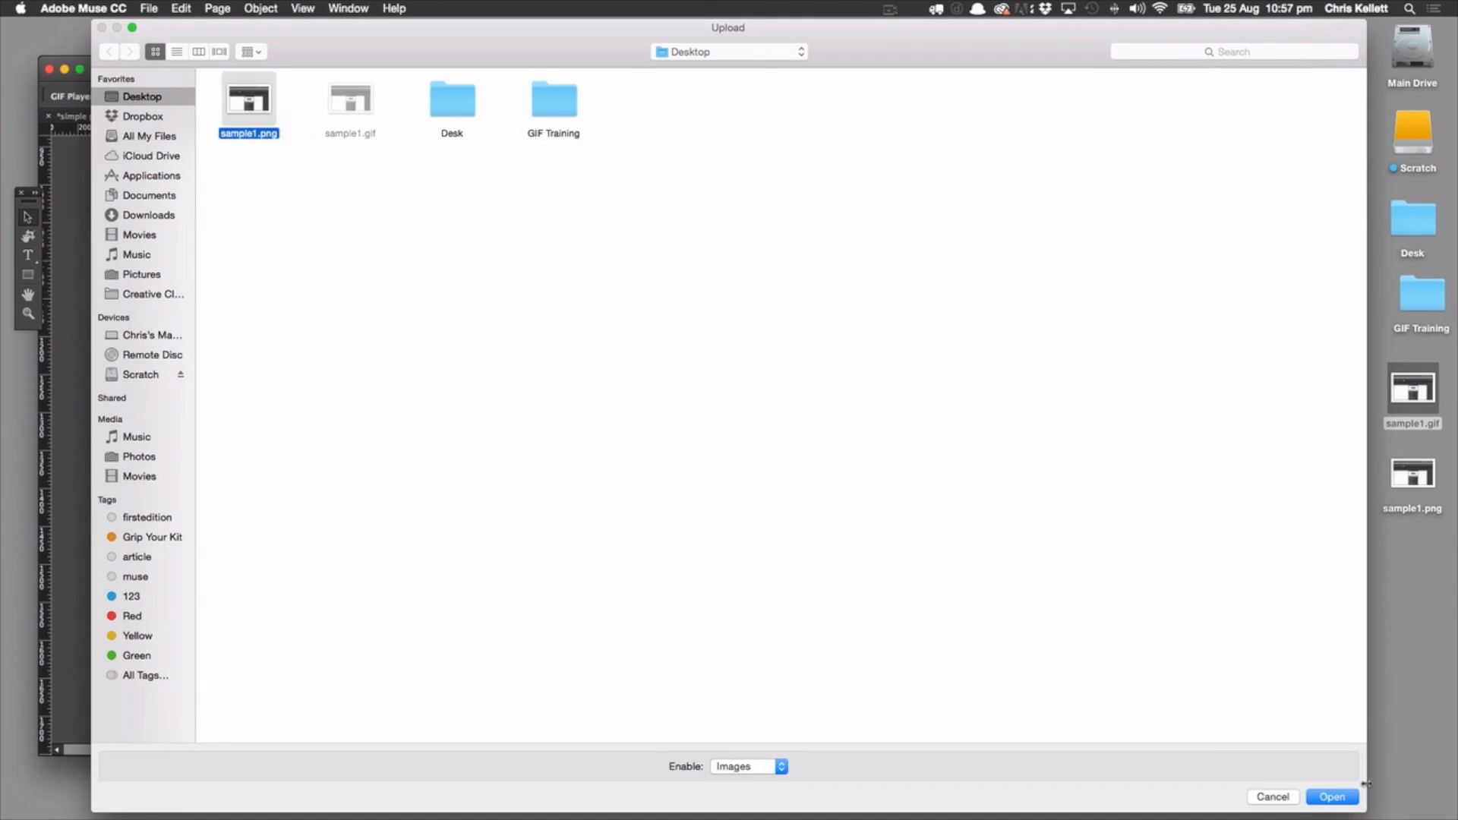
{"action": "left_click", "coordinate": [1331, 795]}
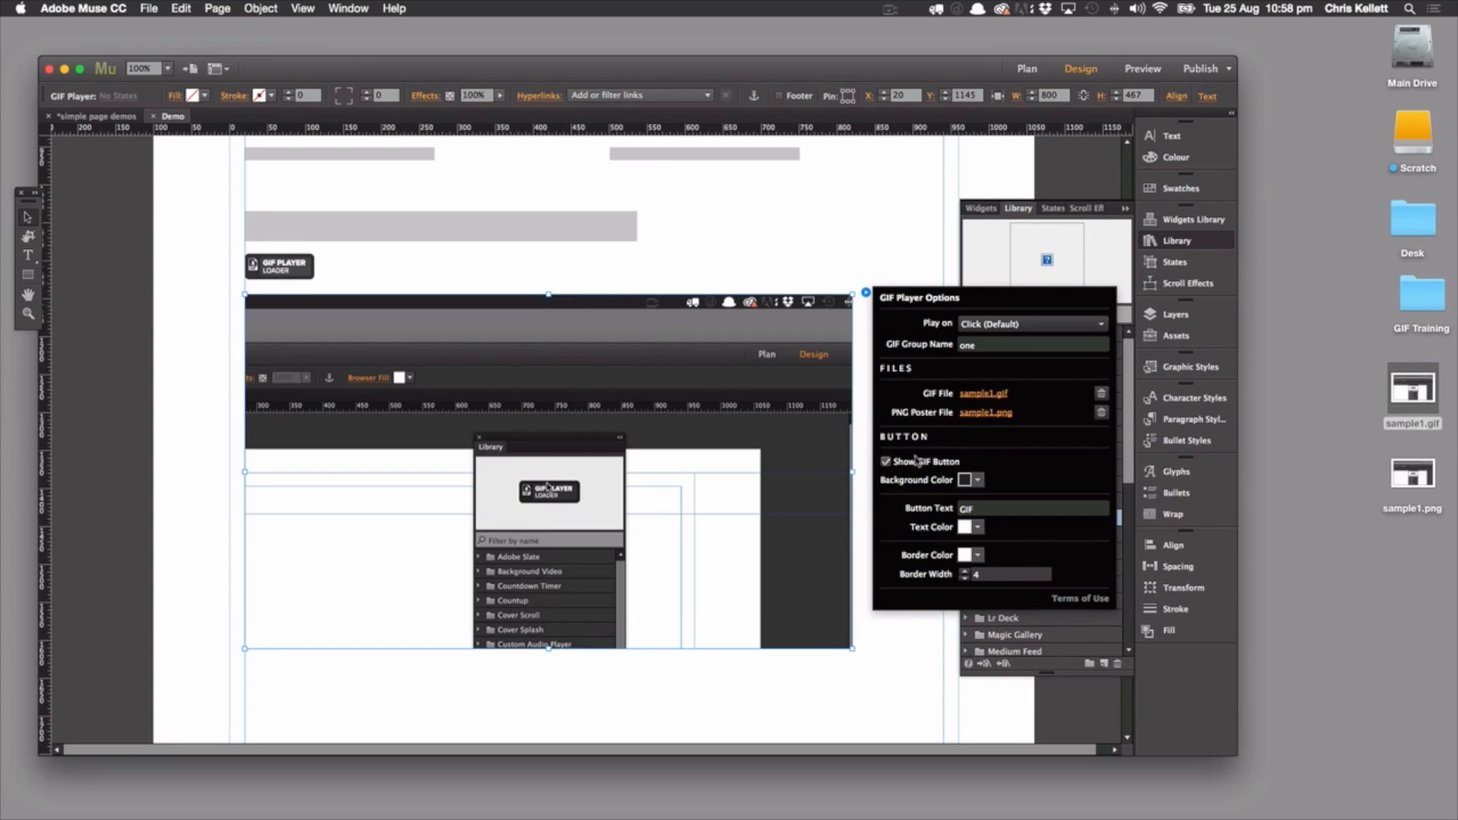
{"action": "left_click", "coordinate": [739, 225]}
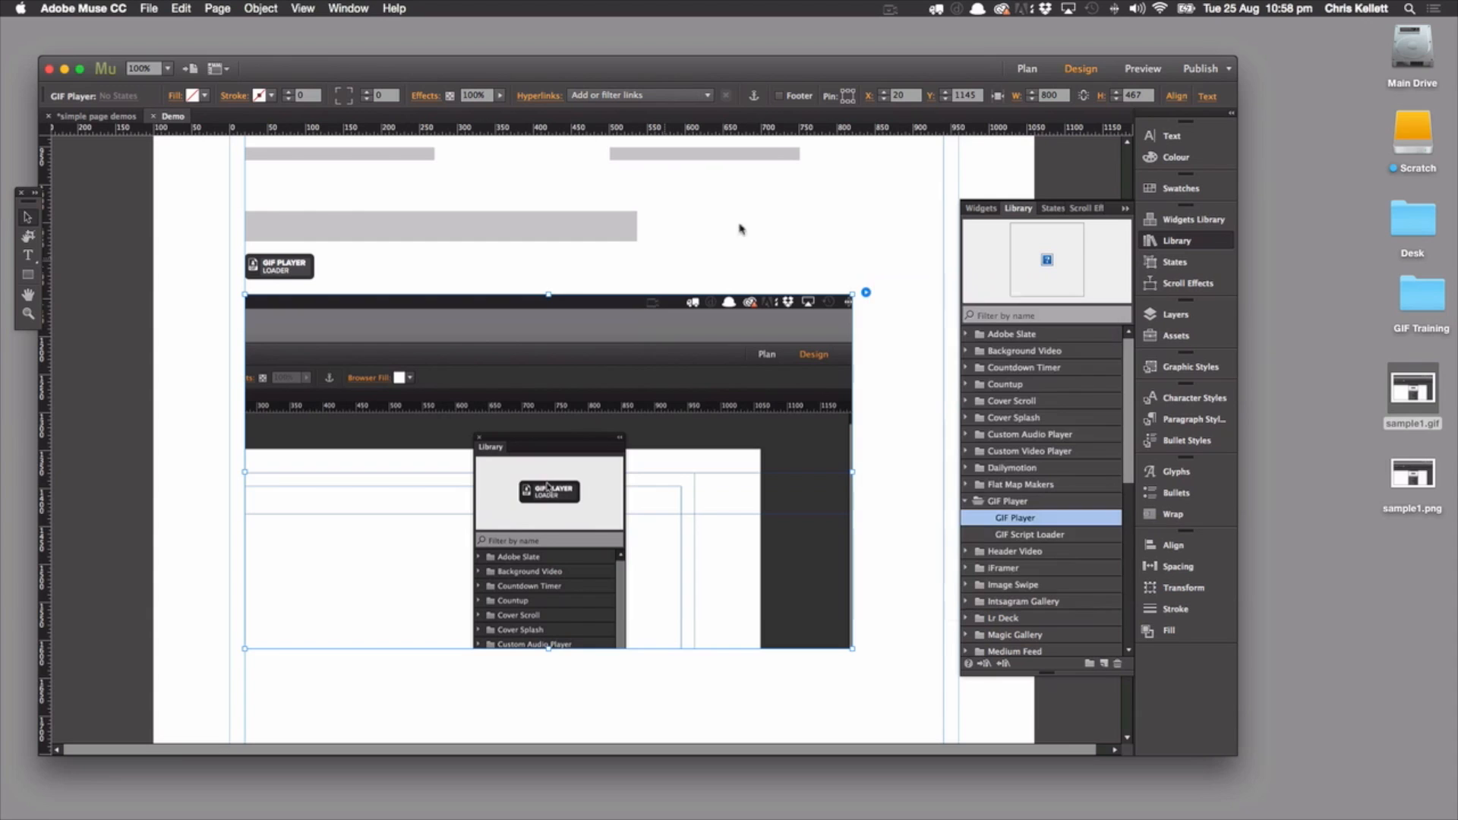
Preview the page, play the GIF with its GIF button, and close the preview
{"action": "left_click", "coordinate": [1142, 69]}
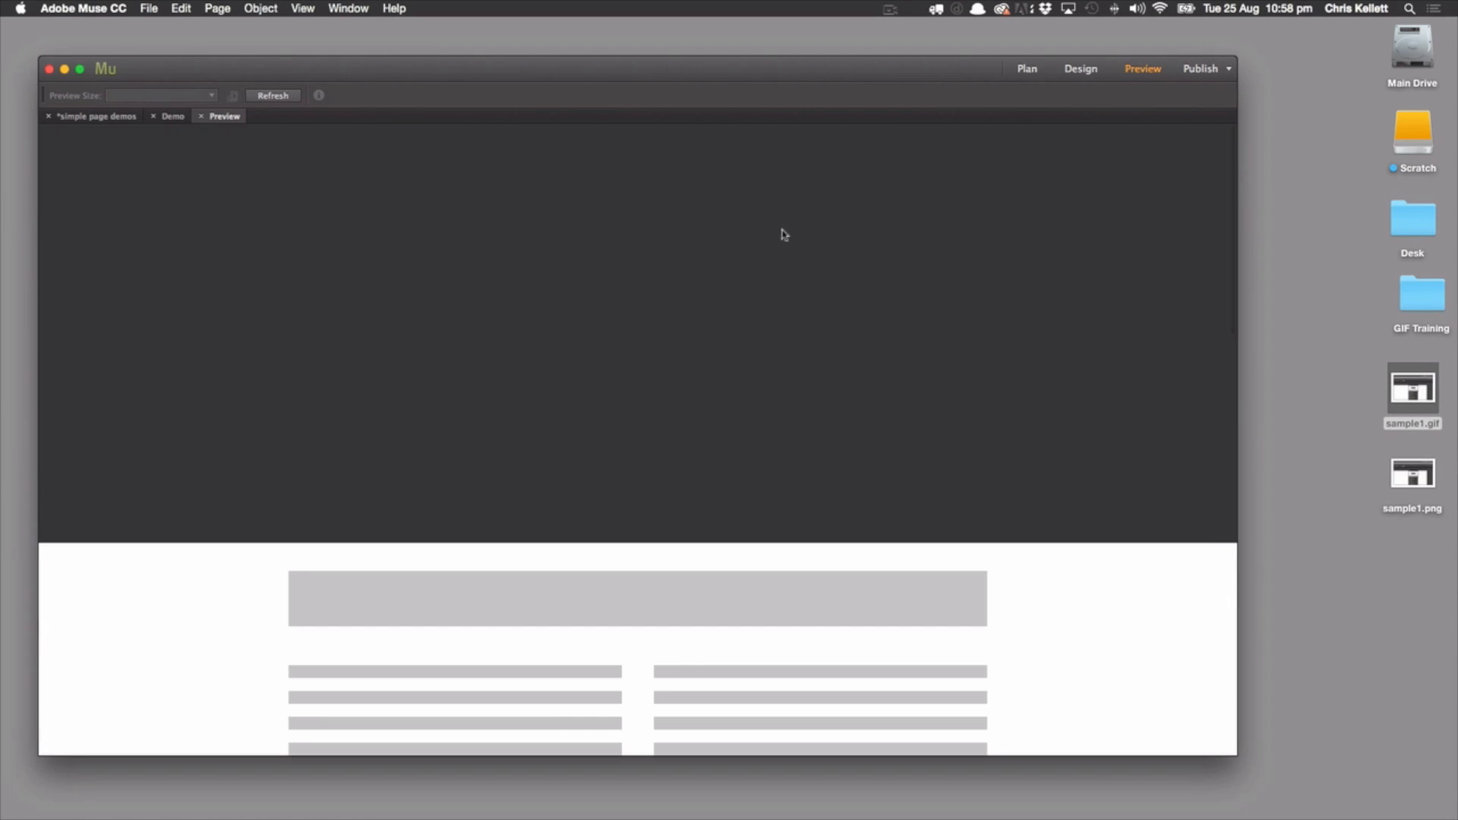
{"action": "scroll", "coordinate": [822, 311], "scroll_direction": "down", "scroll_amount": 10}
{"action": "scroll", "coordinate": [822, 310], "scroll_direction": "down", "scroll_amount": 5}
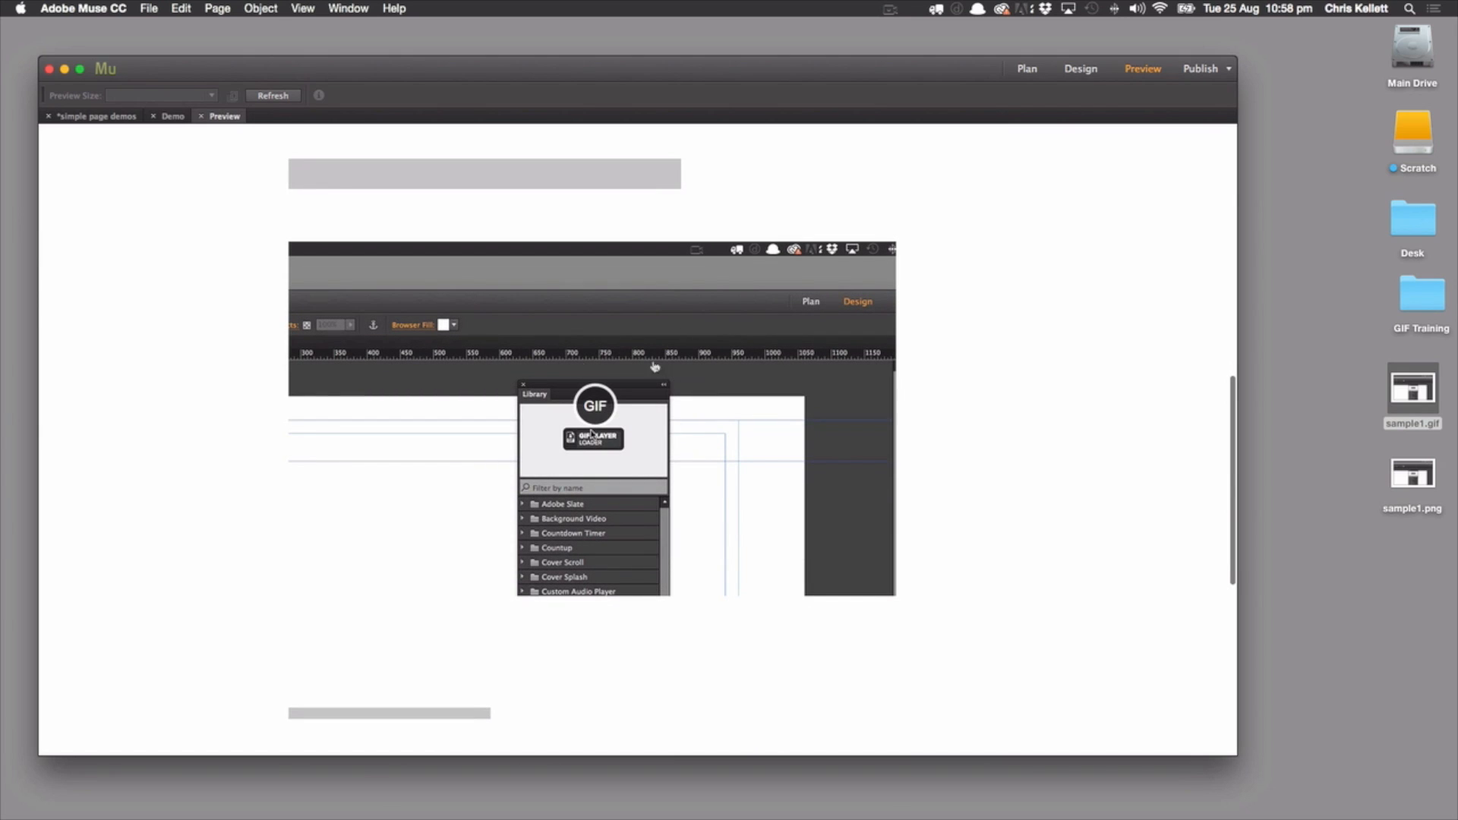
{"action": "left_click", "coordinate": [595, 410]}
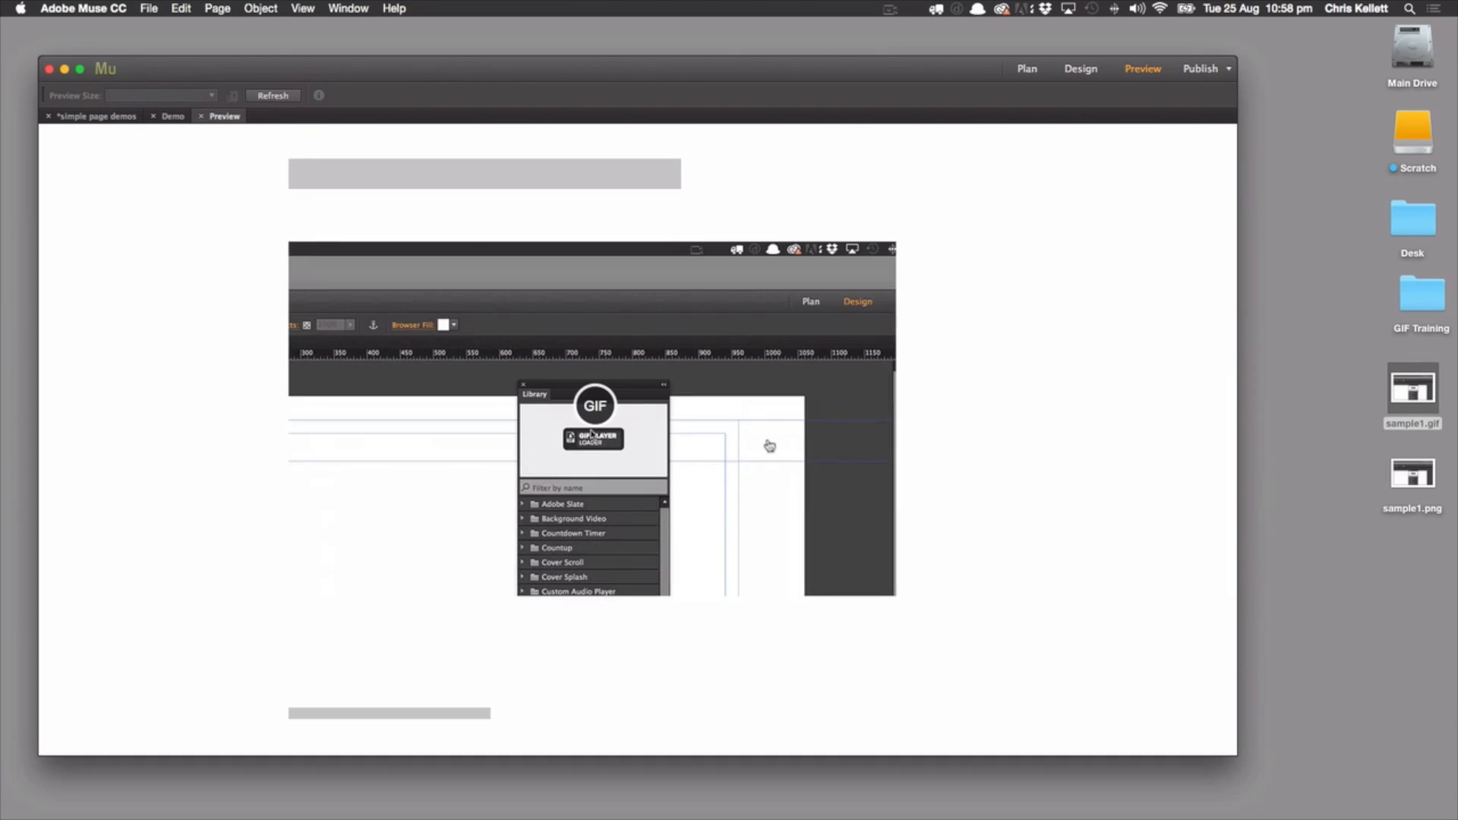
{"action": "left_click", "coordinate": [201, 116]}
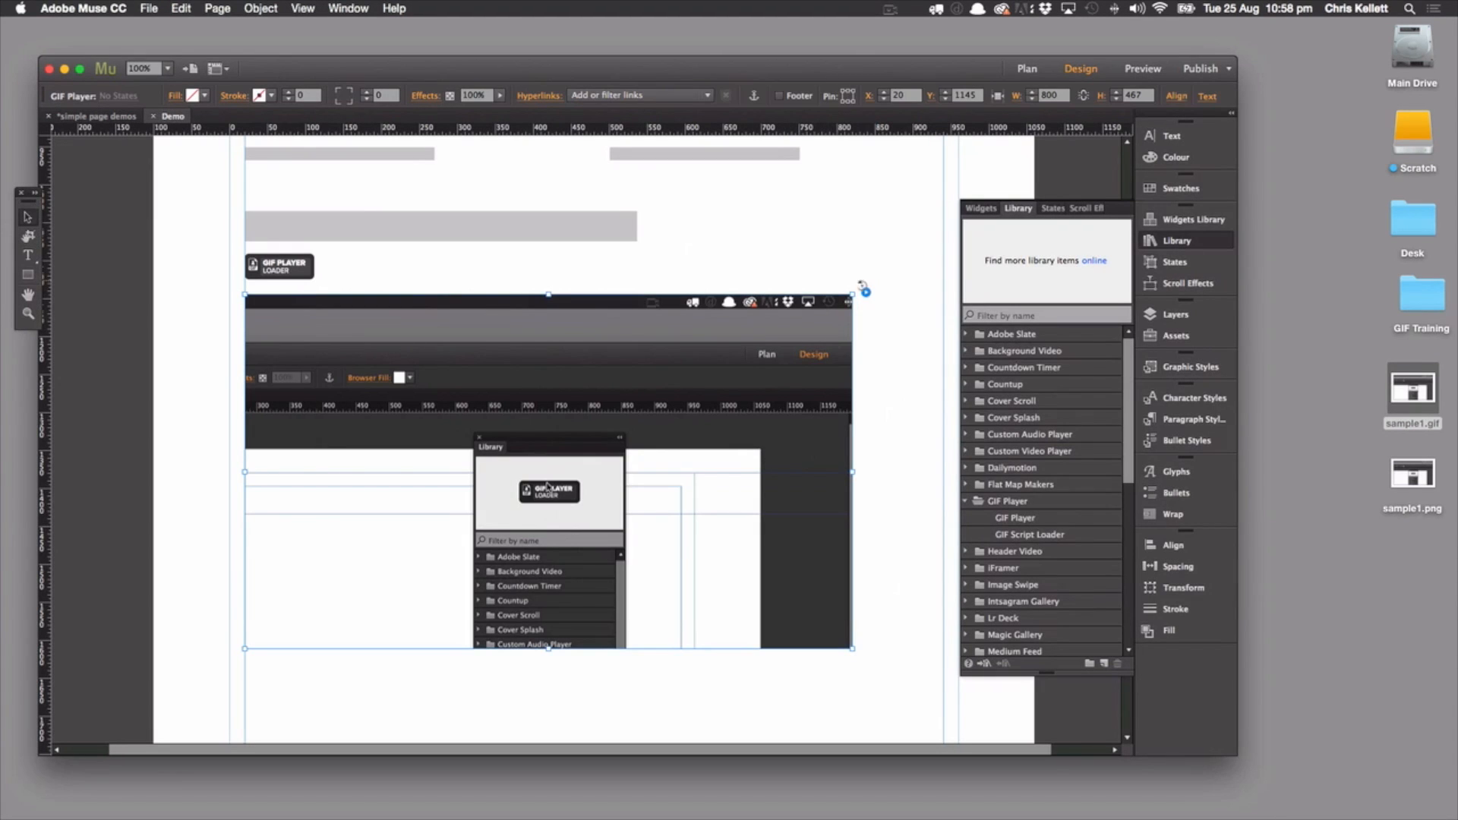
Set the GIF Player's Play on trigger to Hover
{"action": "left_click", "coordinate": [865, 290]}
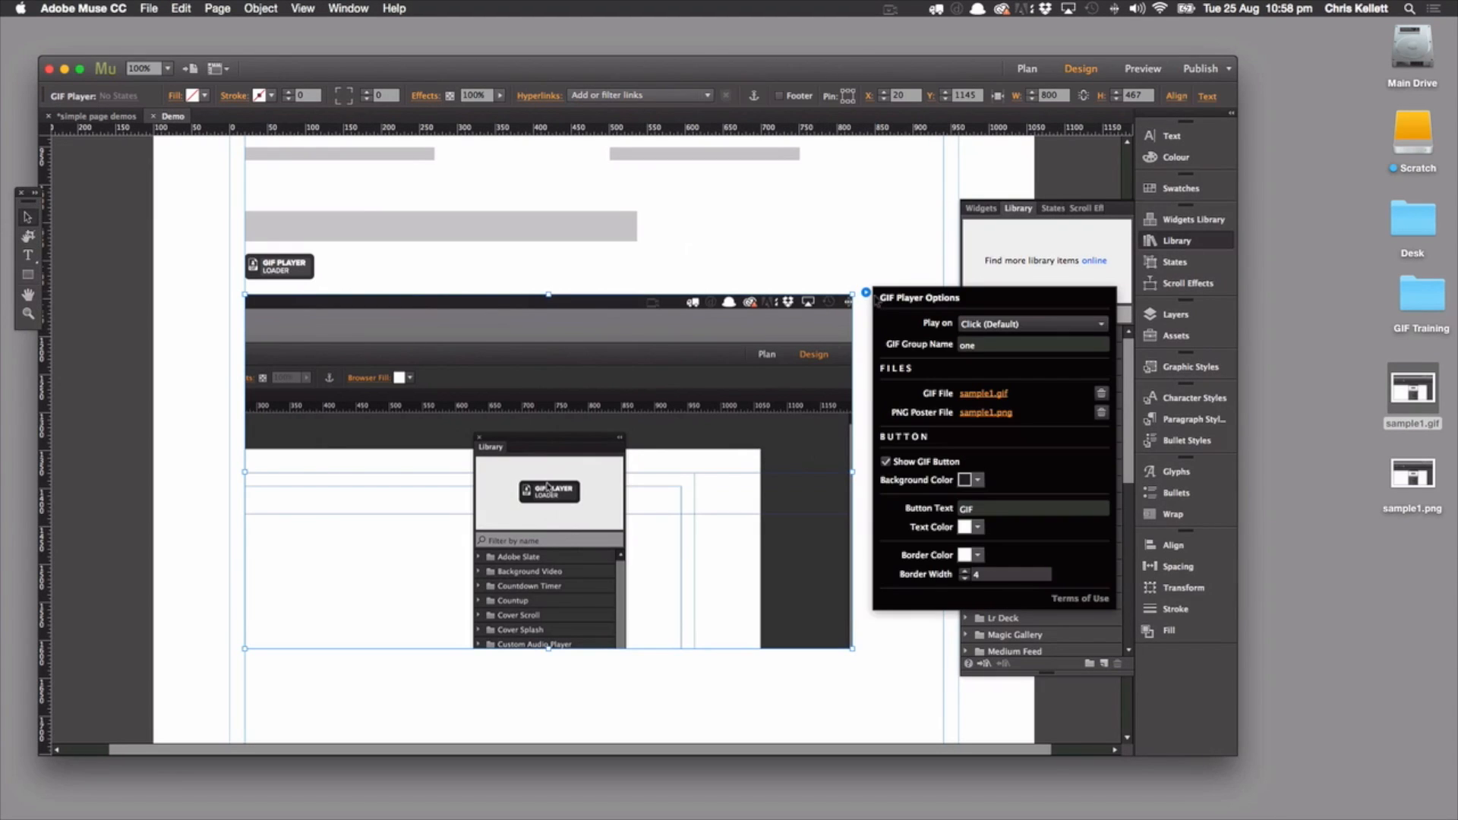
{"action": "left_click", "coordinate": [1009, 324]}
{"action": "left_click", "coordinate": [996, 357]}
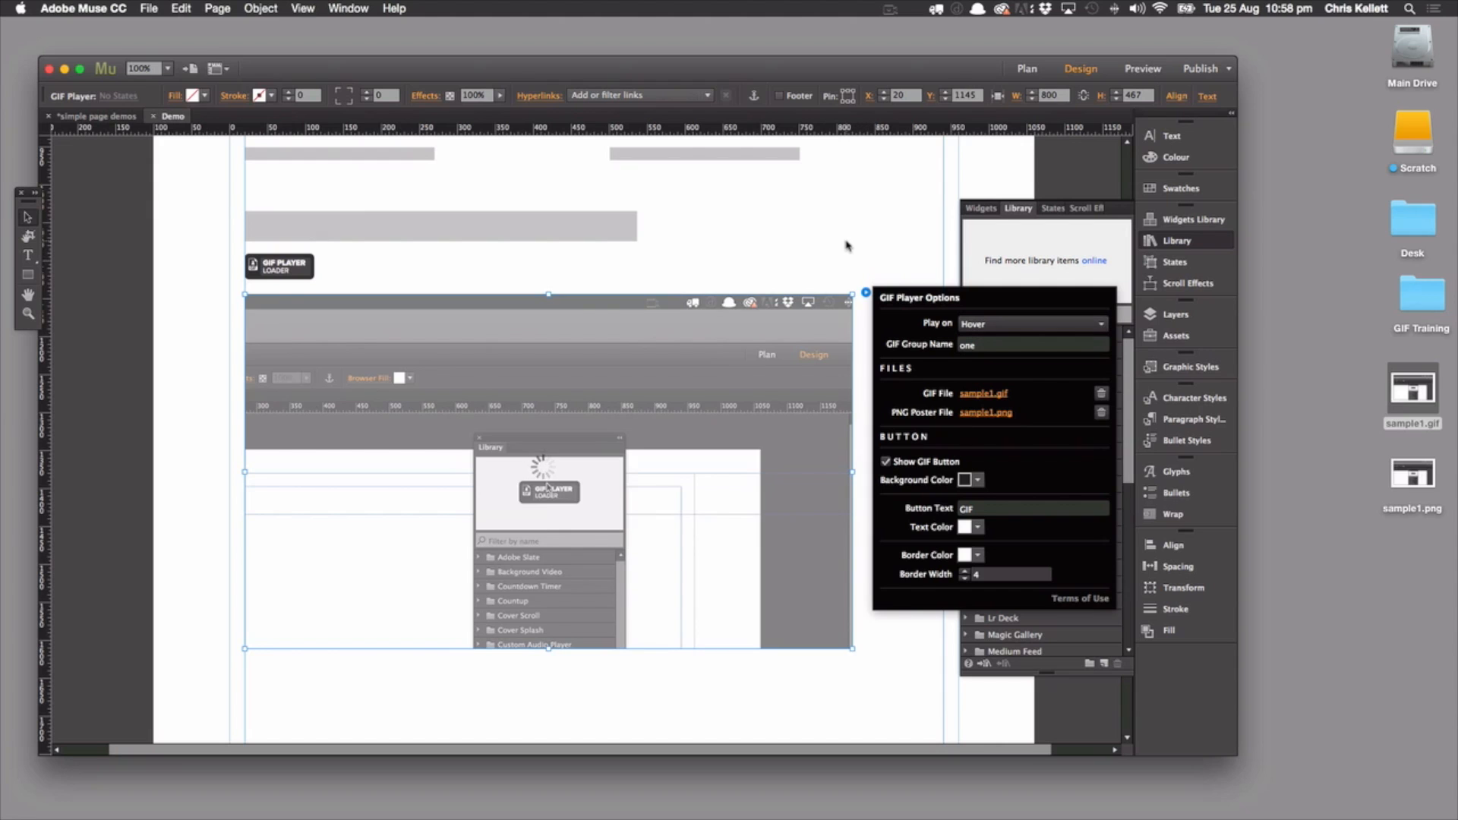
{"action": "left_click", "coordinate": [989, 165]}
Preview the page to test playing the GIF on hover, and close the preview
{"action": "left_click", "coordinate": [1141, 69]}
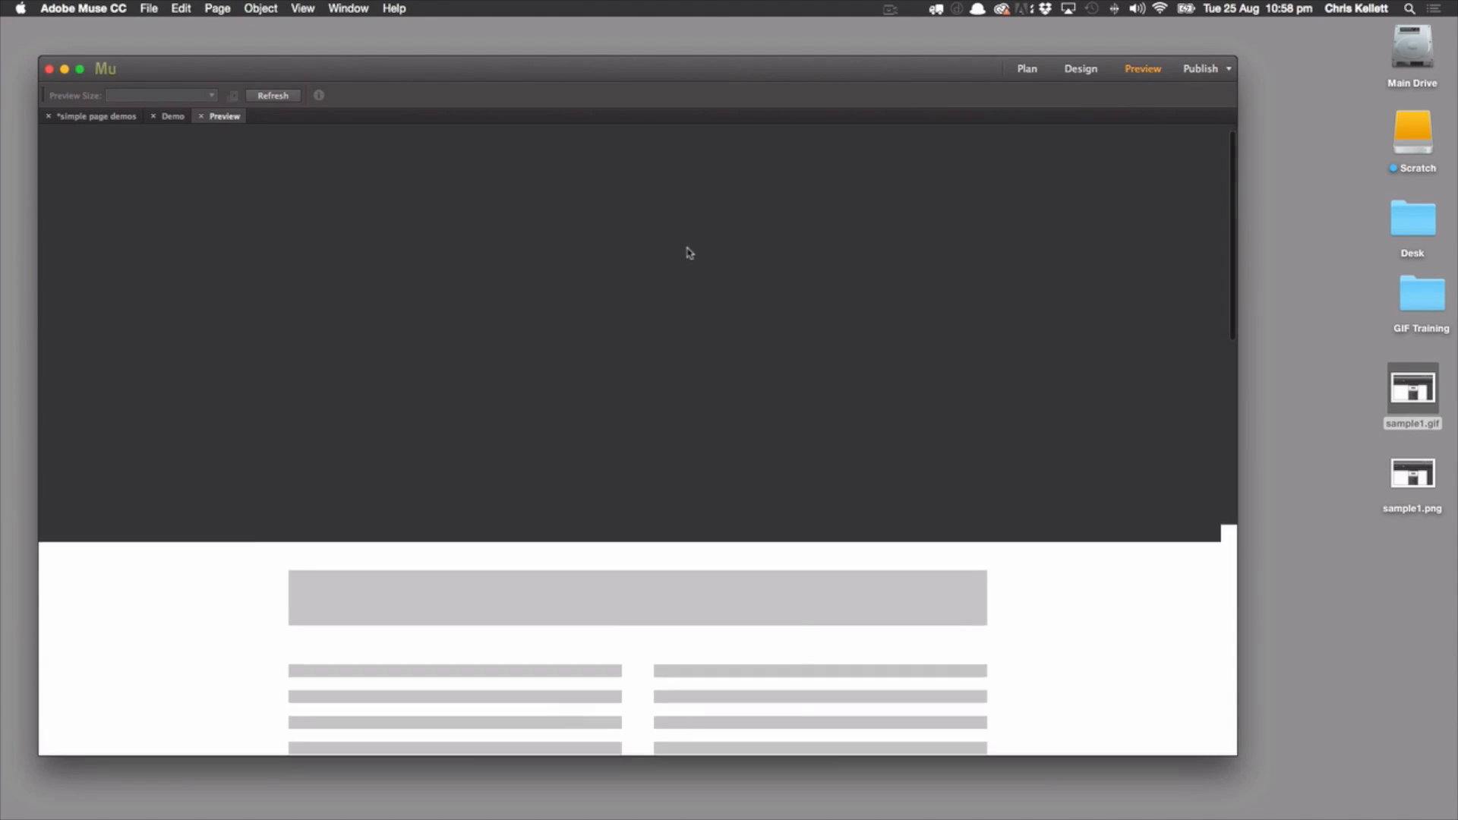
{"action": "scroll", "coordinate": [688, 252], "scroll_direction": "down", "scroll_amount": 10}
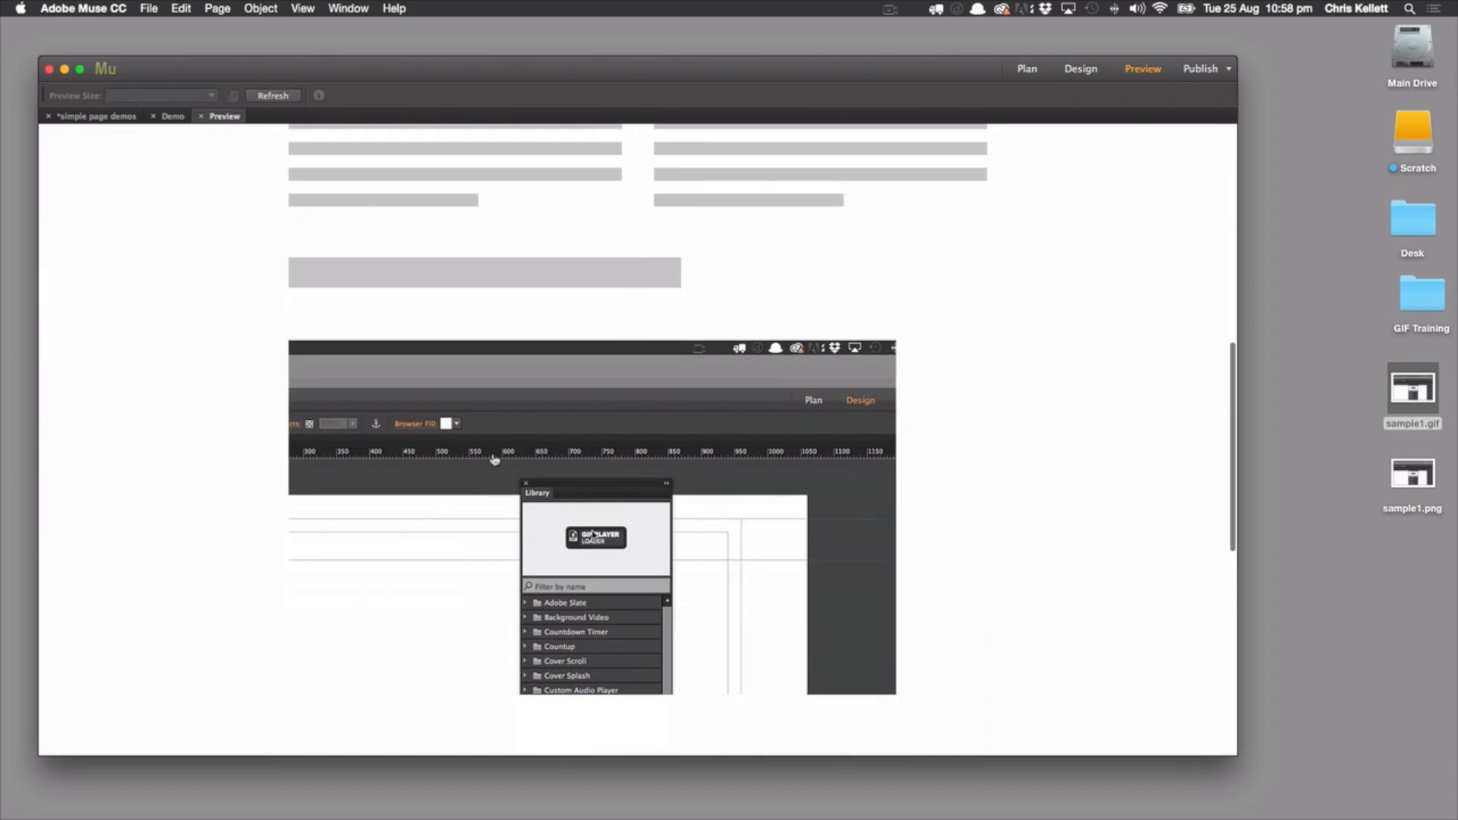
{"action": "left_click", "coordinate": [200, 116]}
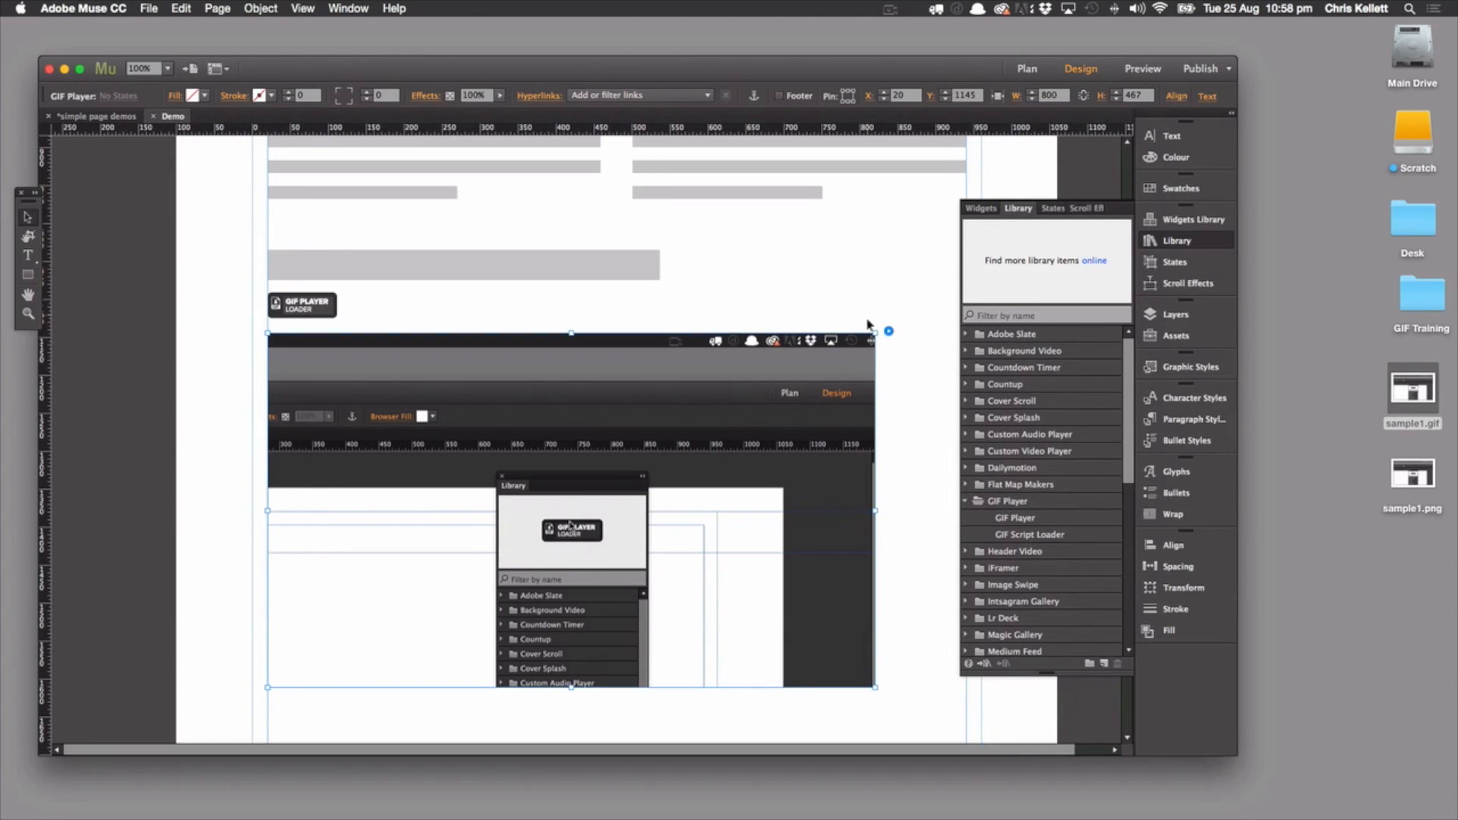
Turn off Show GIF Button in the GIF Player options and set the Play on trigger to Click (Default)
{"action": "left_click", "coordinate": [888, 331]}
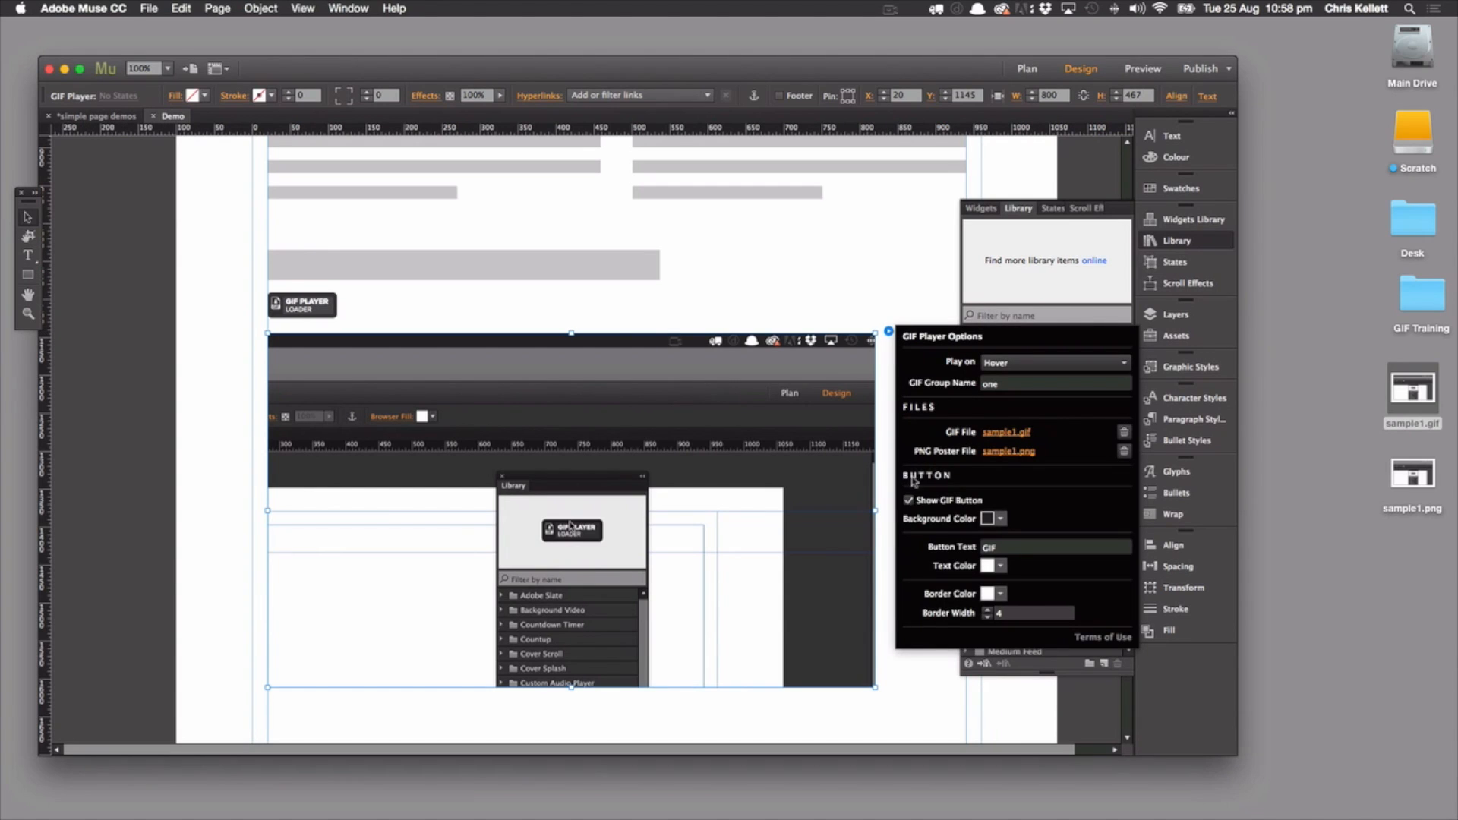
{"action": "left_click", "coordinate": [908, 500]}
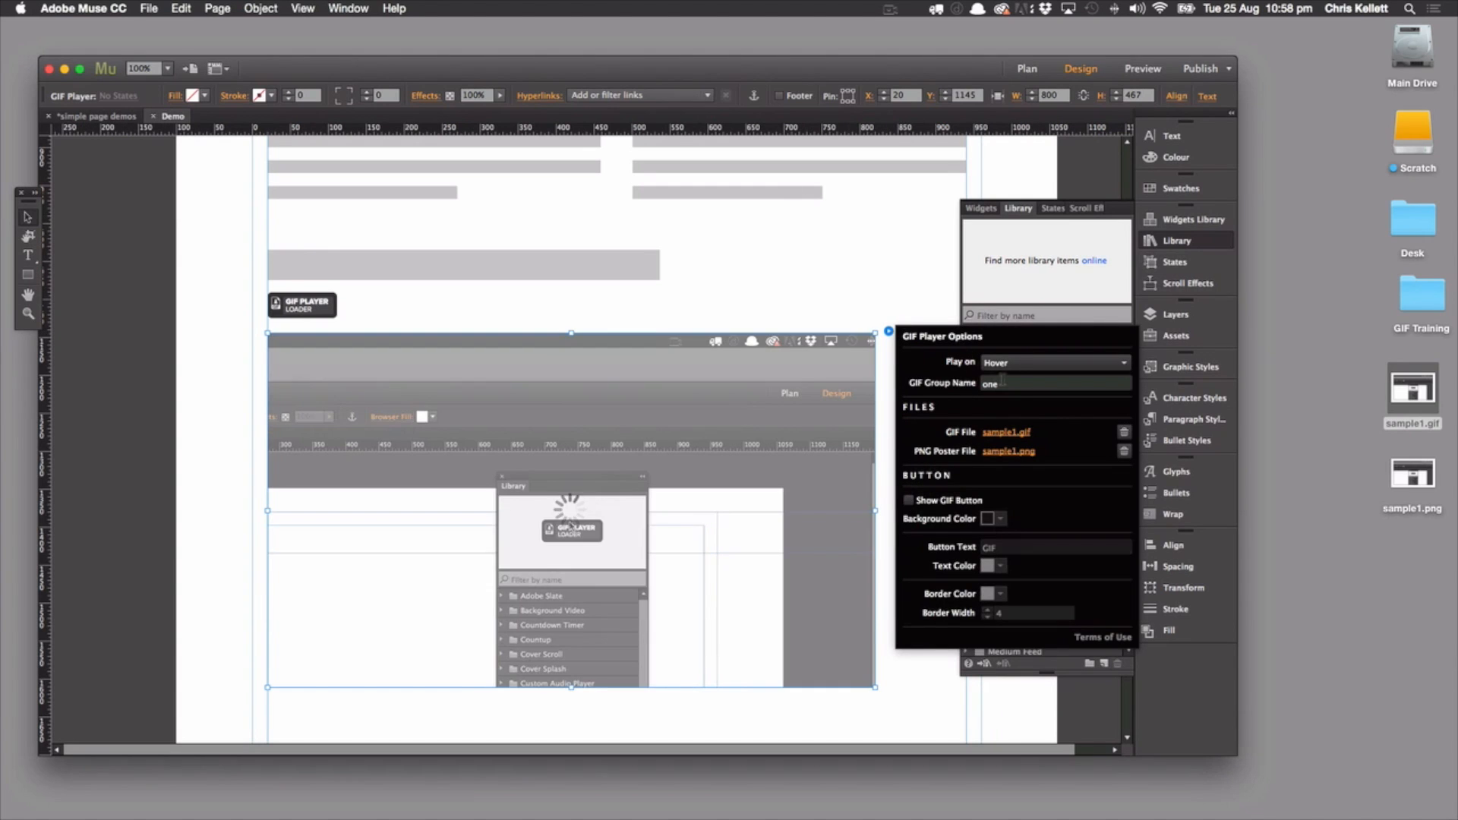
{"action": "left_click", "coordinate": [1010, 363]}
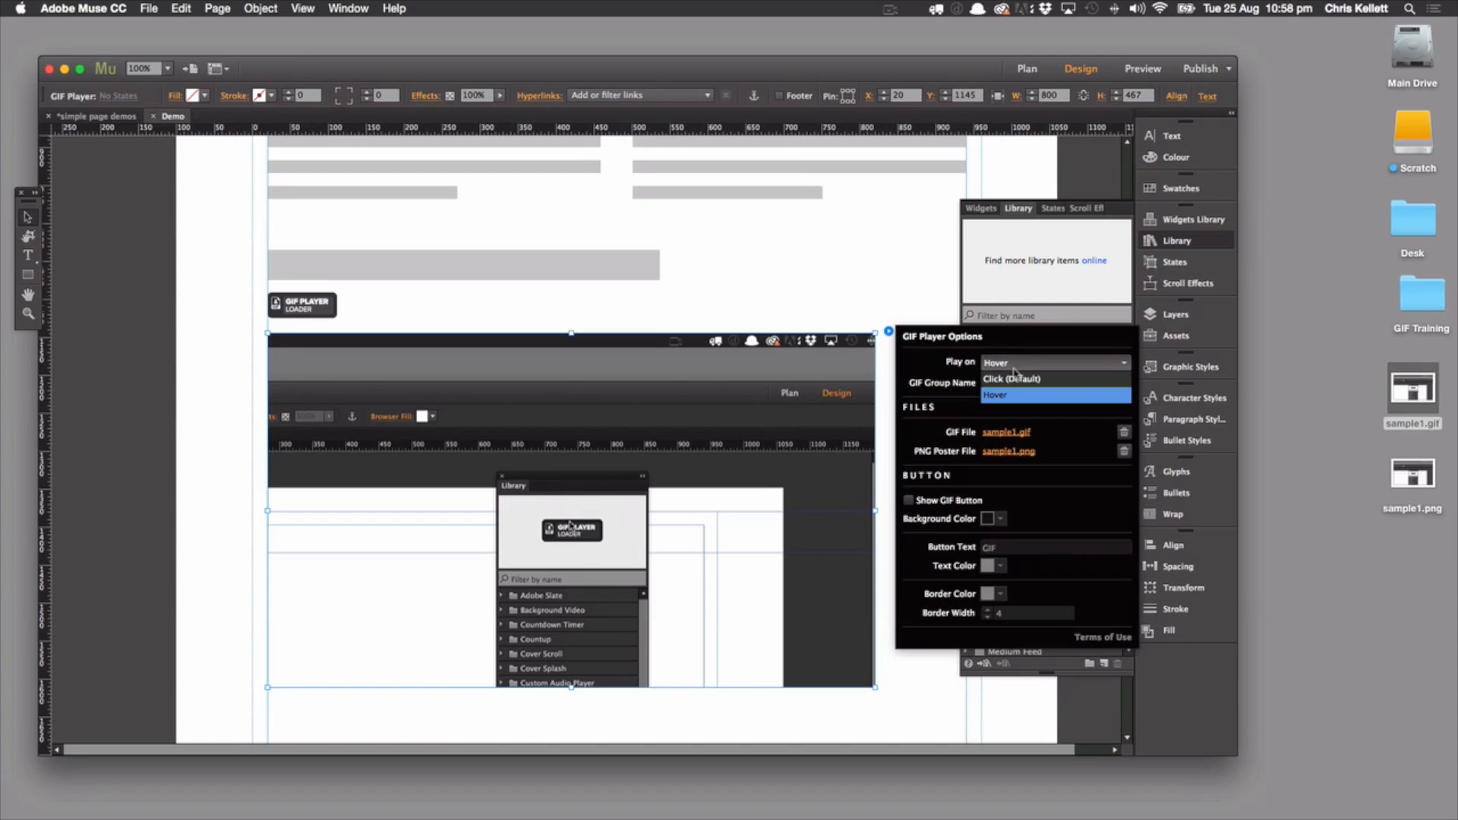
{"action": "left_click", "coordinate": [1028, 382]}
{"action": "left_click", "coordinate": [1039, 364]}
{"action": "left_click", "coordinate": [872, 282]}
Preview the page to test playing the GIF without its button, and close the preview
{"action": "left_click", "coordinate": [1143, 68]}
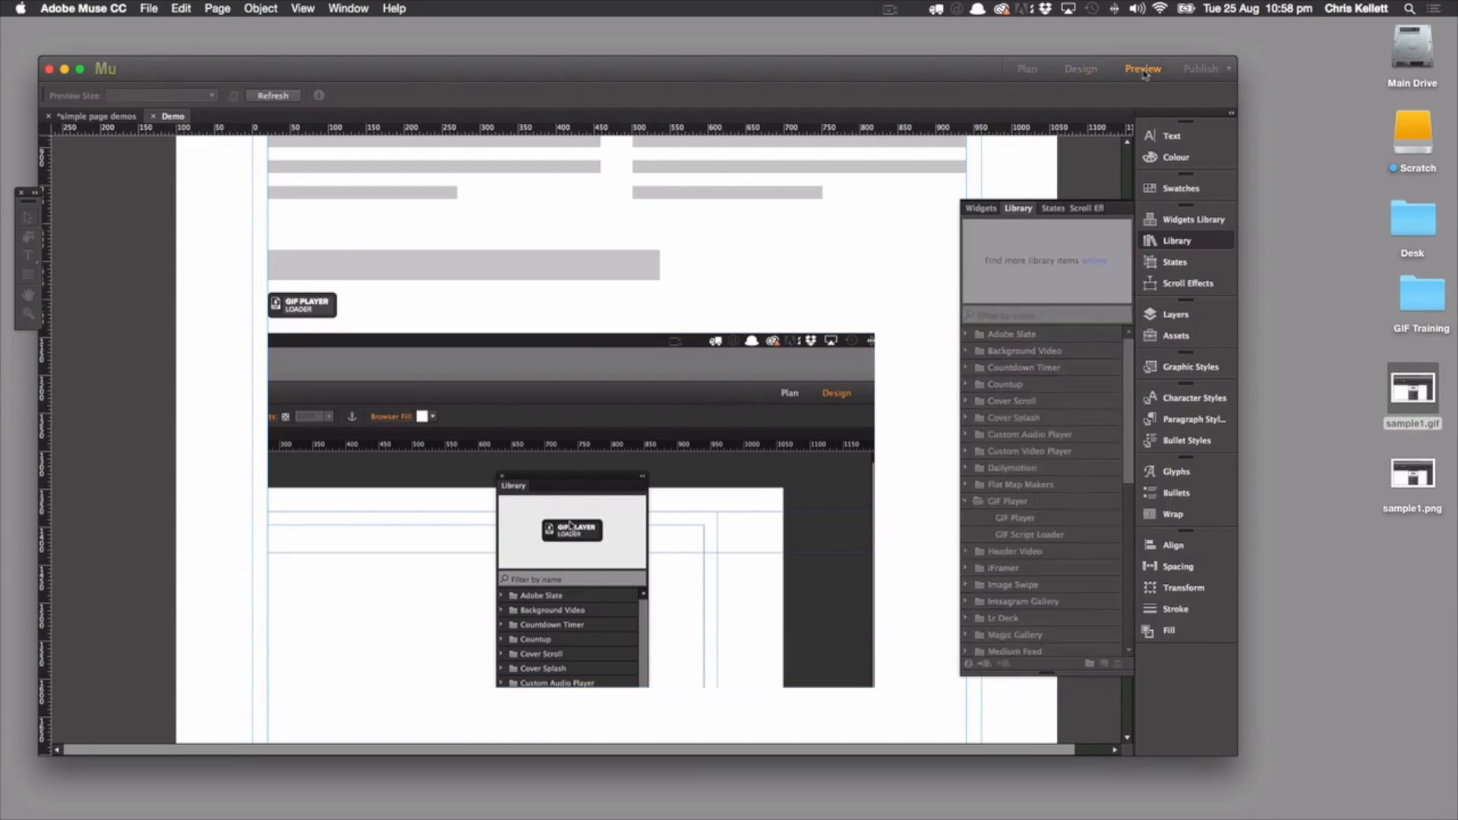
{"action": "scroll", "coordinate": [885, 348], "scroll_direction": "down", "scroll_amount": 5}
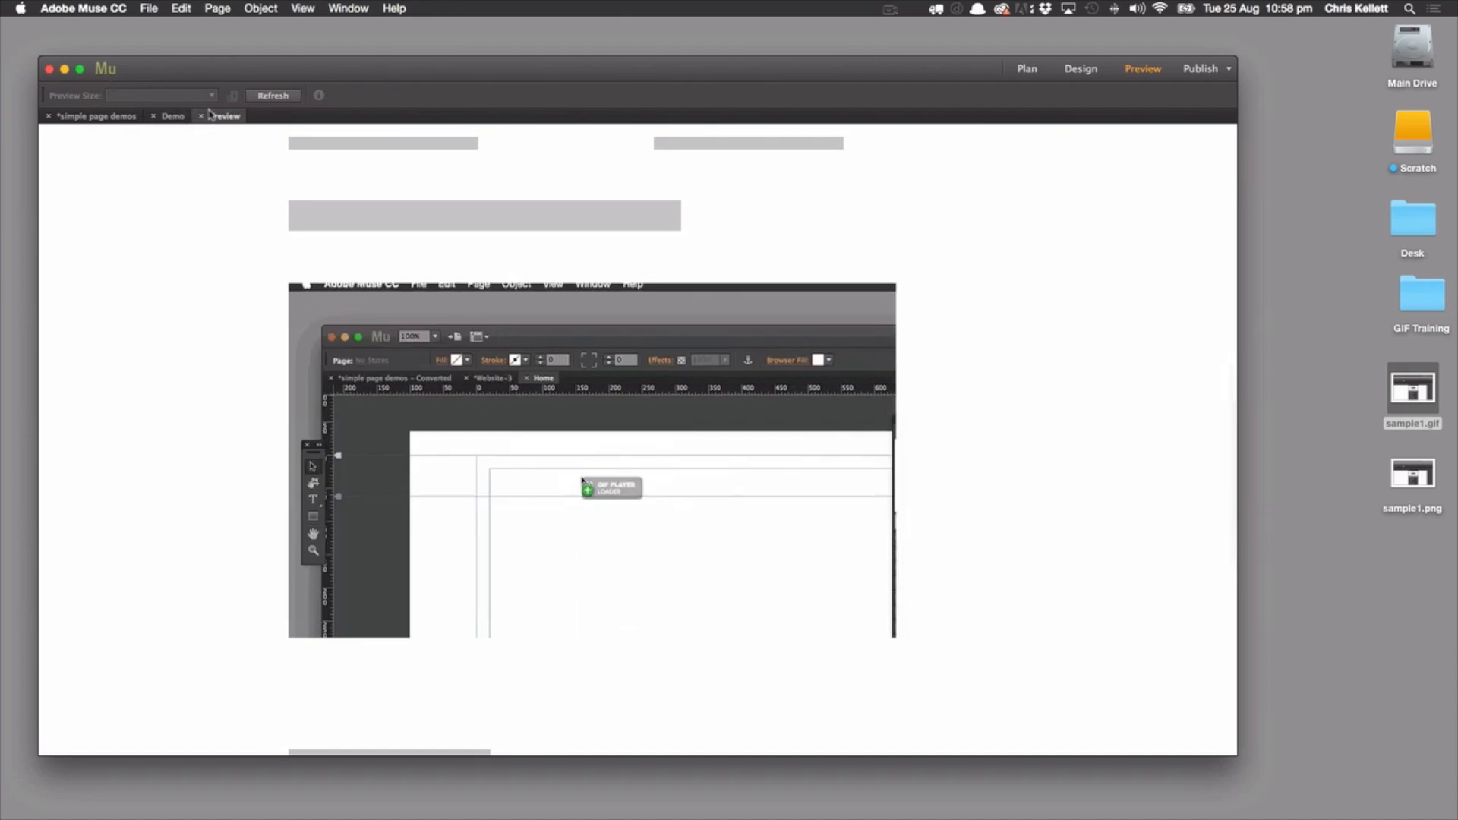
{"action": "left_click", "coordinate": [160, 112]}
{"action": "left_click", "coordinate": [765, 508]}
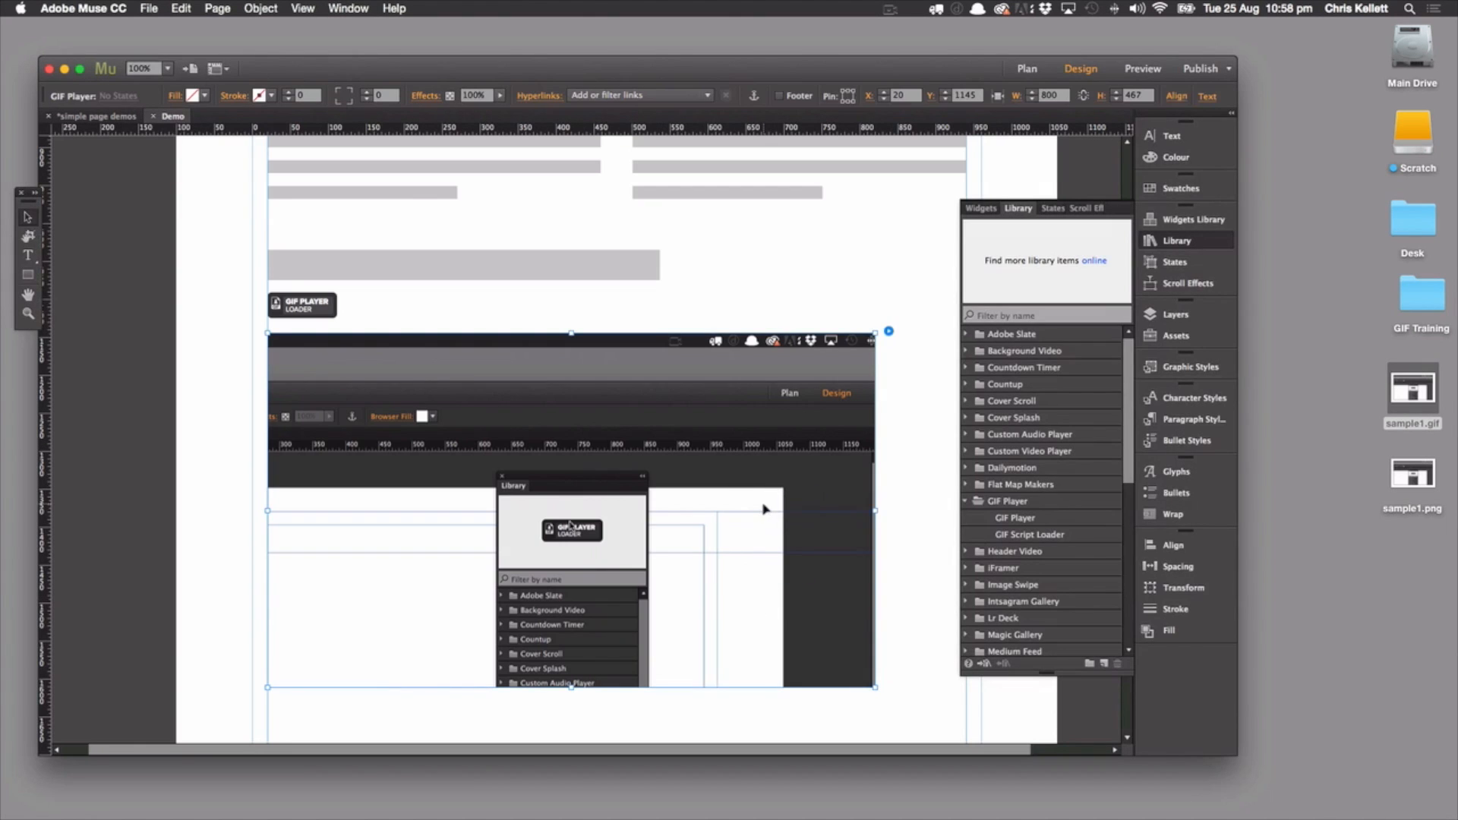
Turn Show GIF Button back on and set the button's background color to light green
{"action": "left_click", "coordinate": [888, 331]}
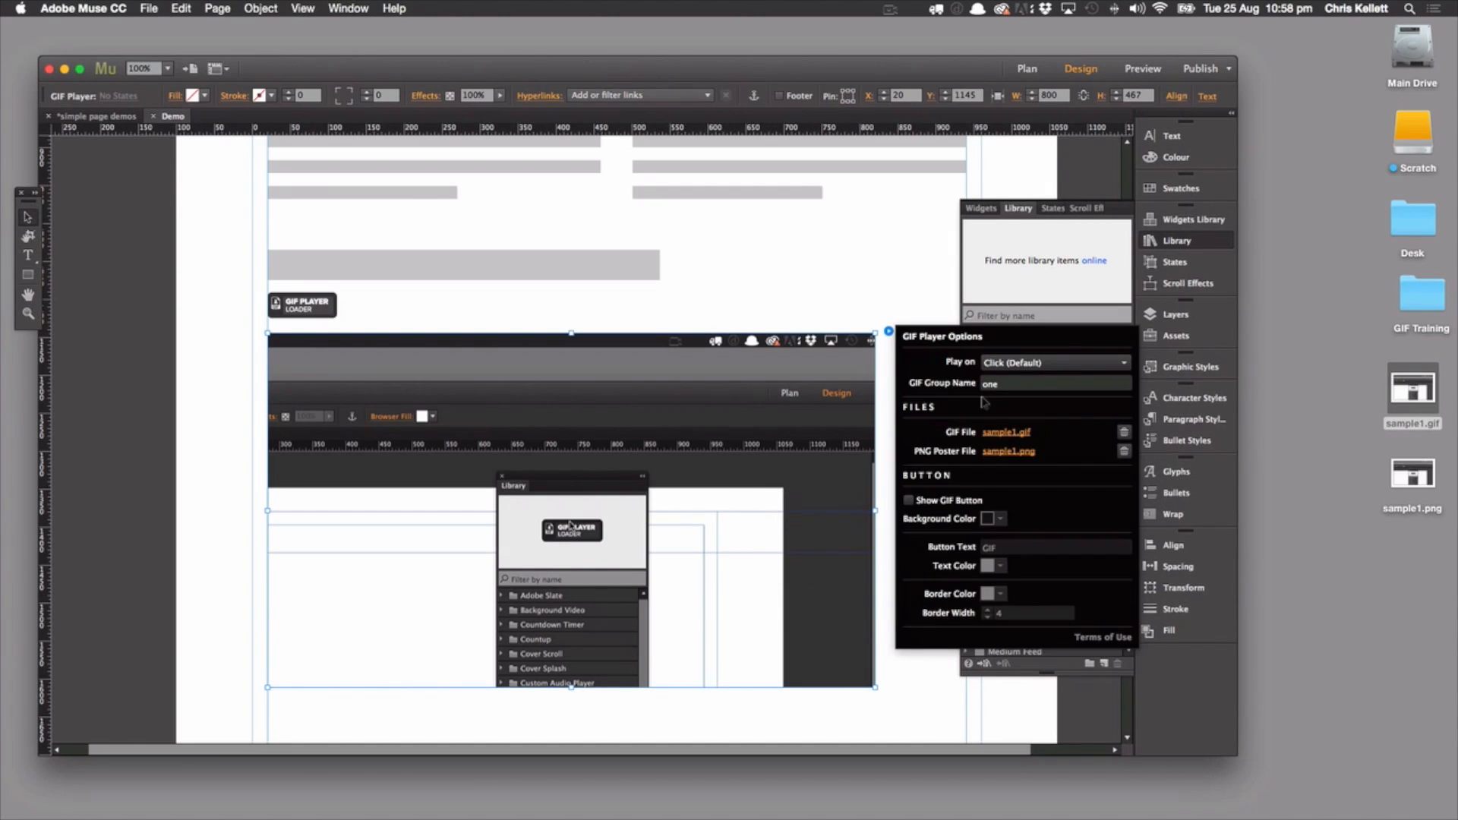
{"action": "left_click", "coordinate": [909, 500]}
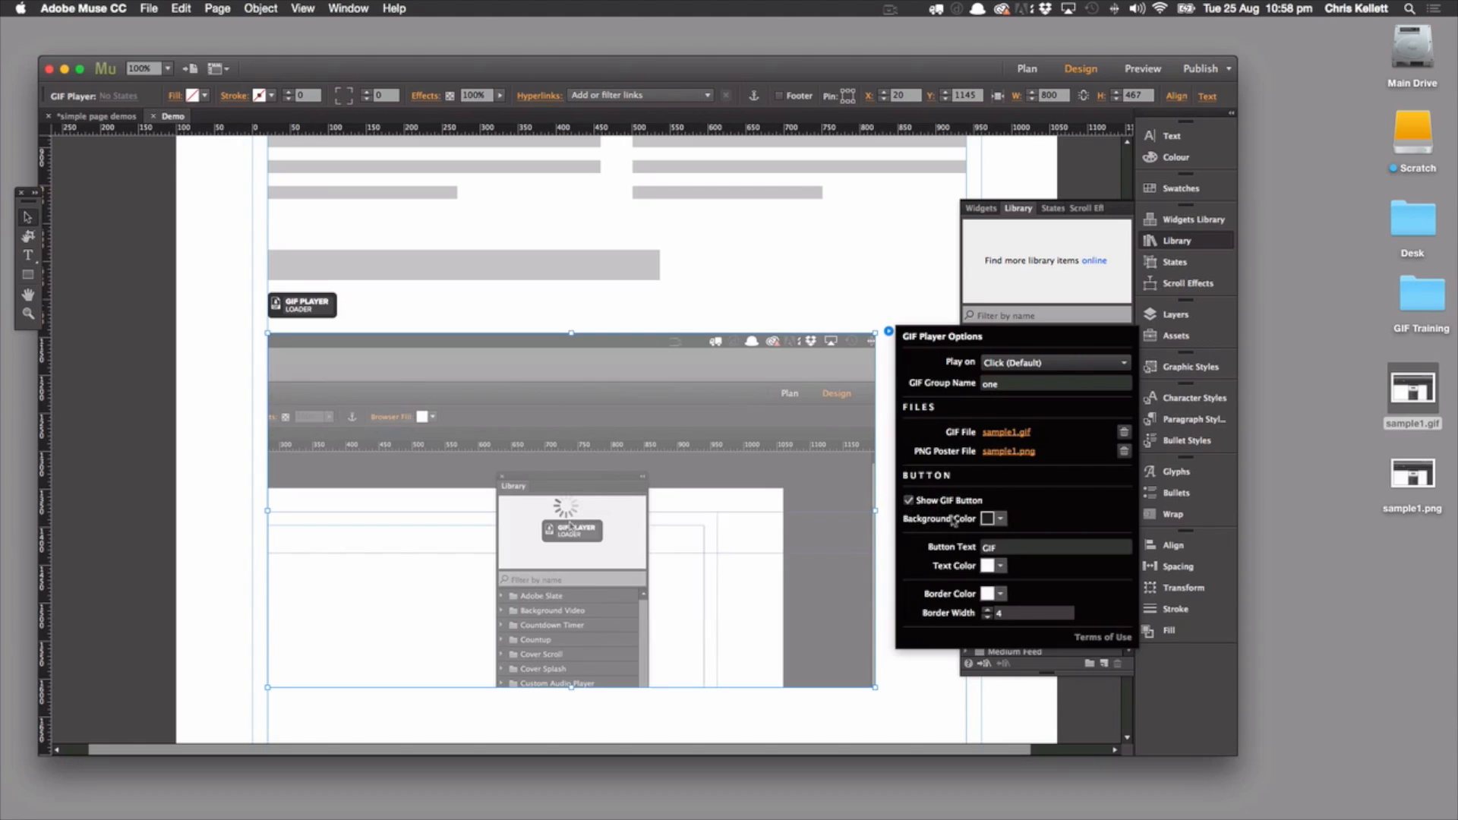
{"action": "left_click", "coordinate": [1000, 520]}
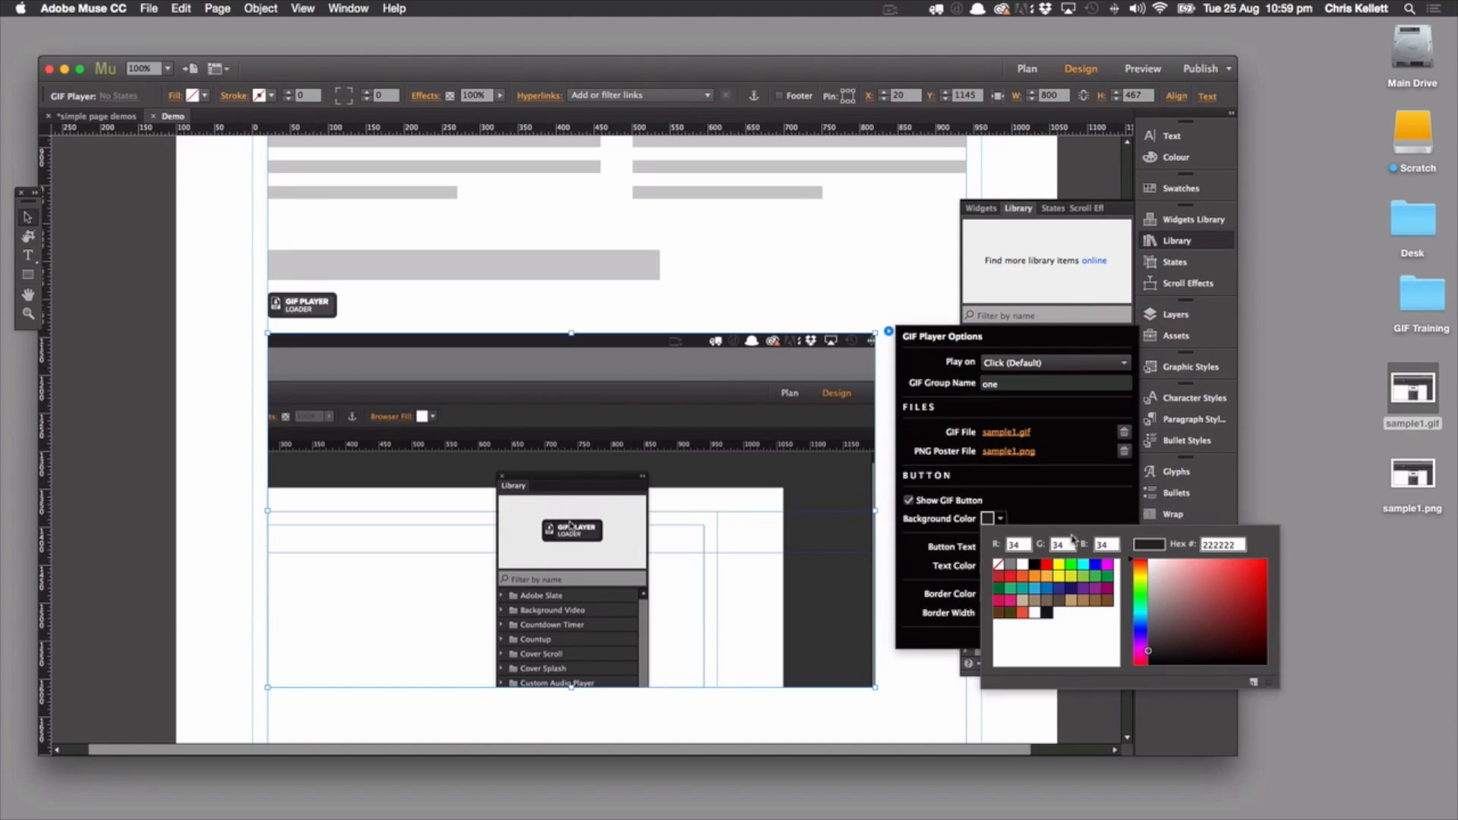
{"action": "left_click", "coordinate": [1046, 568]}
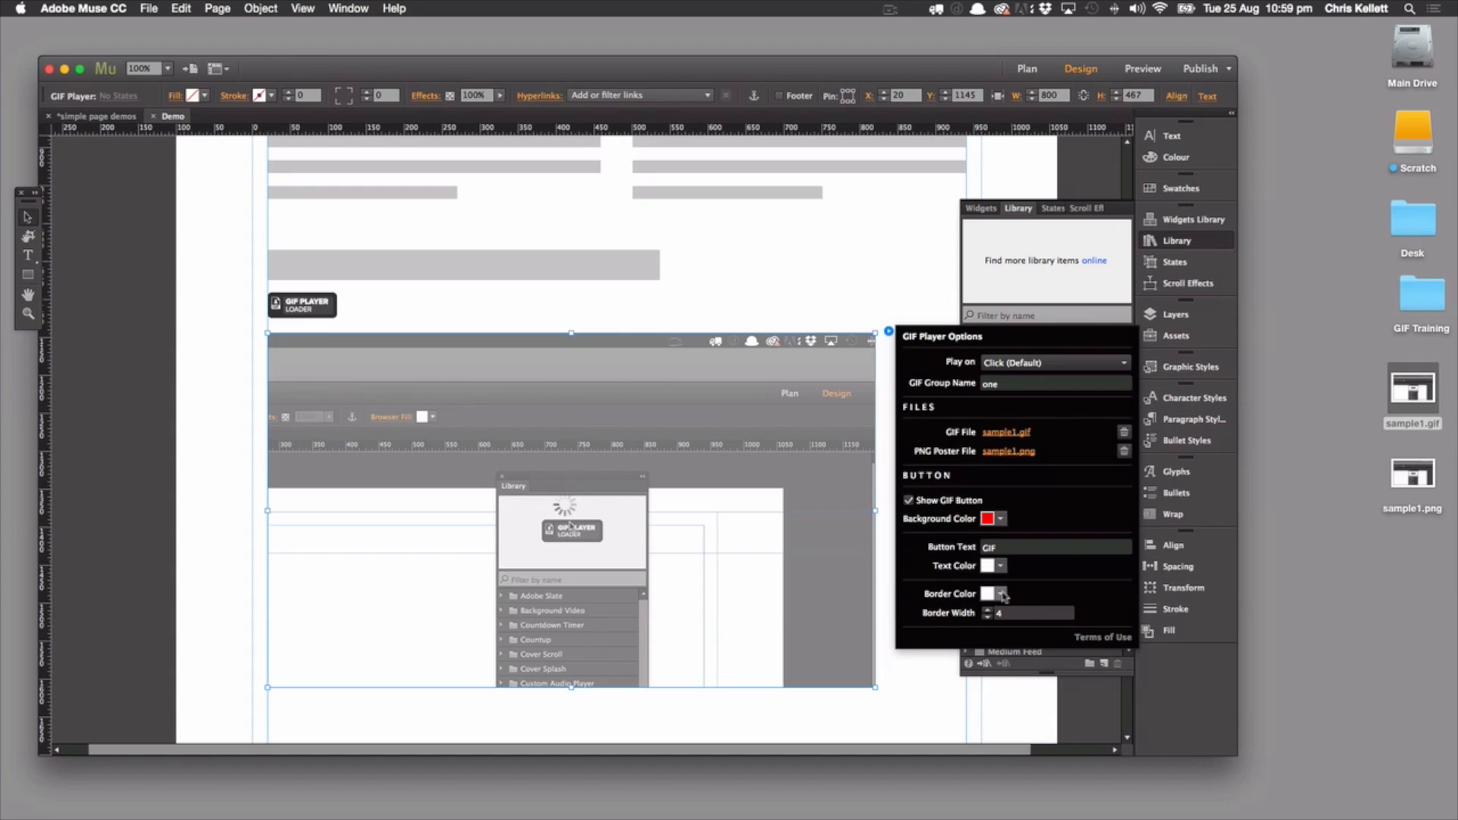
{"action": "left_click", "coordinate": [1001, 518]}
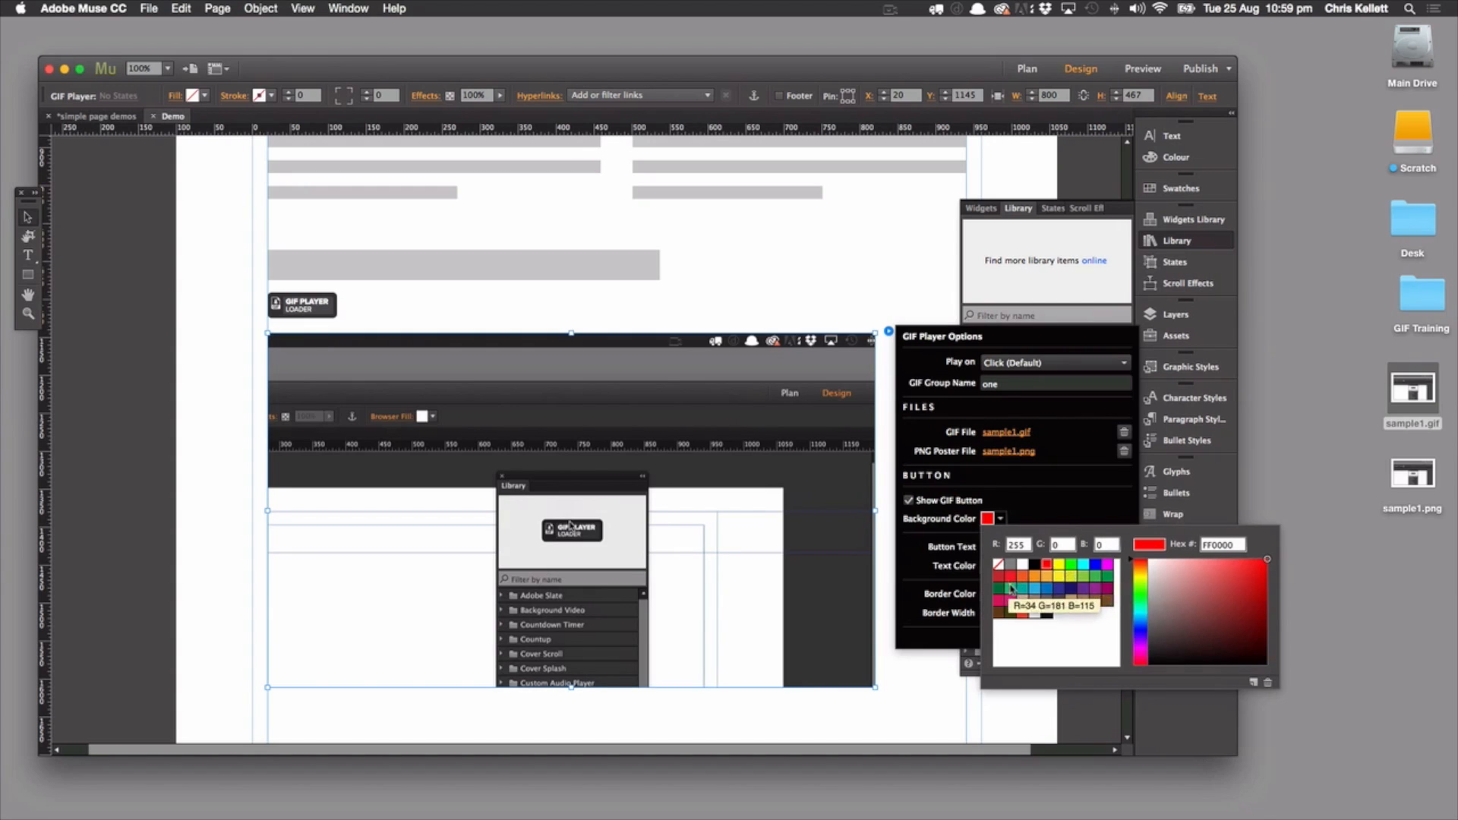
{"action": "left_click", "coordinate": [1083, 577]}
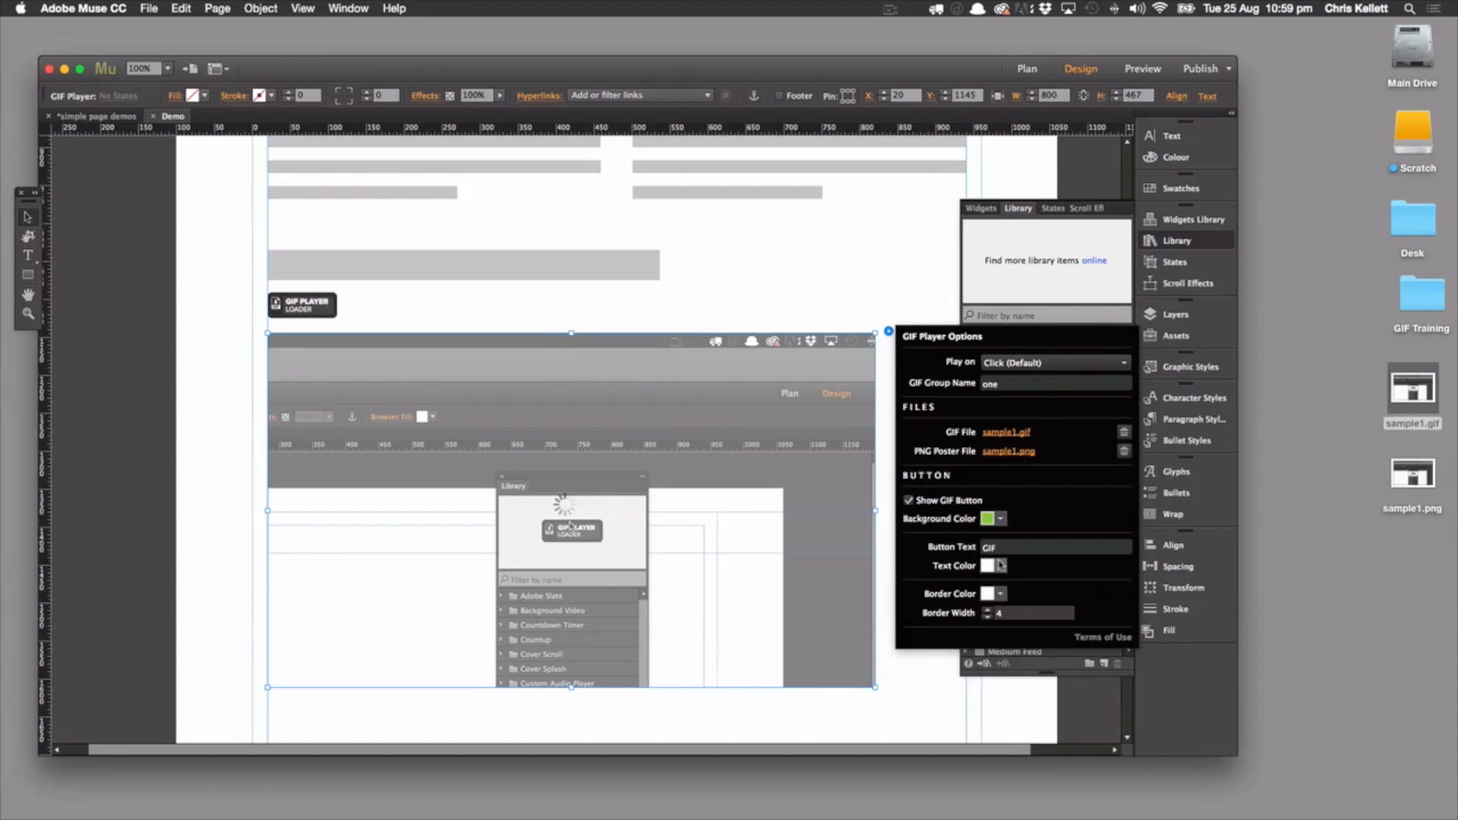
Set the GIF Player's button text to GO and reduce the button's border width
{"action": "double_click", "coordinate": [988, 547]}
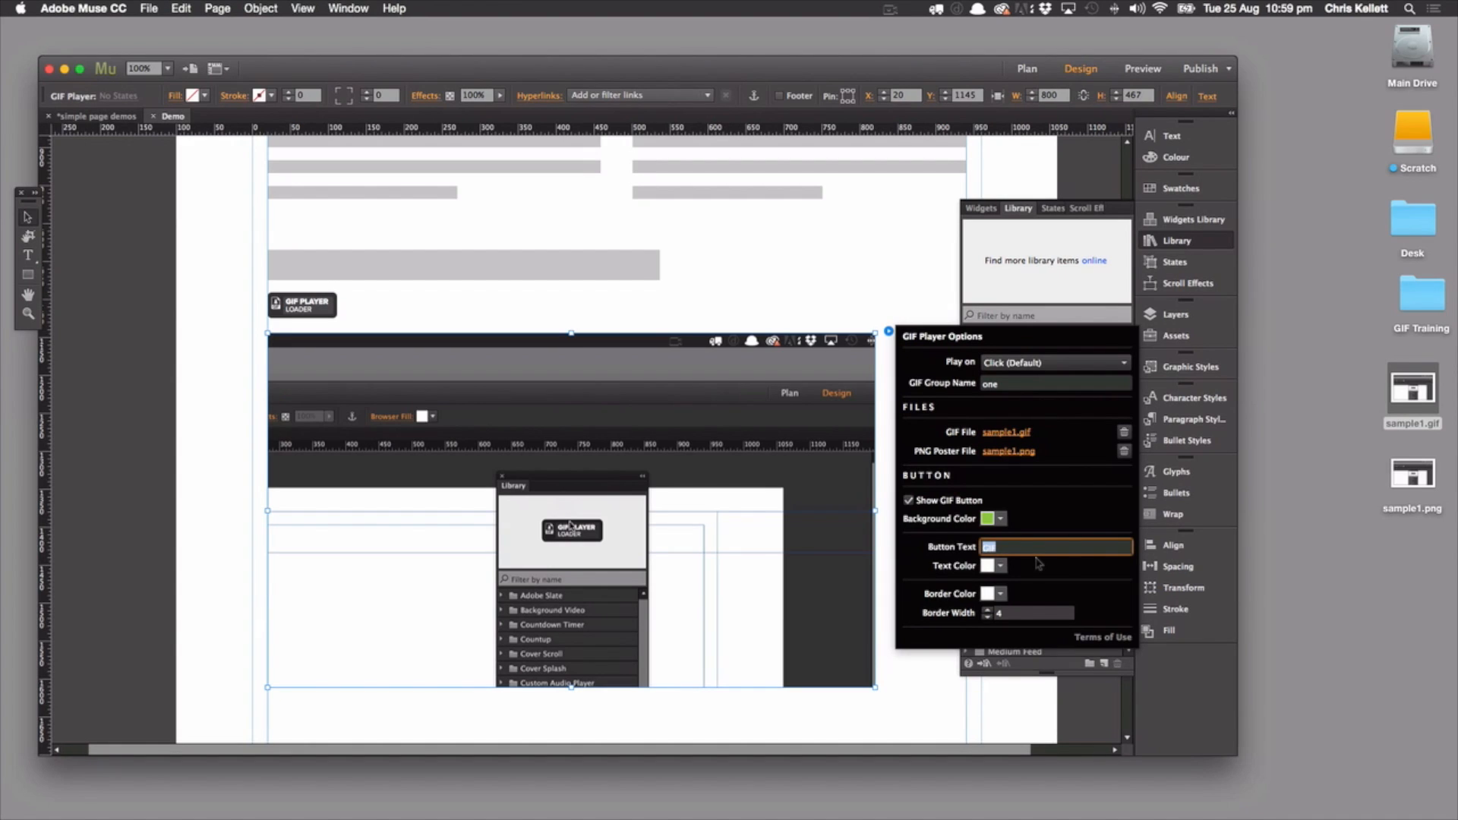
{"action": "type", "text": "GO"}
{"action": "left_click", "coordinate": [988, 617]}
{"action": "left_click", "coordinate": [988, 616]}
{"action": "left_click", "coordinate": [989, 617]}
{"action": "left_click", "coordinate": [988, 617]}
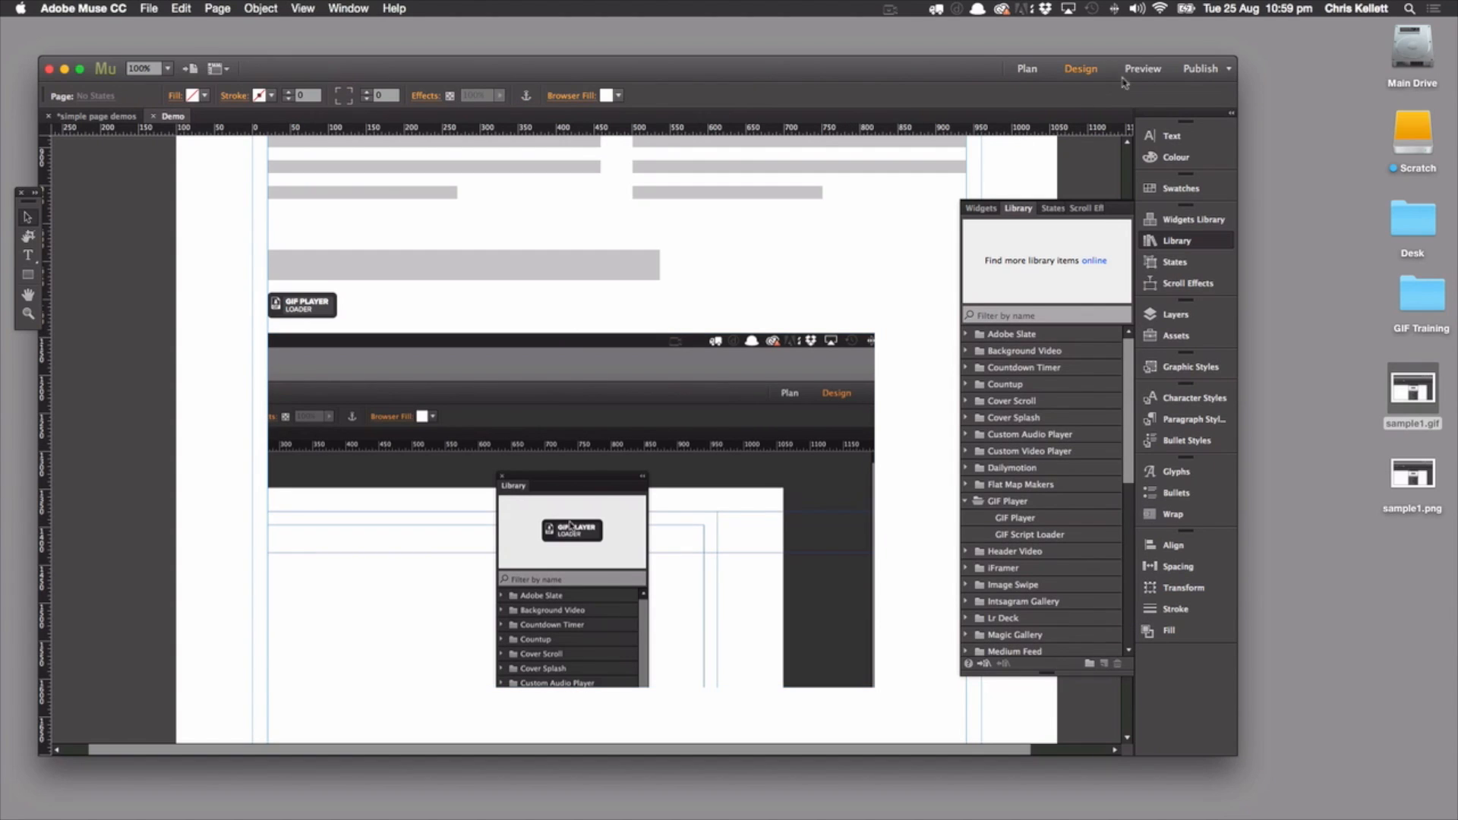
Preview the page to check the restyled GO button and the GIF playback, and close the preview
{"action": "left_click", "coordinate": [1142, 68]}
{"action": "scroll", "coordinate": [638, 357], "scroll_direction": "down", "scroll_amount": 10}
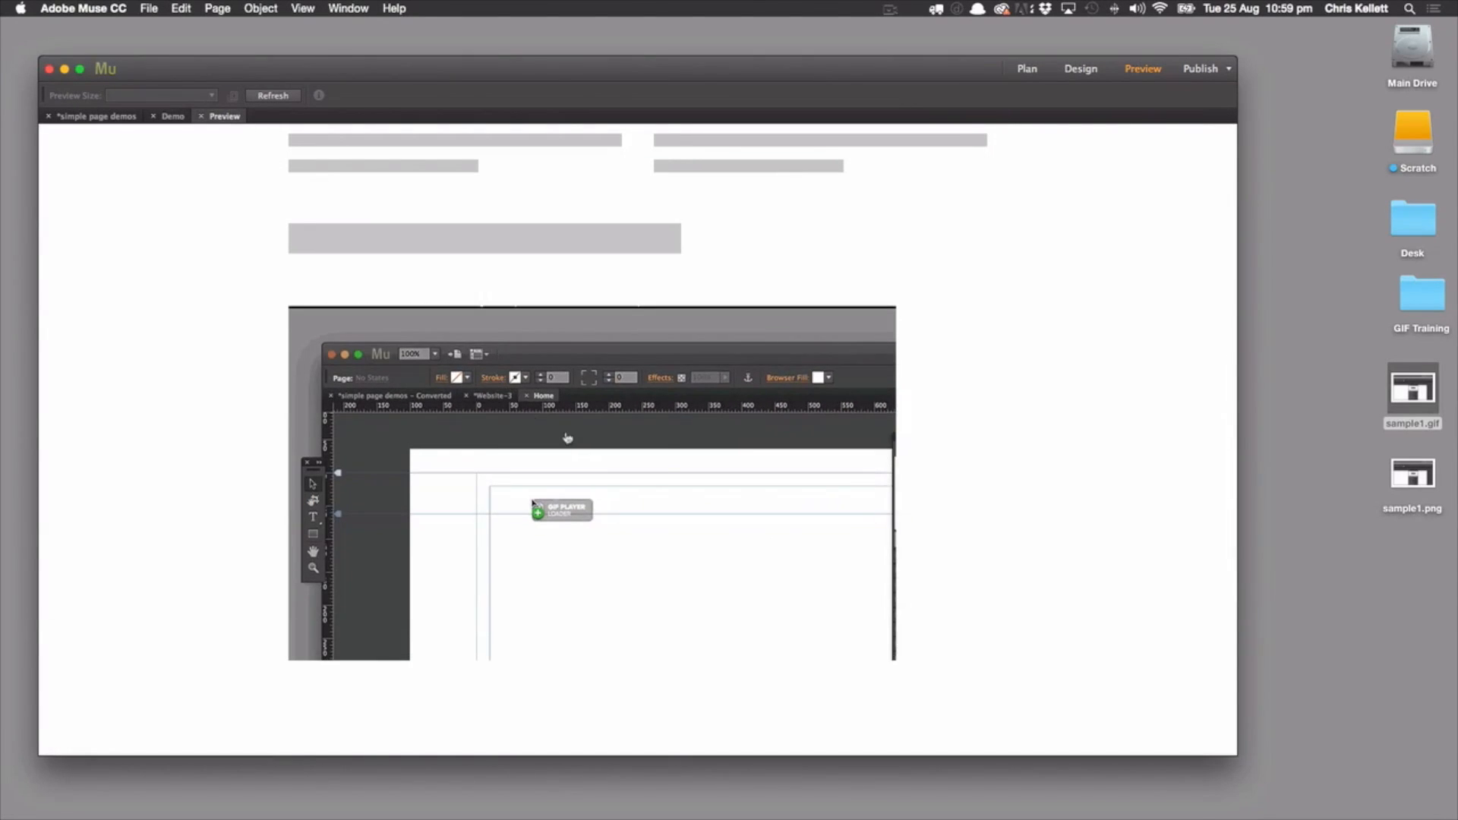
{"action": "scroll", "coordinate": [293, 234], "scroll_direction": "up", "scroll_amount": 5}
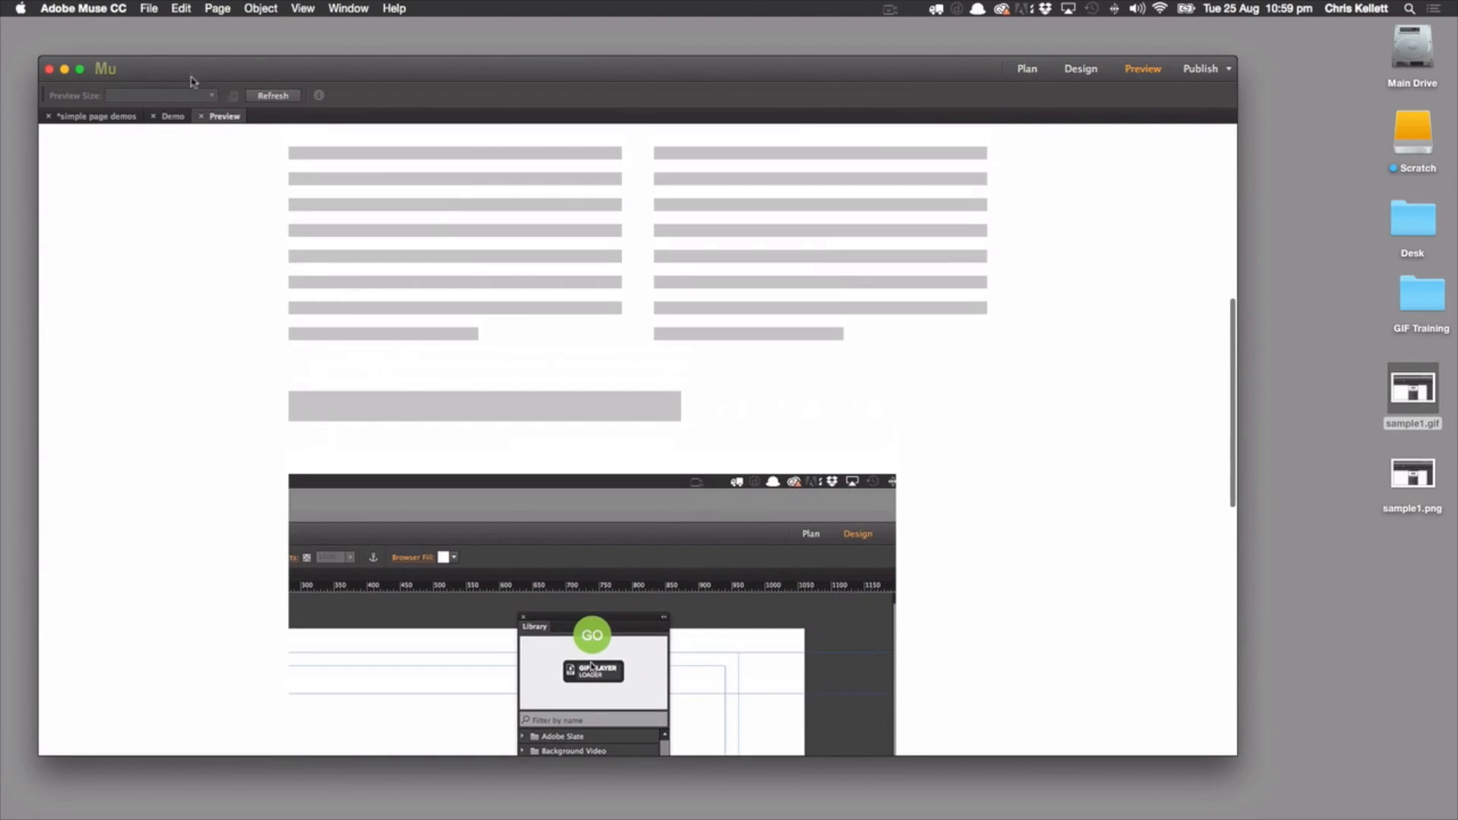
{"action": "left_click", "coordinate": [201, 117]}
Position the GIF Player at X 20, Y 1149 and resize it to about 289 by 288 pixels
{"action": "left_click_drag", "start_coordinate": [648, 424], "coordinate": [633, 428]}
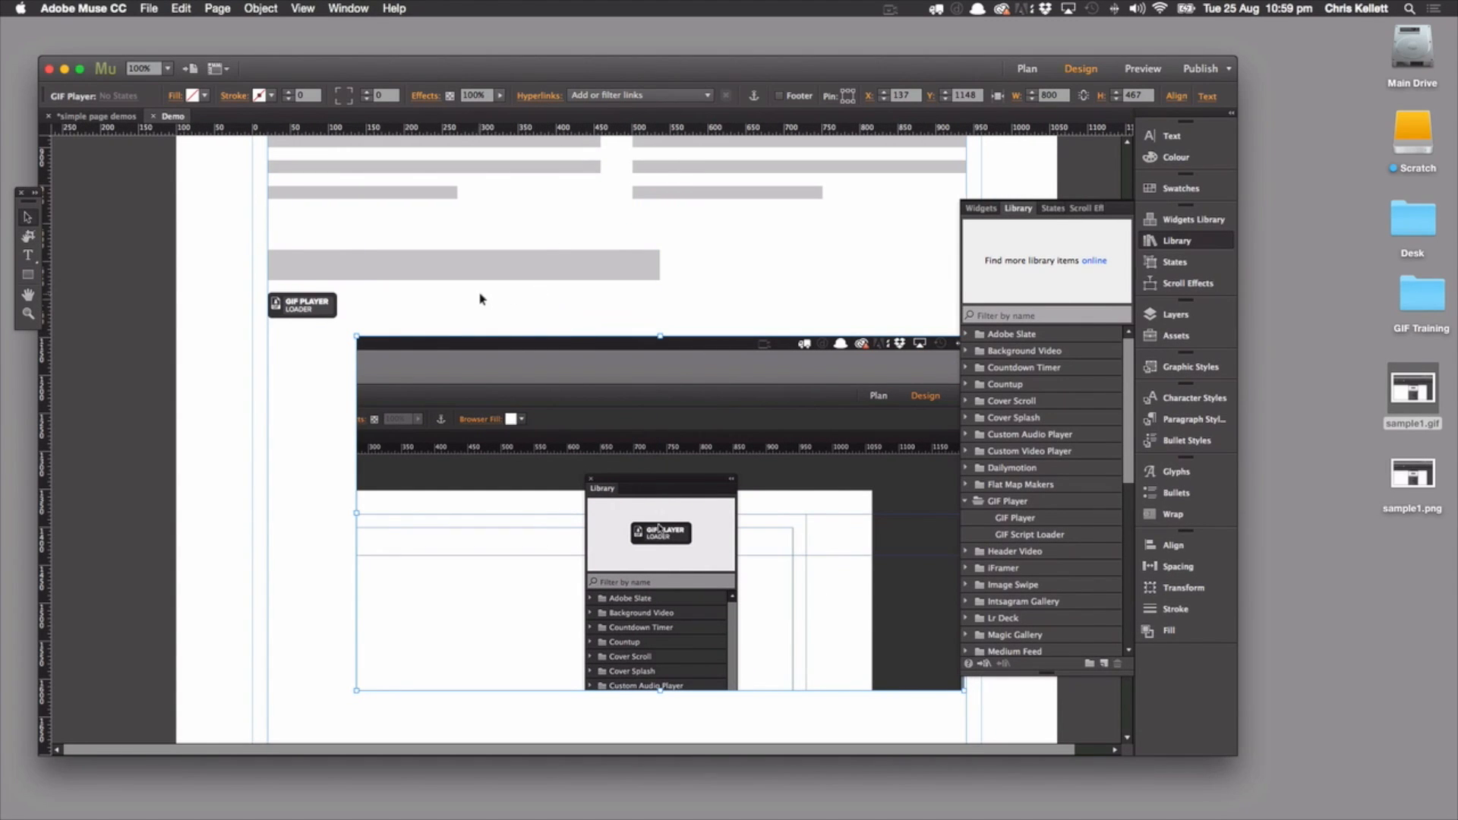
{"action": "left_click_drag", "start_coordinate": [613, 380], "coordinate": [523, 382]}
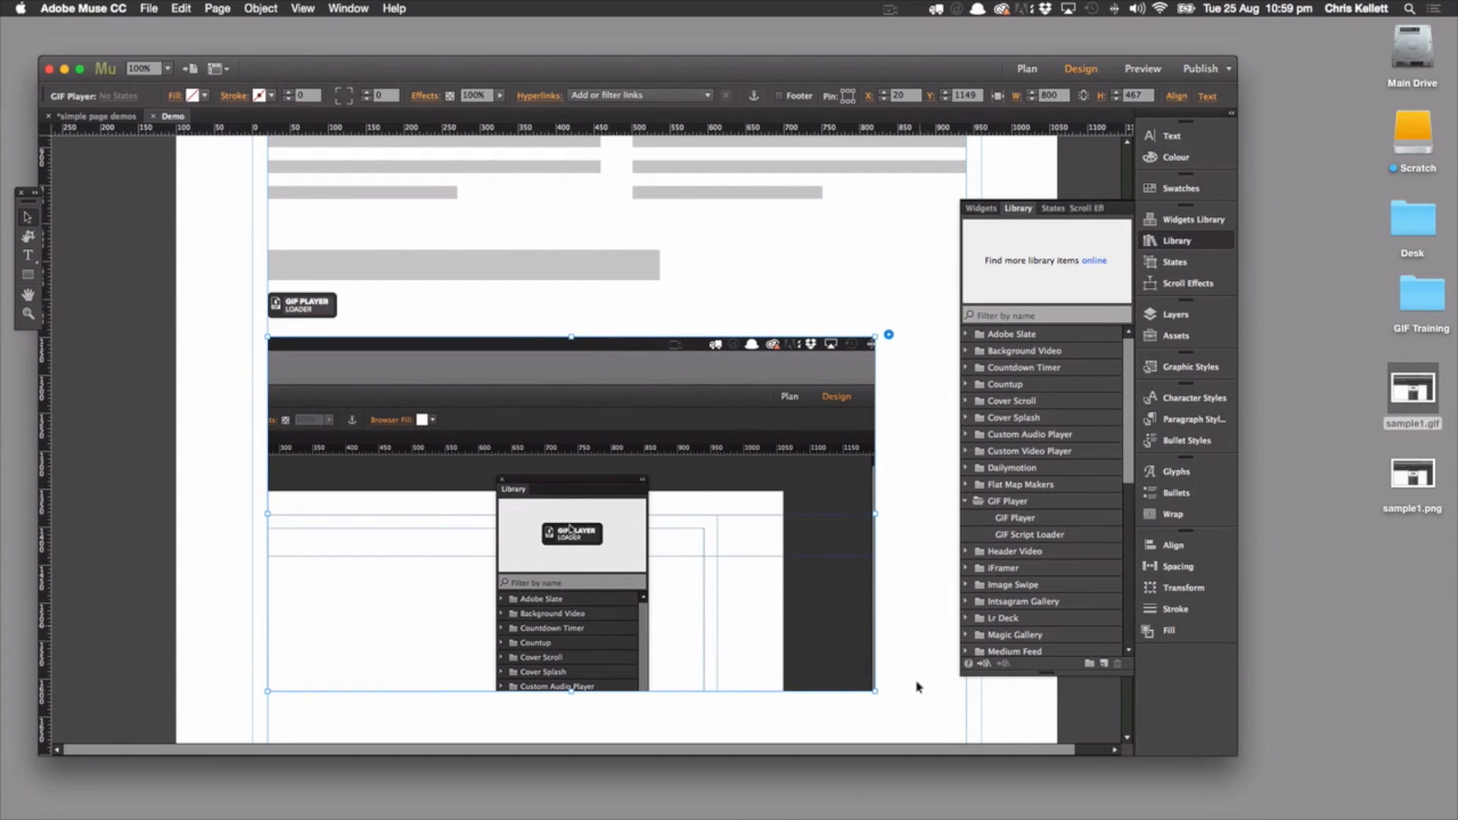
{"action": "left_click_drag", "start_coordinate": [877, 692], "coordinate": [540, 556]}
{"action": "left_click_drag", "start_coordinate": [642, 446], "coordinate": [486, 432]}
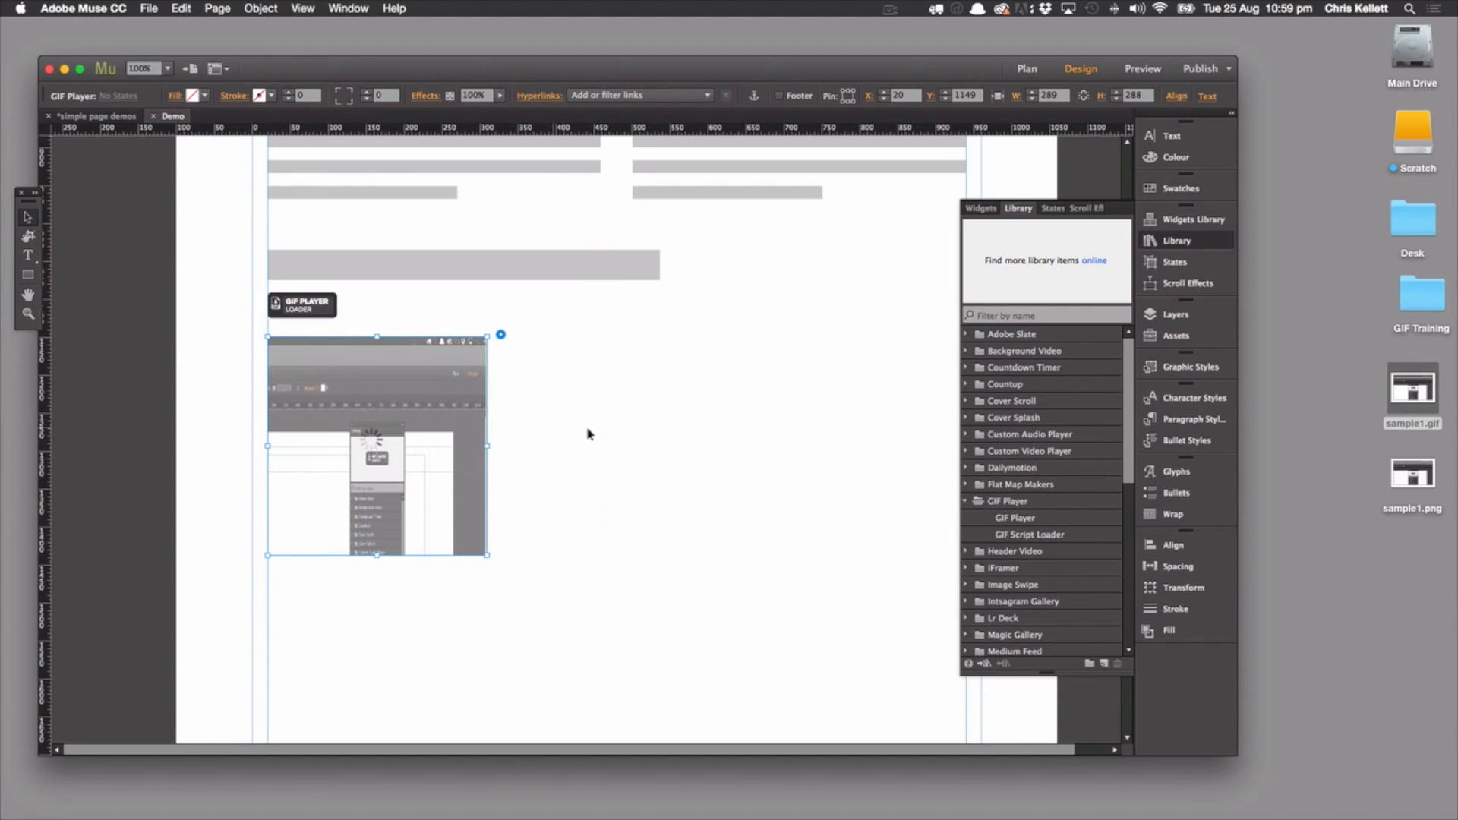
Reduce the GIF Player's height to about 178 pixels to trim the empty space below the image
{"action": "left_click", "coordinate": [521, 434]}
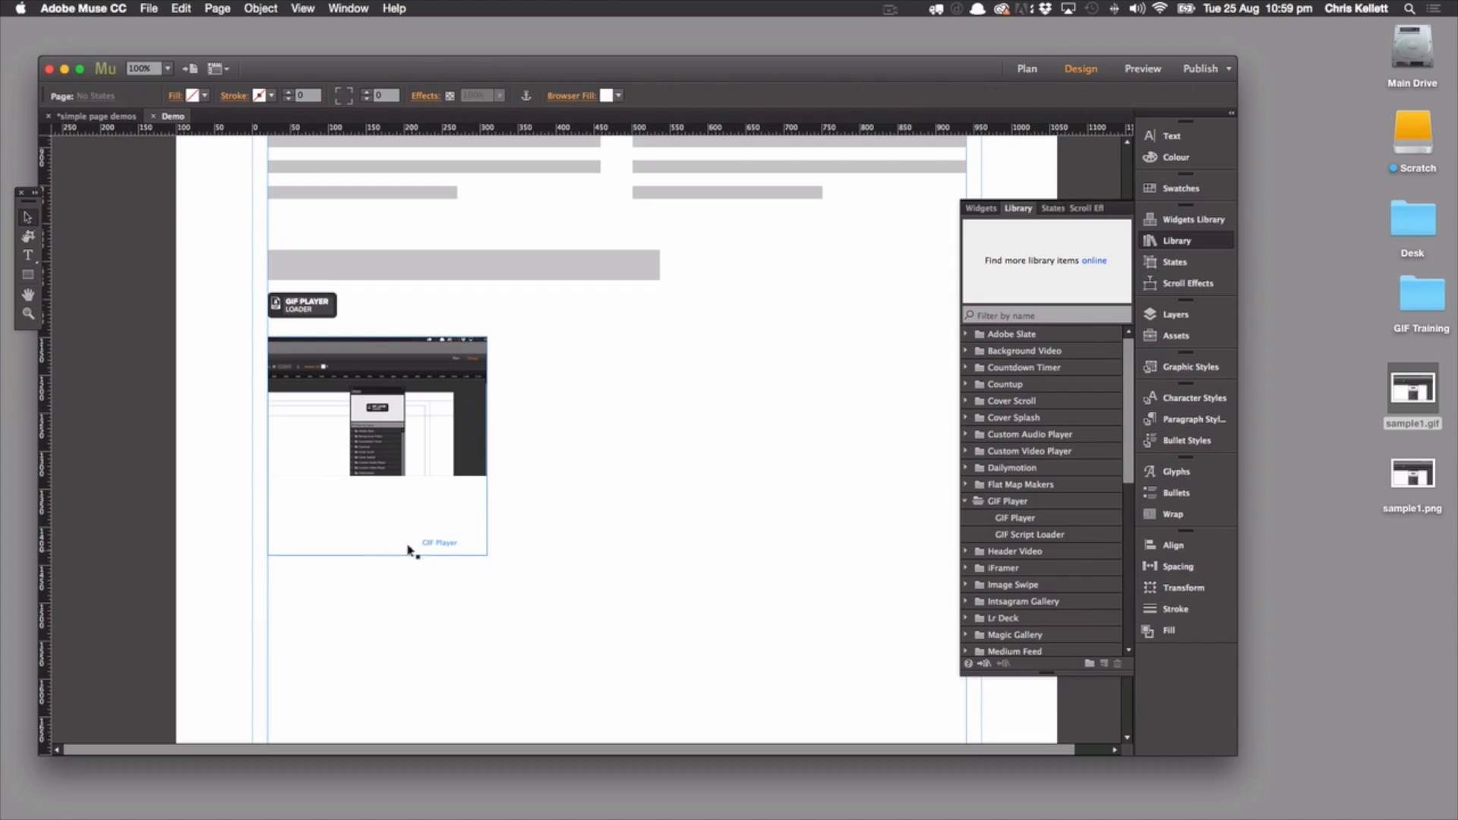
{"action": "left_click", "coordinate": [372, 555]}
{"action": "left_click_drag", "start_coordinate": [376, 556], "coordinate": [388, 472]}
{"action": "left_click", "coordinate": [507, 450]}
{"action": "left_click", "coordinate": [390, 394]}
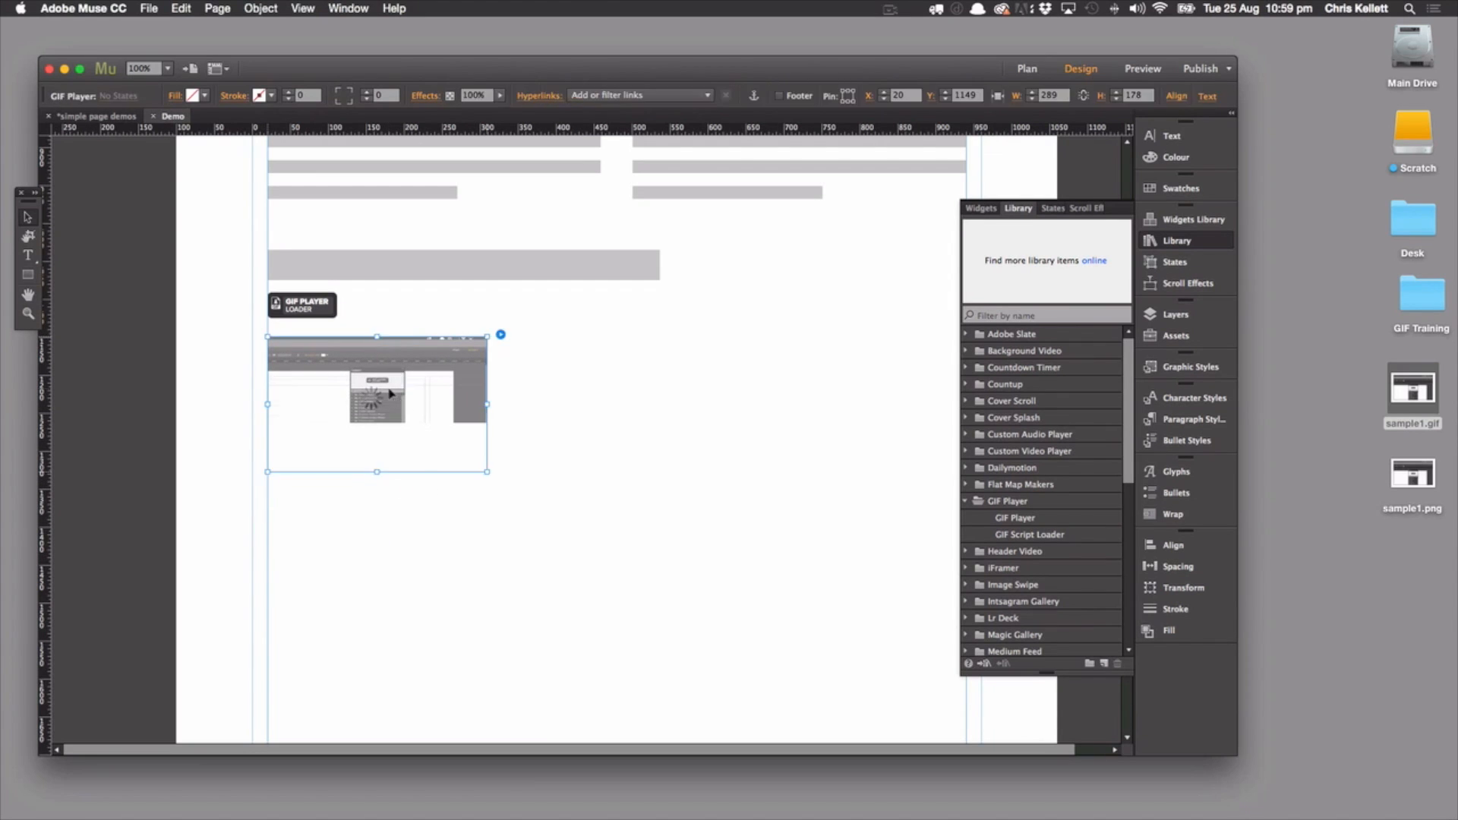
Duplicate the GIF Player twice at Y 1149, placing the copies at X 336 and X 651 to form a row of three
{"action": "left_click_drag", "start_coordinate": [519, 412], "coordinate": [605, 402]}
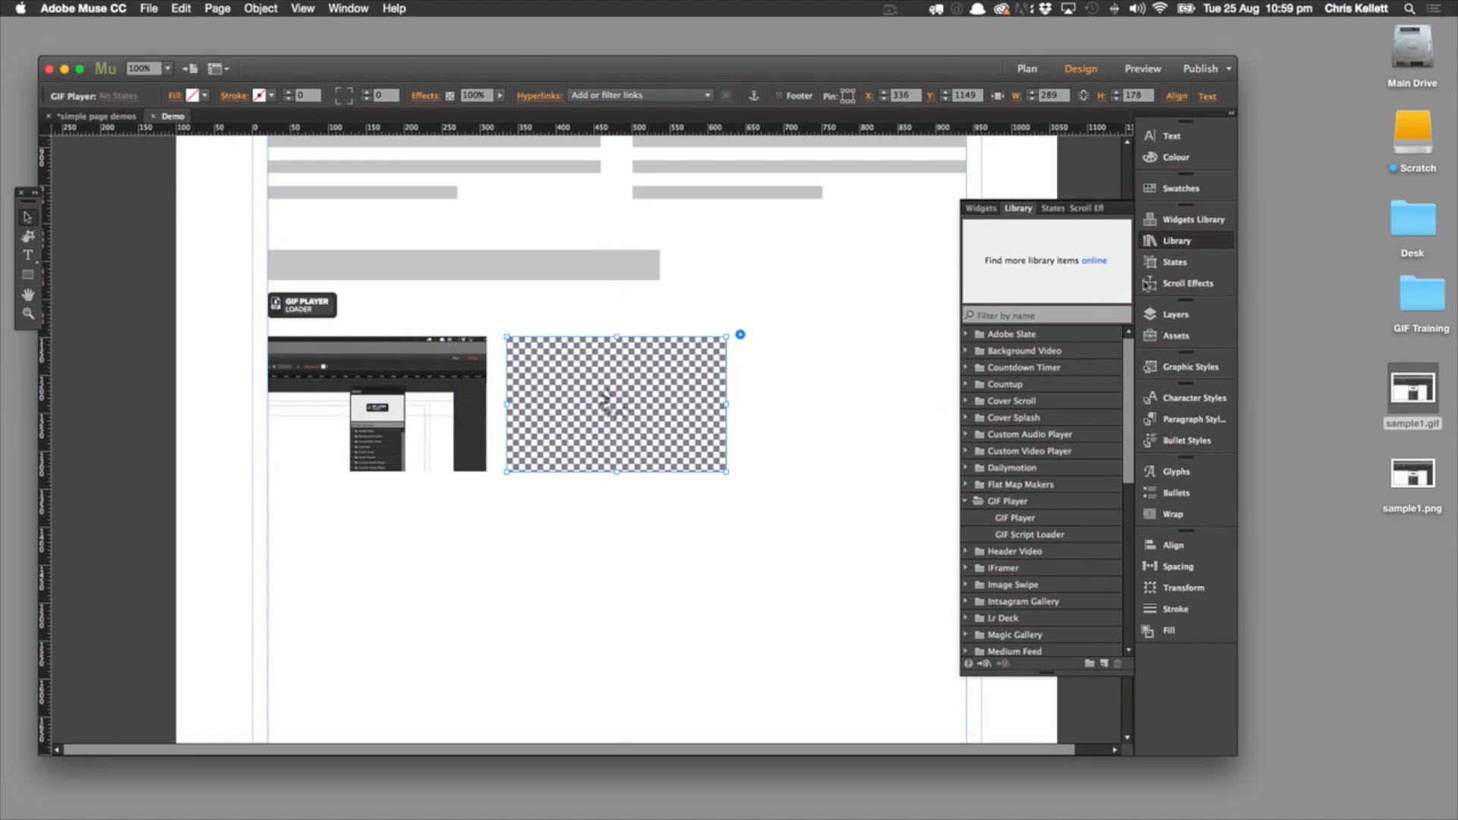
{"action": "left_click", "coordinate": [1124, 209]}
{"action": "left_click_drag", "start_coordinate": [679, 380], "coordinate": [918, 380]}
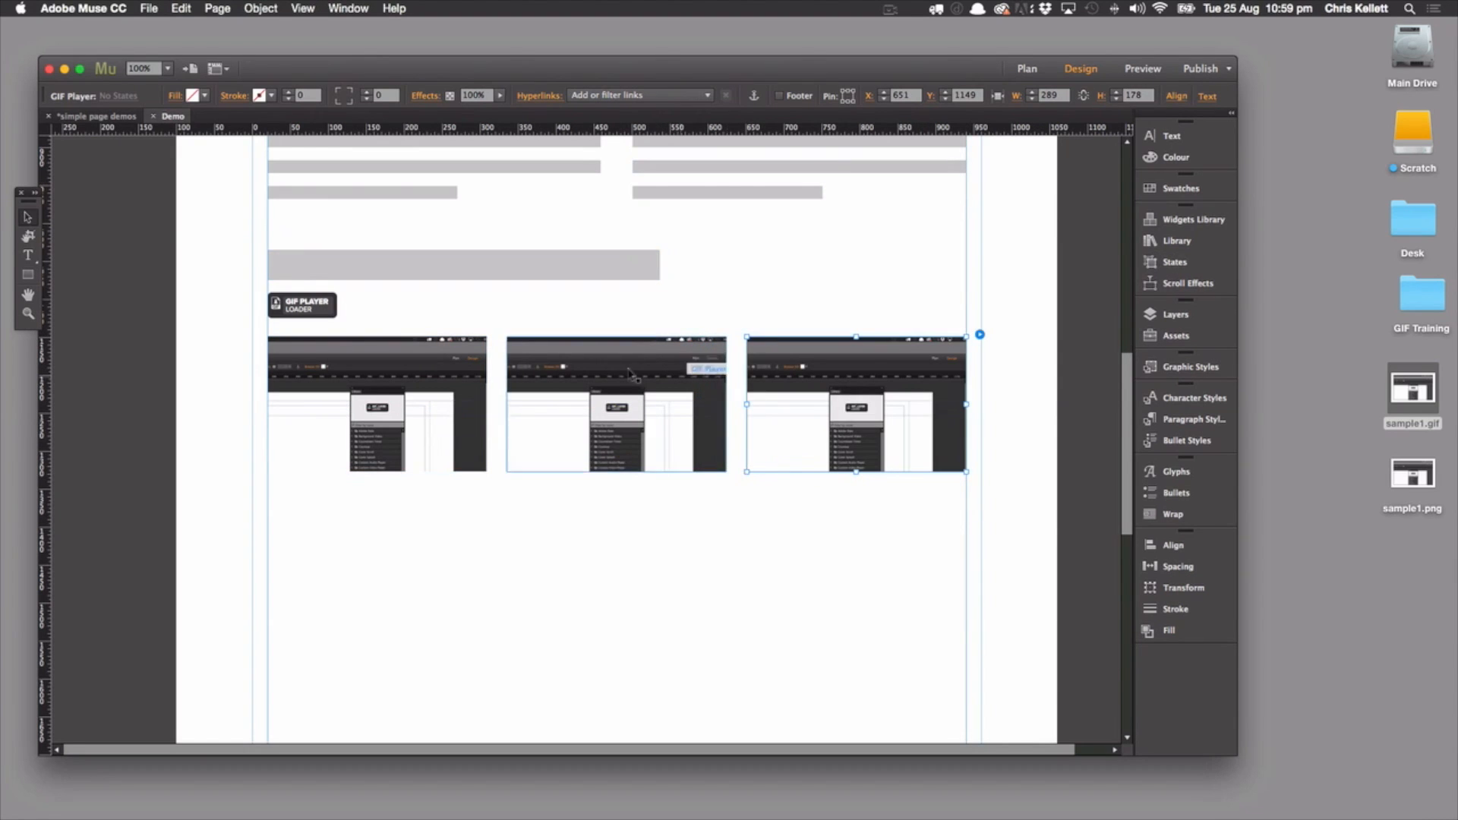
Preview the page and play the GIFs in the row to check how they behave as one group, and close the preview
{"action": "left_click", "coordinate": [1144, 70]}
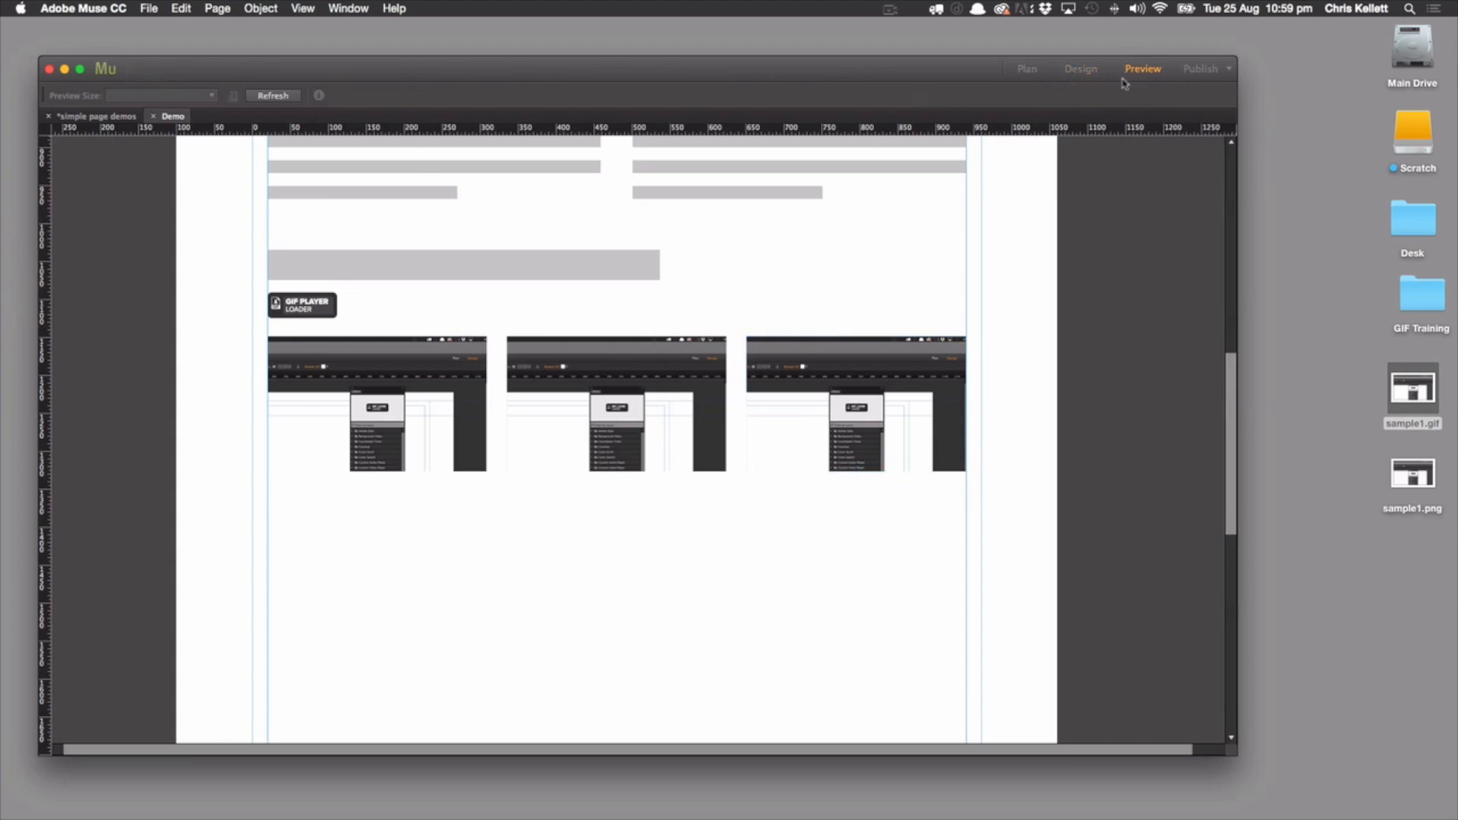
{"action": "scroll", "coordinate": [767, 374], "scroll_direction": "down", "scroll_amount": 10}
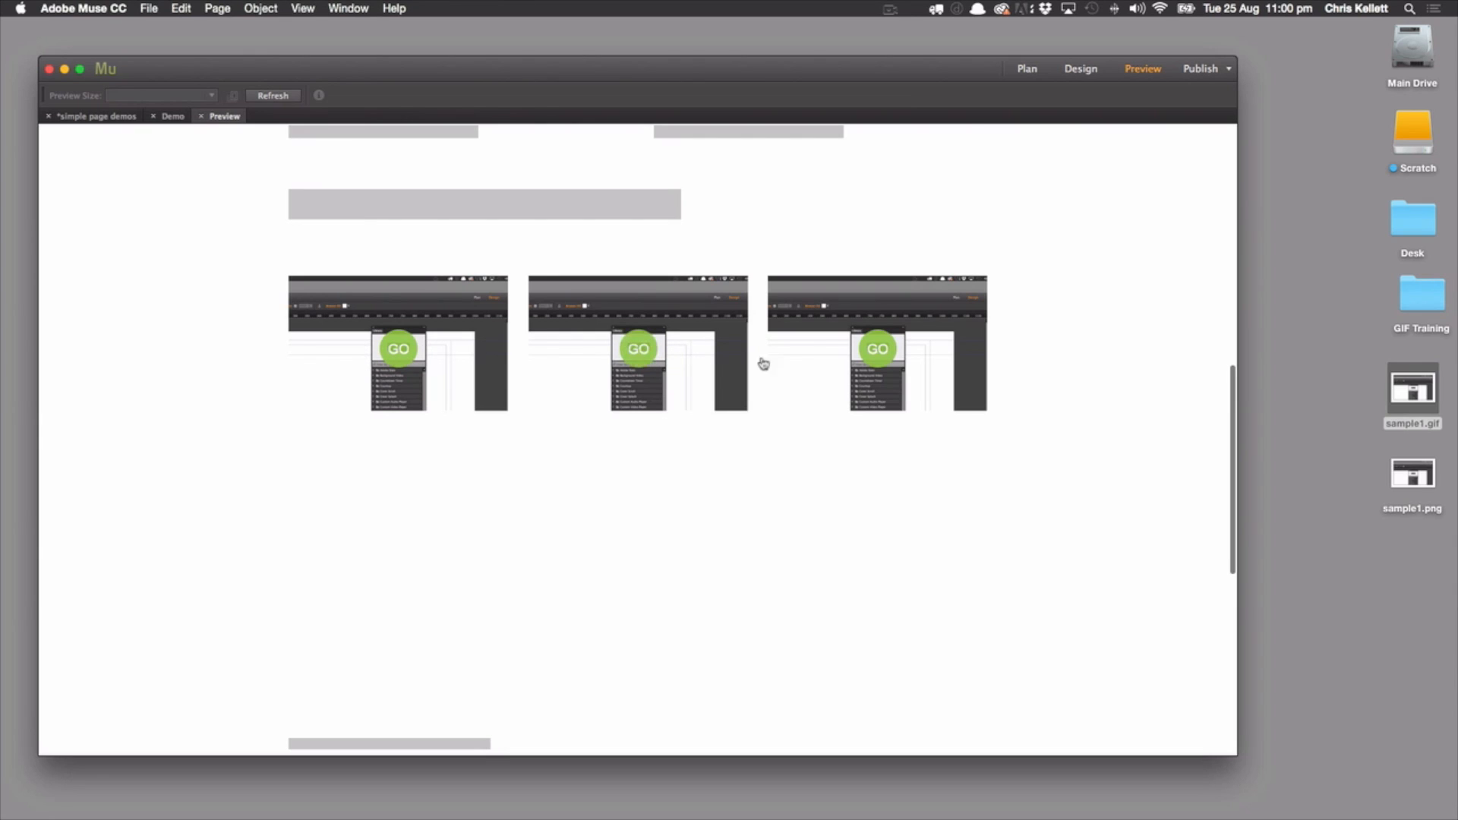
{"action": "left_click", "coordinate": [397, 357]}
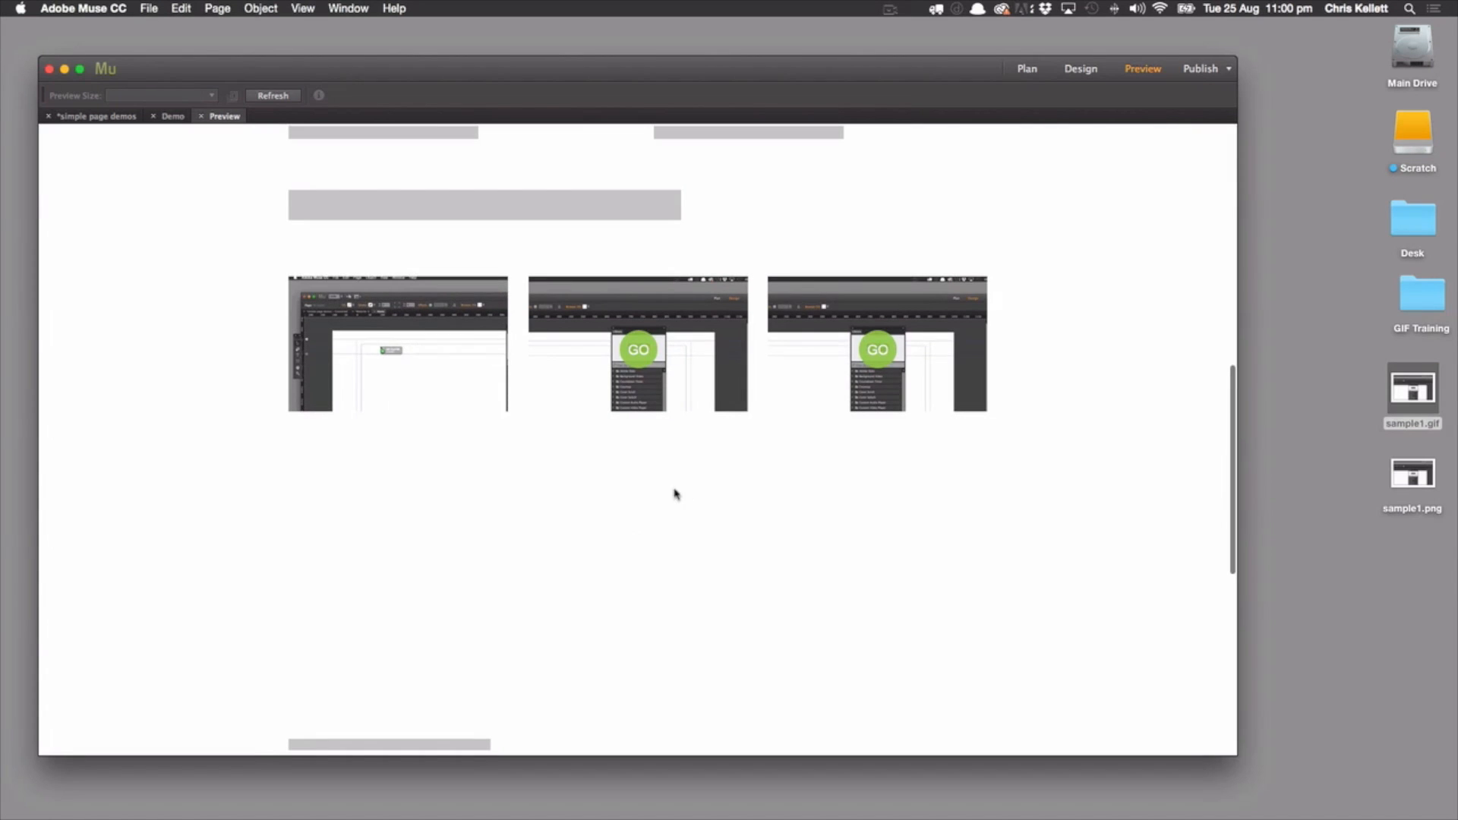
{"action": "left_click", "coordinate": [879, 355]}
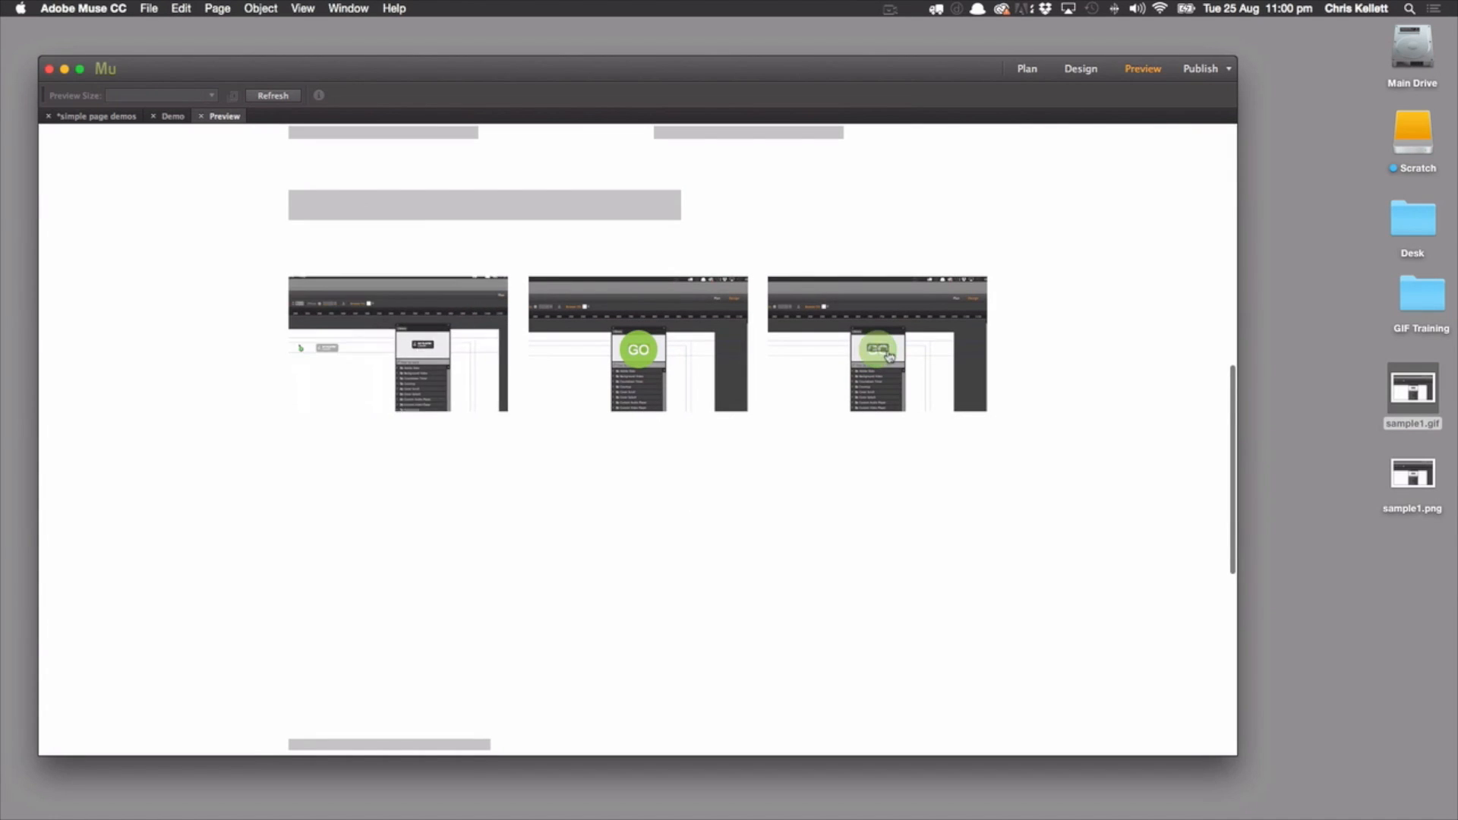
{"action": "scroll", "coordinate": [685, 507], "scroll_direction": "up", "scroll_amount": 1}
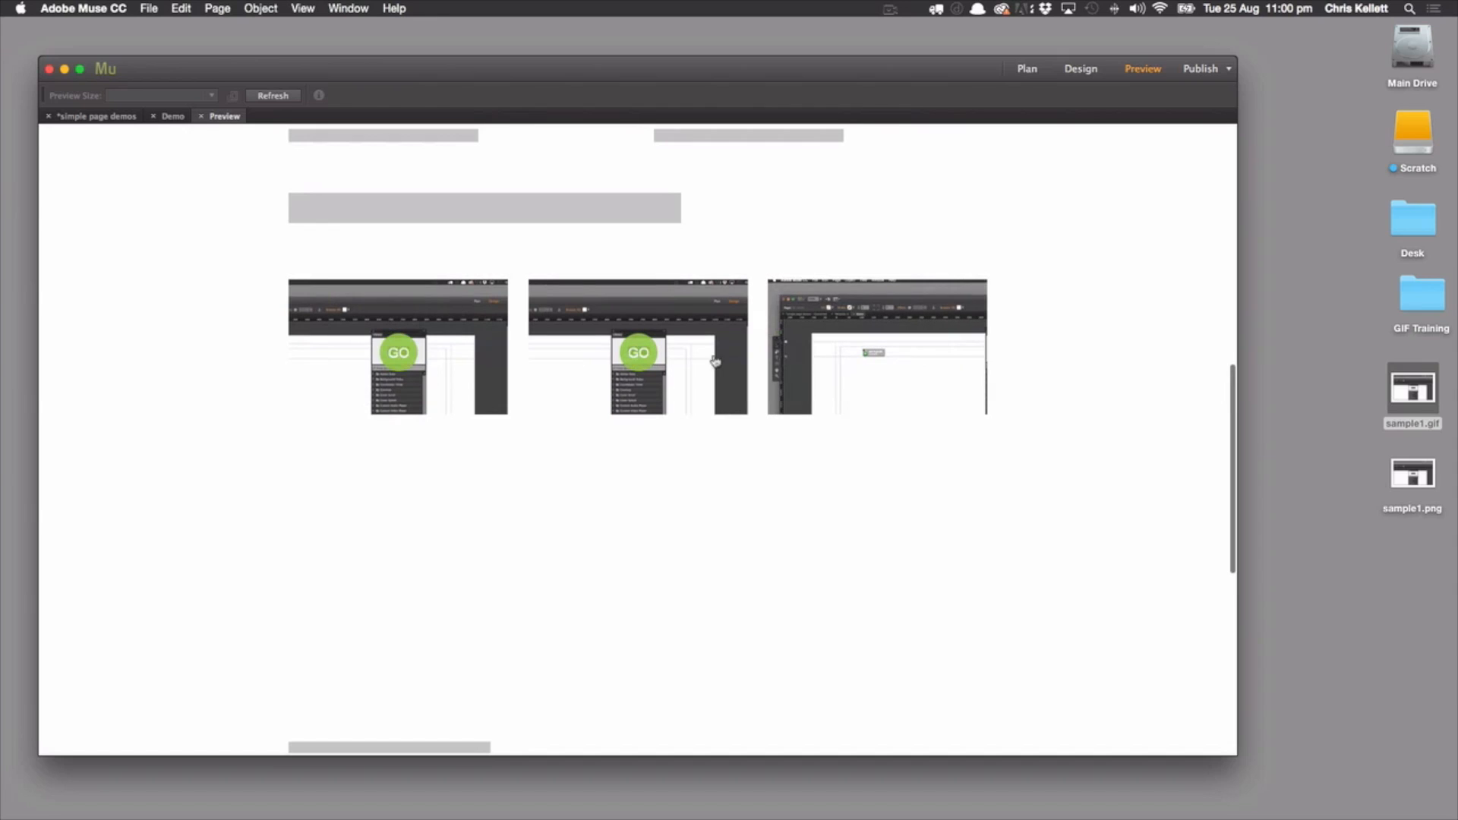
{"action": "left_click", "coordinate": [203, 117]}
Duplicate the row of three GIF Players directly below the first, starting at X 20, Y 1357
{"action": "left_click_drag", "start_coordinate": [899, 537], "coordinate": [364, 561]}
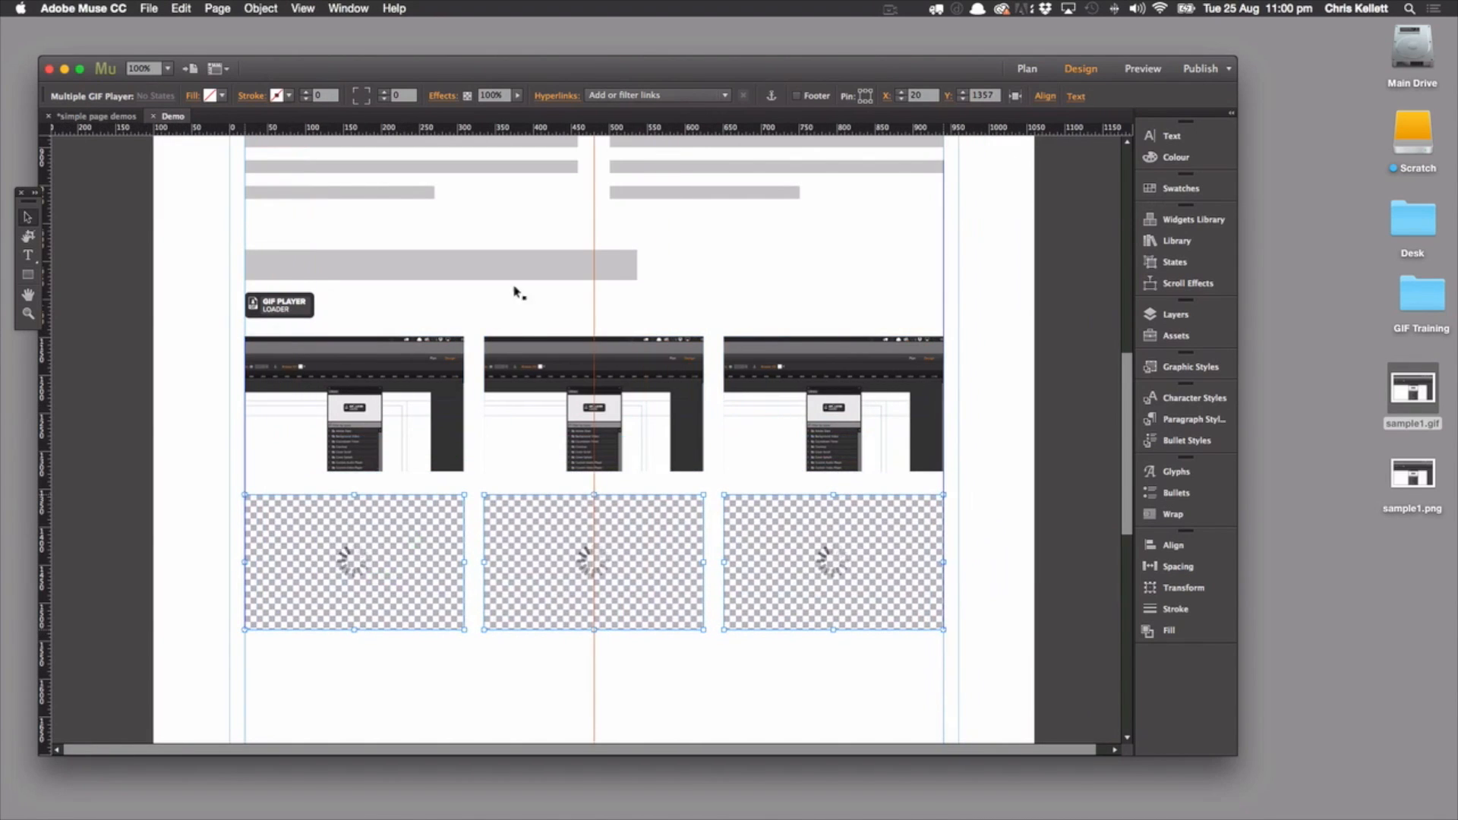
{"action": "left_click", "coordinate": [733, 299]}
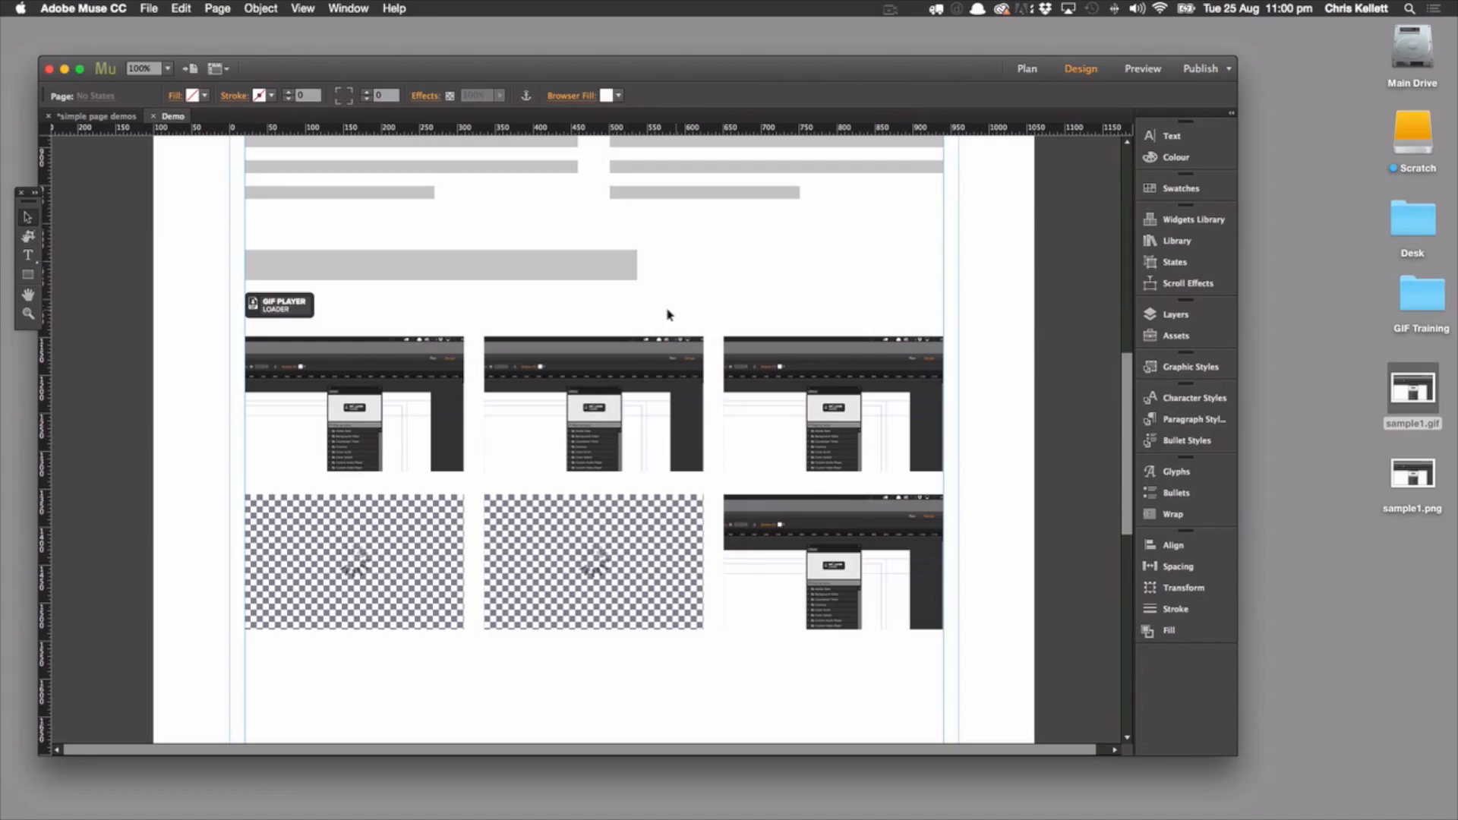
{"action": "scroll", "coordinate": [413, 562], "scroll_direction": "down", "scroll_amount": 5}
{"action": "scroll", "coordinate": [402, 531], "scroll_direction": "up", "scroll_amount": 6}
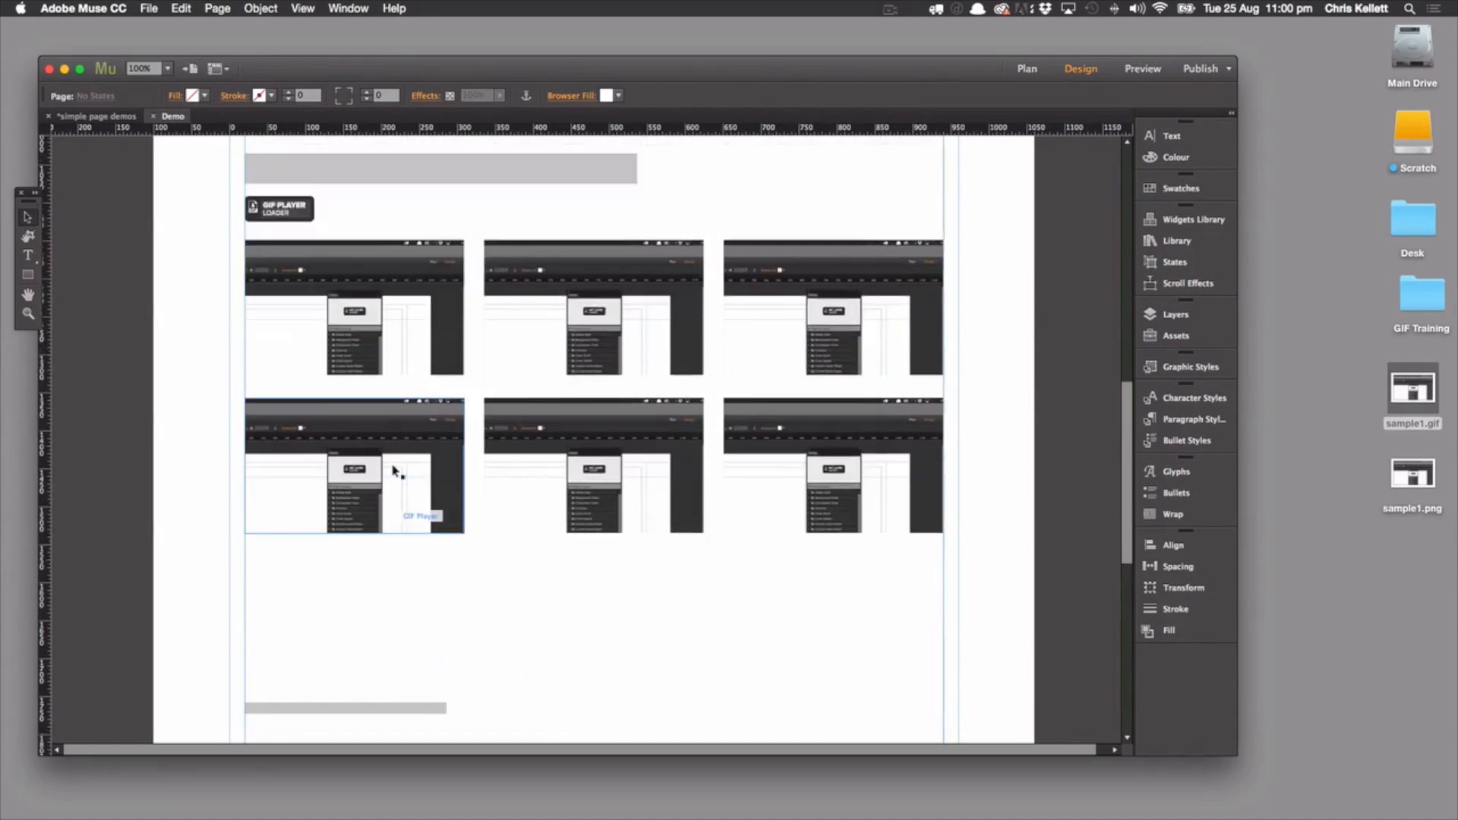
Set the GIF Group Name of the first player in the second row to two
{"action": "scroll", "coordinate": [416, 608], "scroll_direction": "down", "scroll_amount": 2}
{"action": "left_click", "coordinate": [459, 494]}
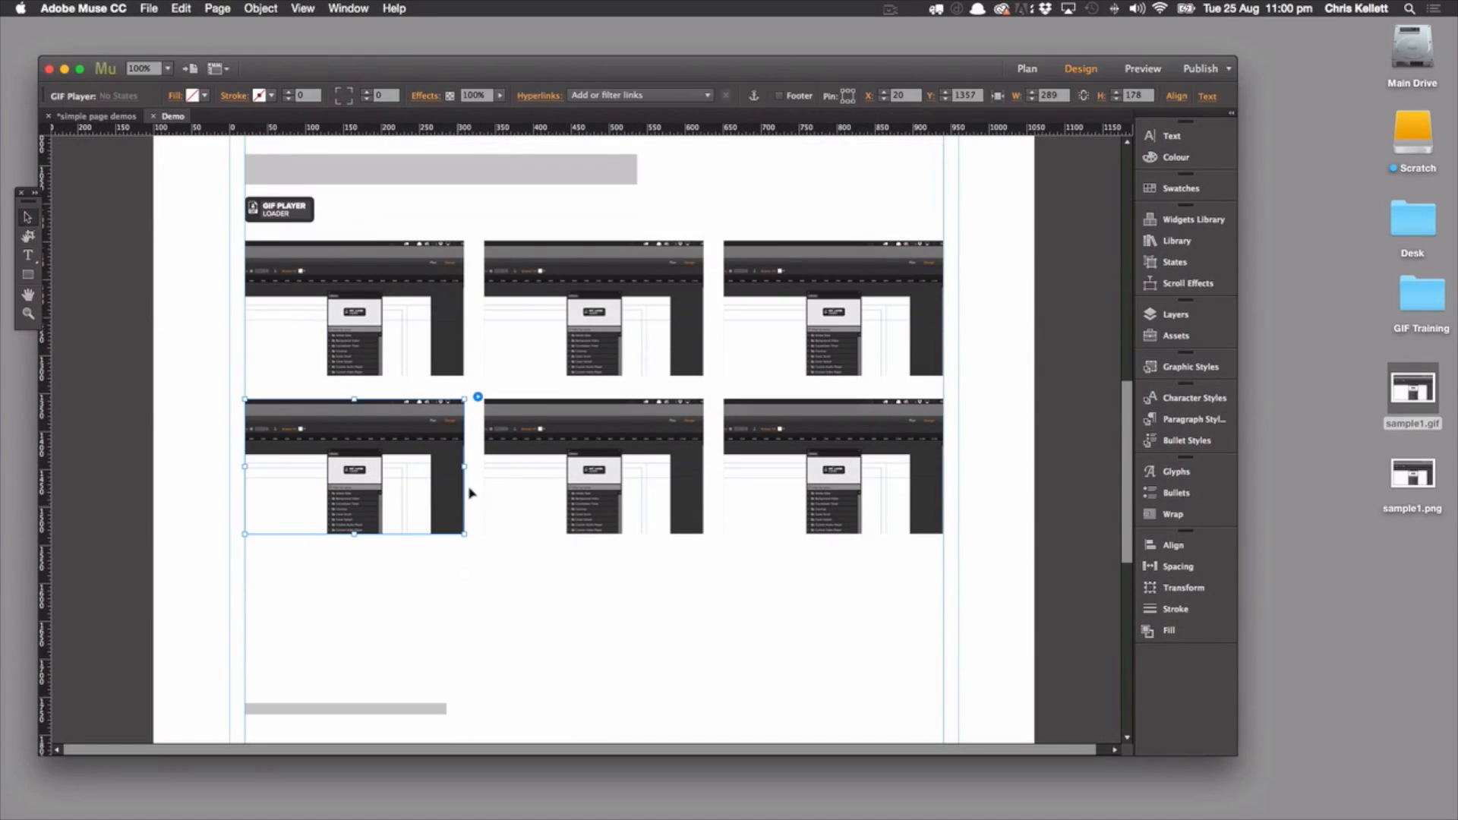
{"action": "left_click", "coordinate": [478, 397]}
{"action": "left_click", "coordinate": [601, 451]}
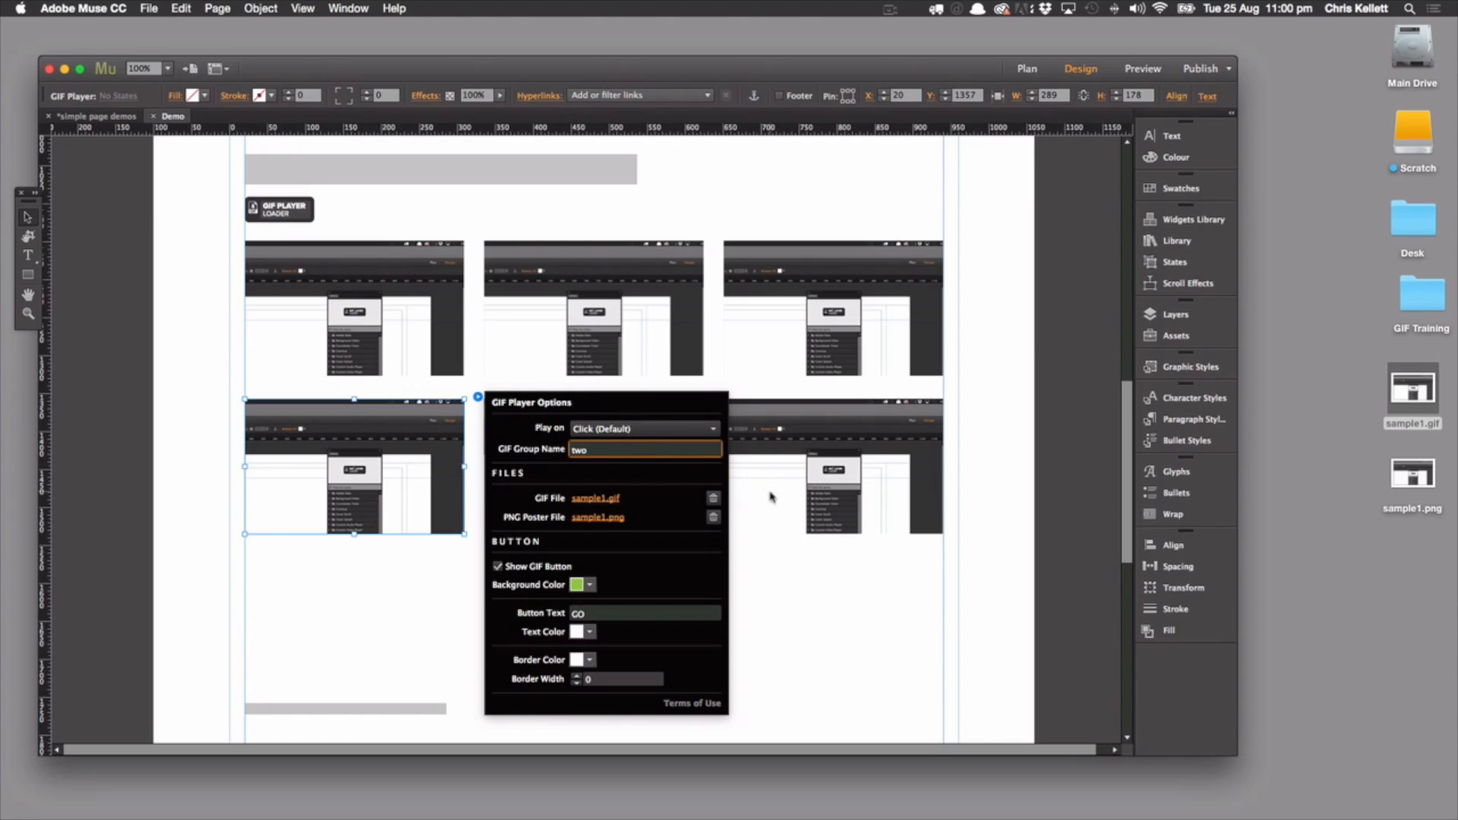
{"action": "left_click", "coordinate": [815, 693]}
Set the GIF Group Name to two for the middle and last players in the second row
{"action": "left_click", "coordinate": [670, 495]}
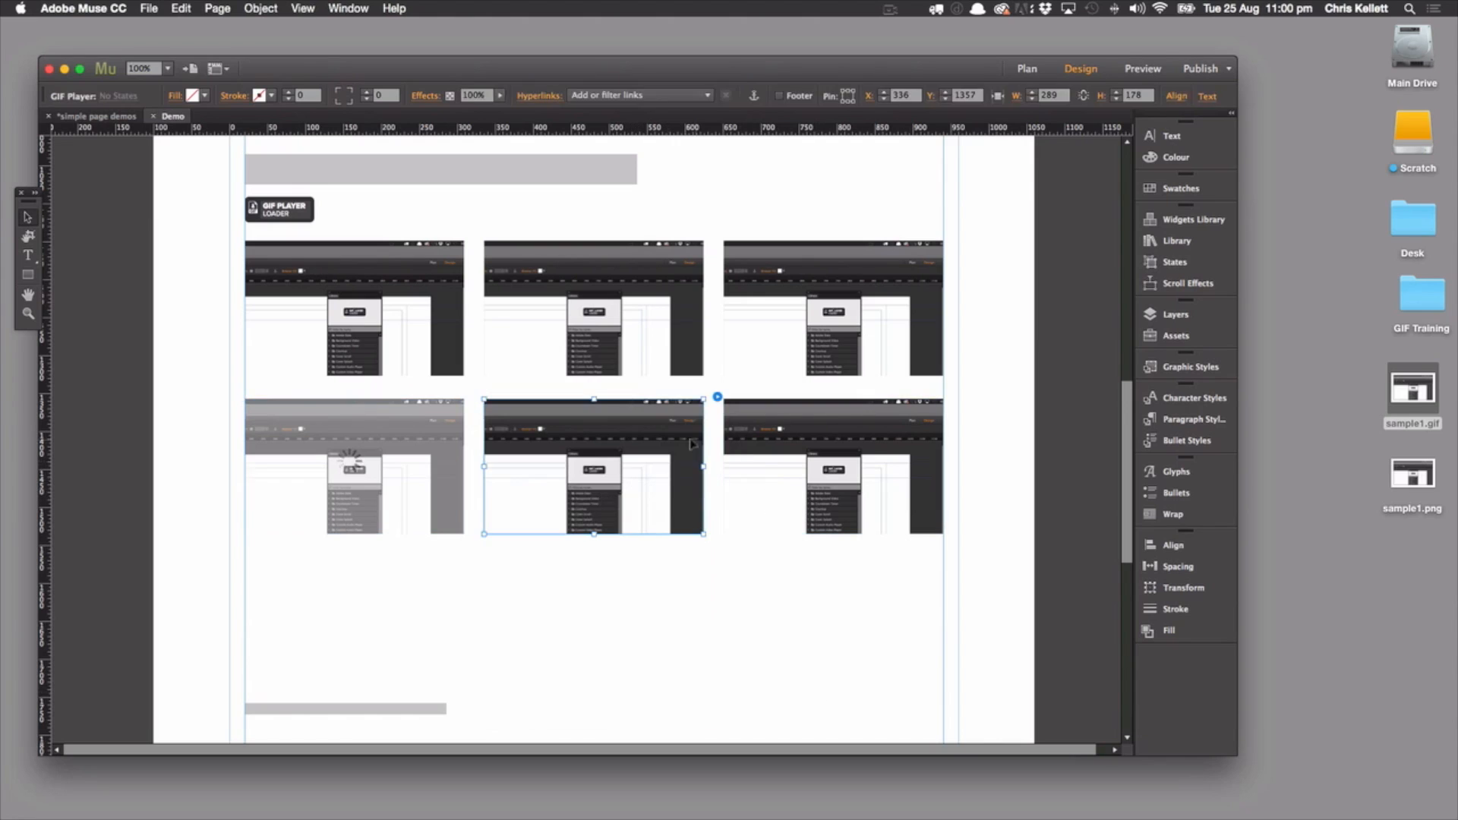
{"action": "left_click", "coordinate": [717, 397]}
{"action": "left_click", "coordinate": [833, 451]}
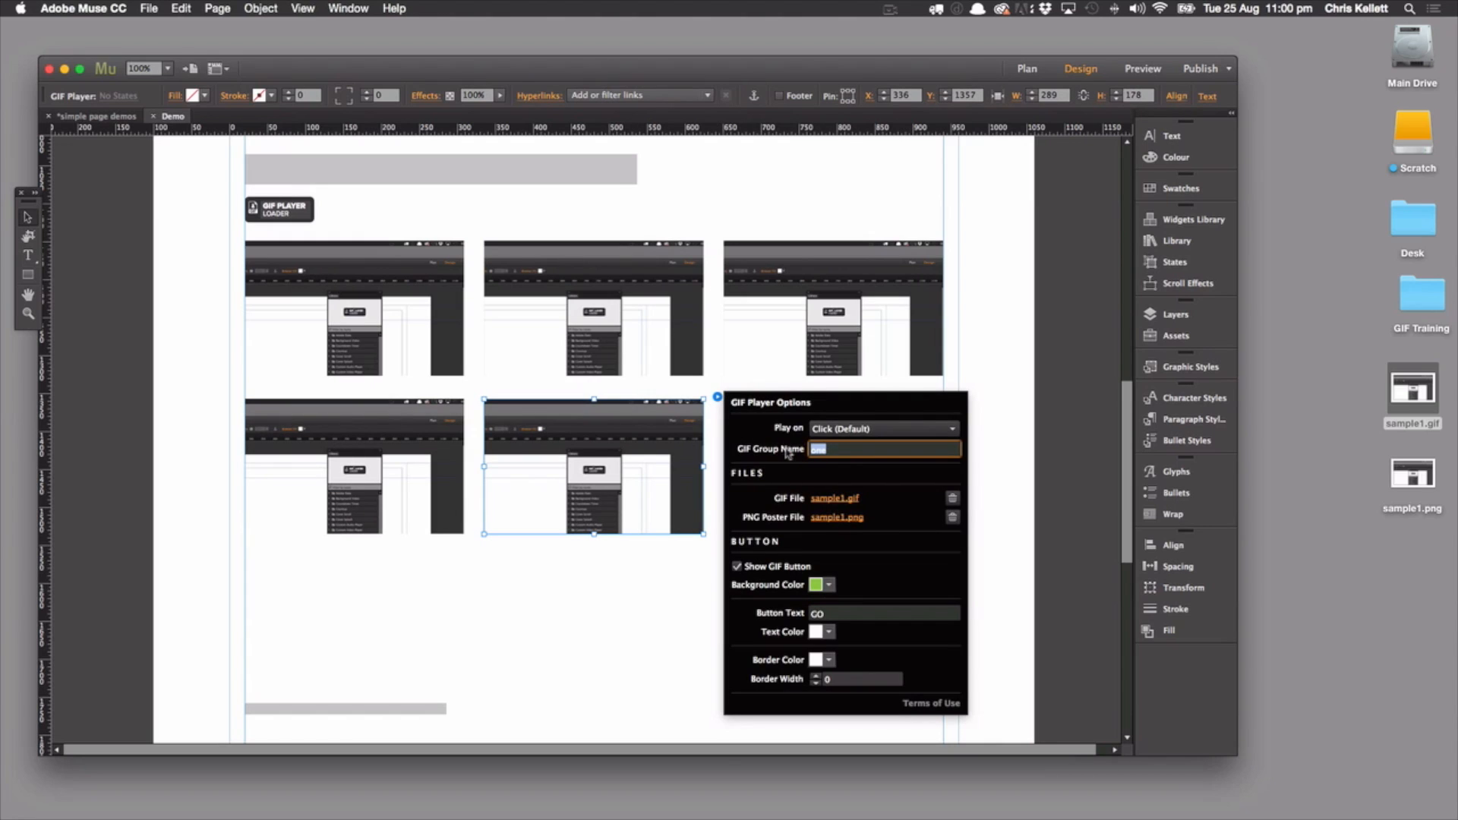
{"action": "left_click", "coordinate": [775, 502]}
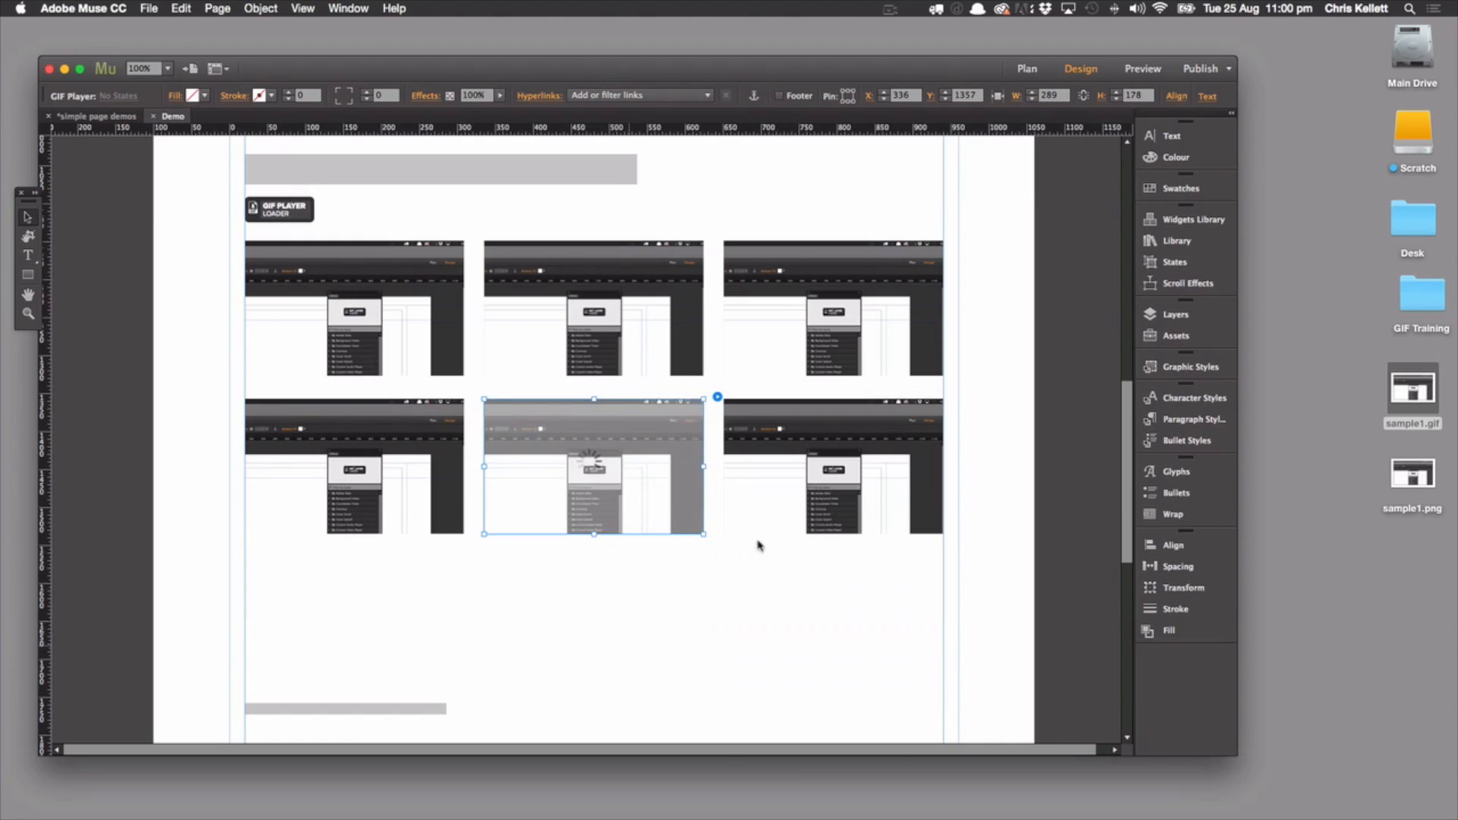
{"action": "left_click", "coordinate": [956, 398]}
{"action": "left_click", "coordinate": [1106, 452]}
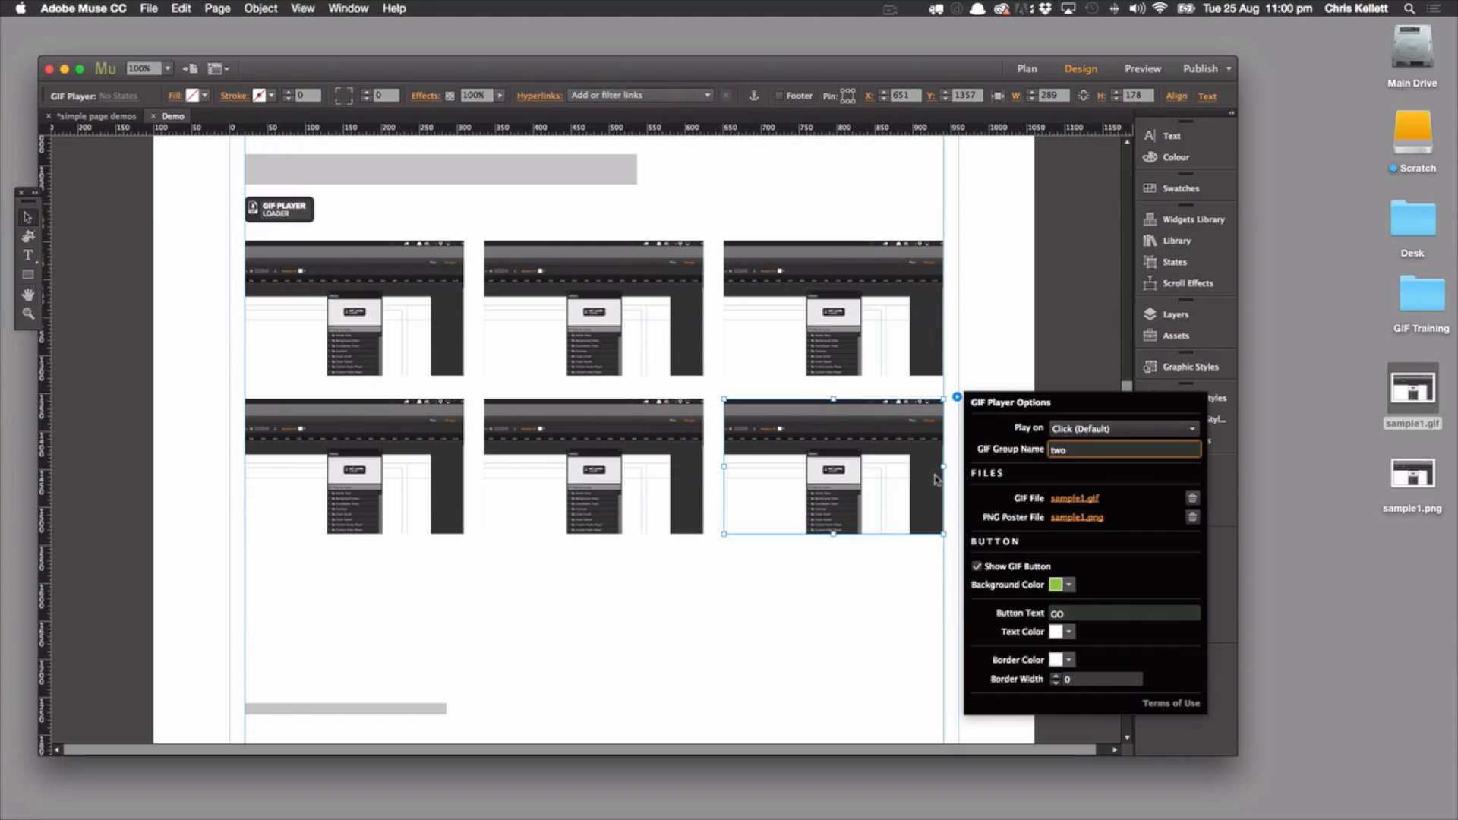
{"action": "left_click", "coordinate": [709, 583]}
Preview the page to check GIF playback across the two groups, and close the preview
{"action": "left_click", "coordinate": [1142, 68]}
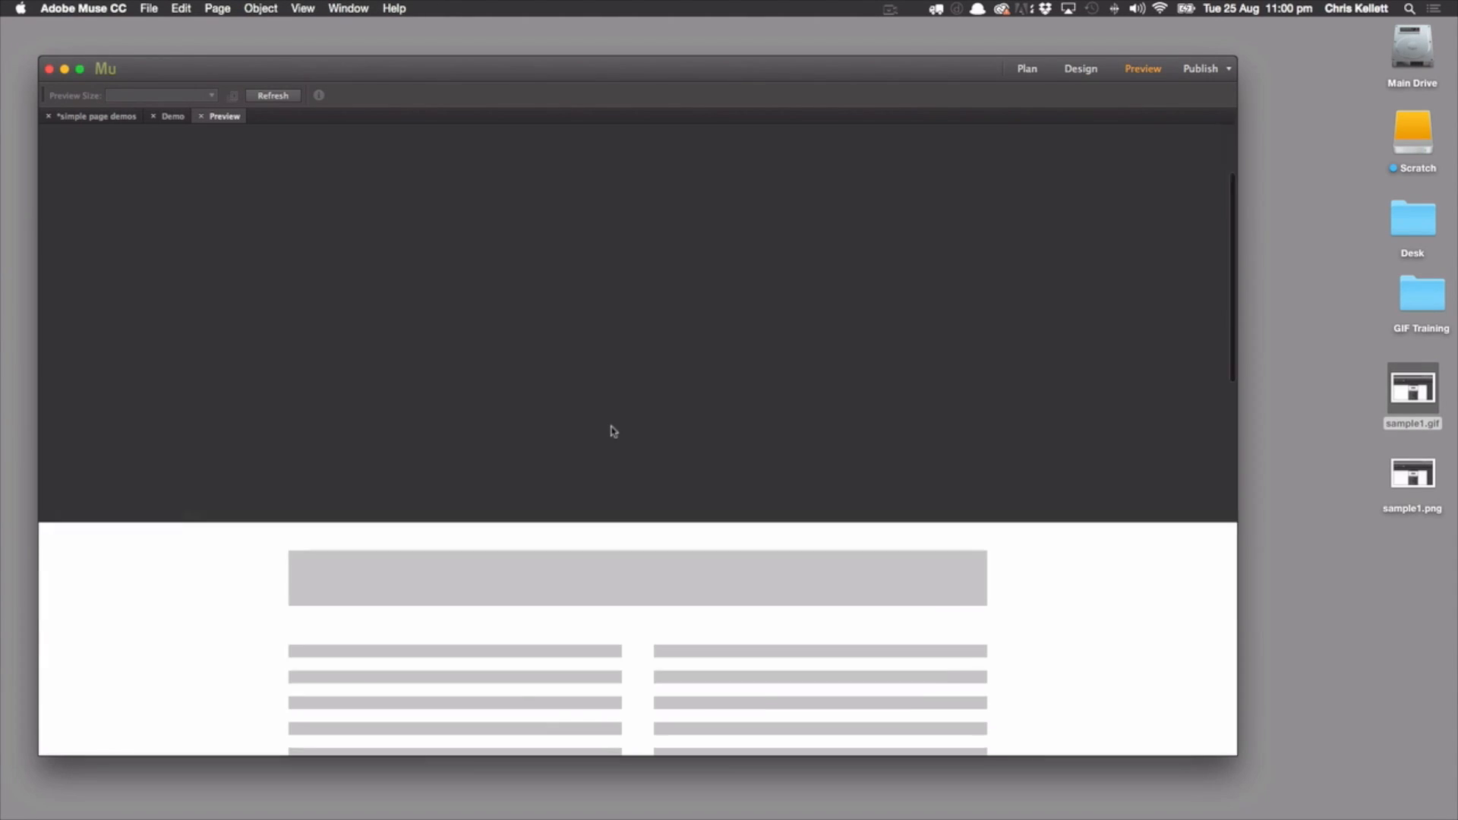
{"action": "scroll", "coordinate": [613, 431], "scroll_direction": "down", "scroll_amount": 10}
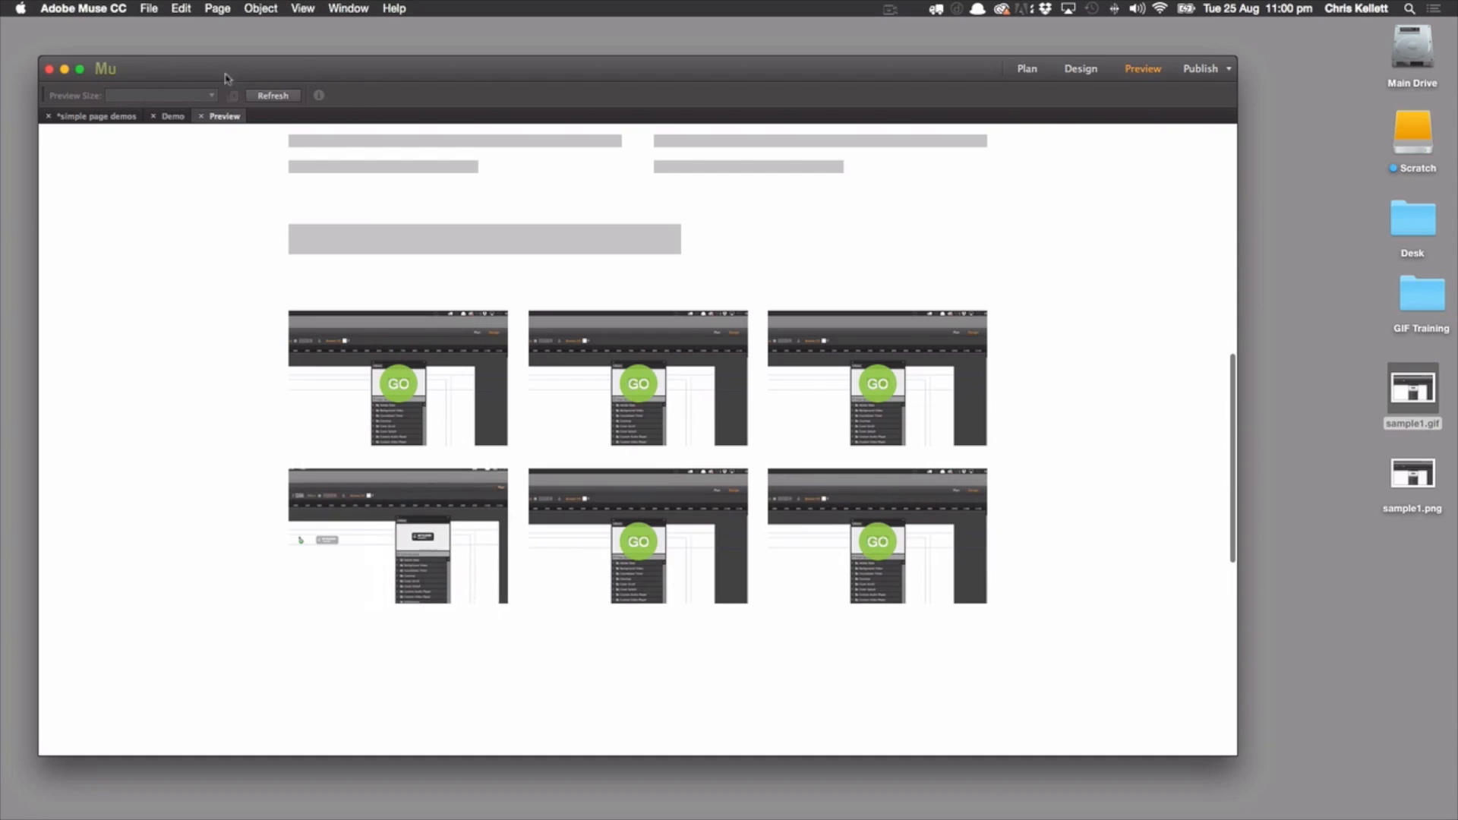
{"action": "left_click", "coordinate": [201, 116]}
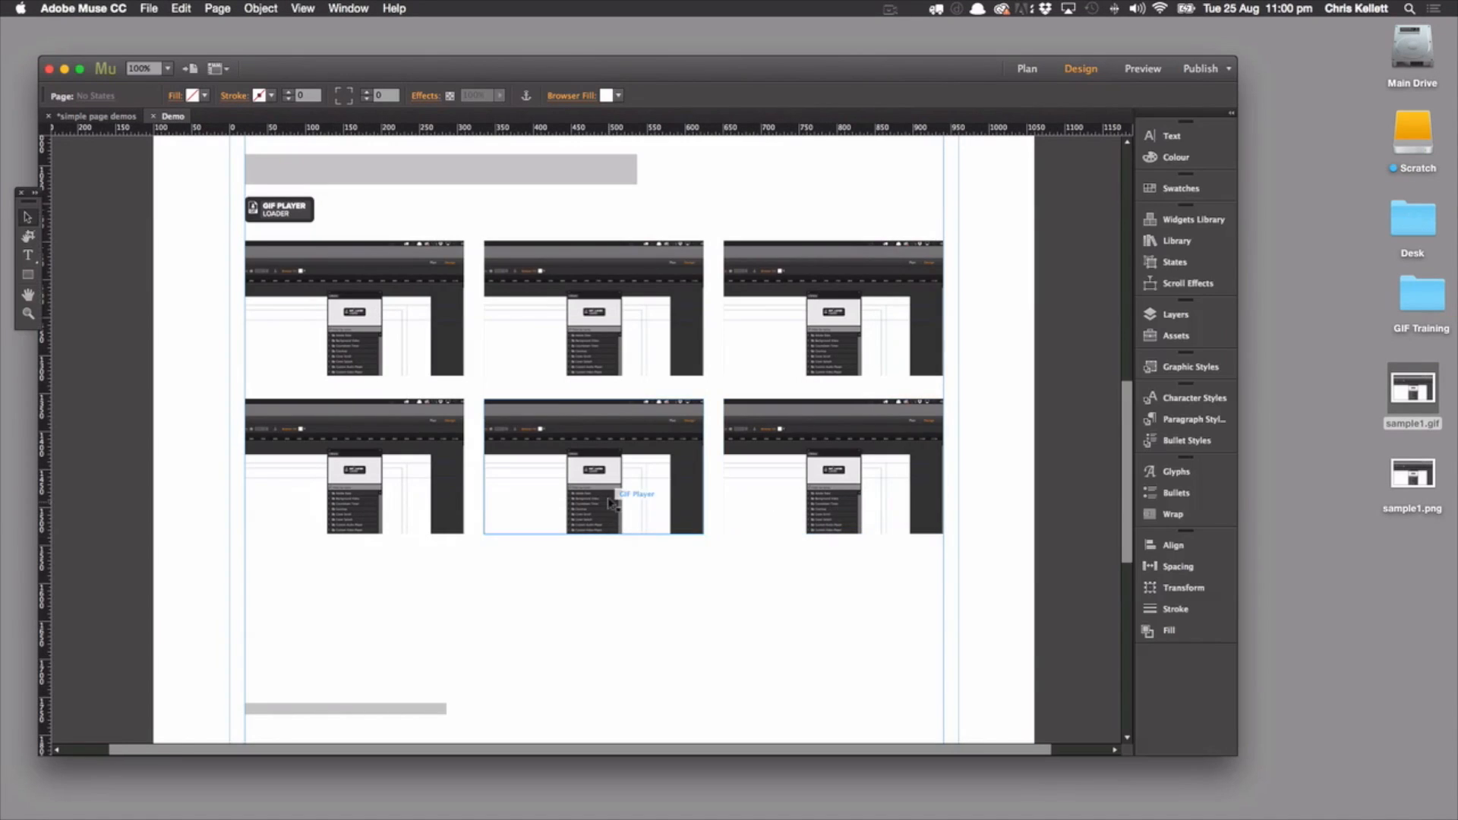
Review the GIF Player options of the last player in the first row, and close them
{"action": "left_click", "coordinate": [865, 252]}
{"action": "left_click", "coordinate": [958, 240]}
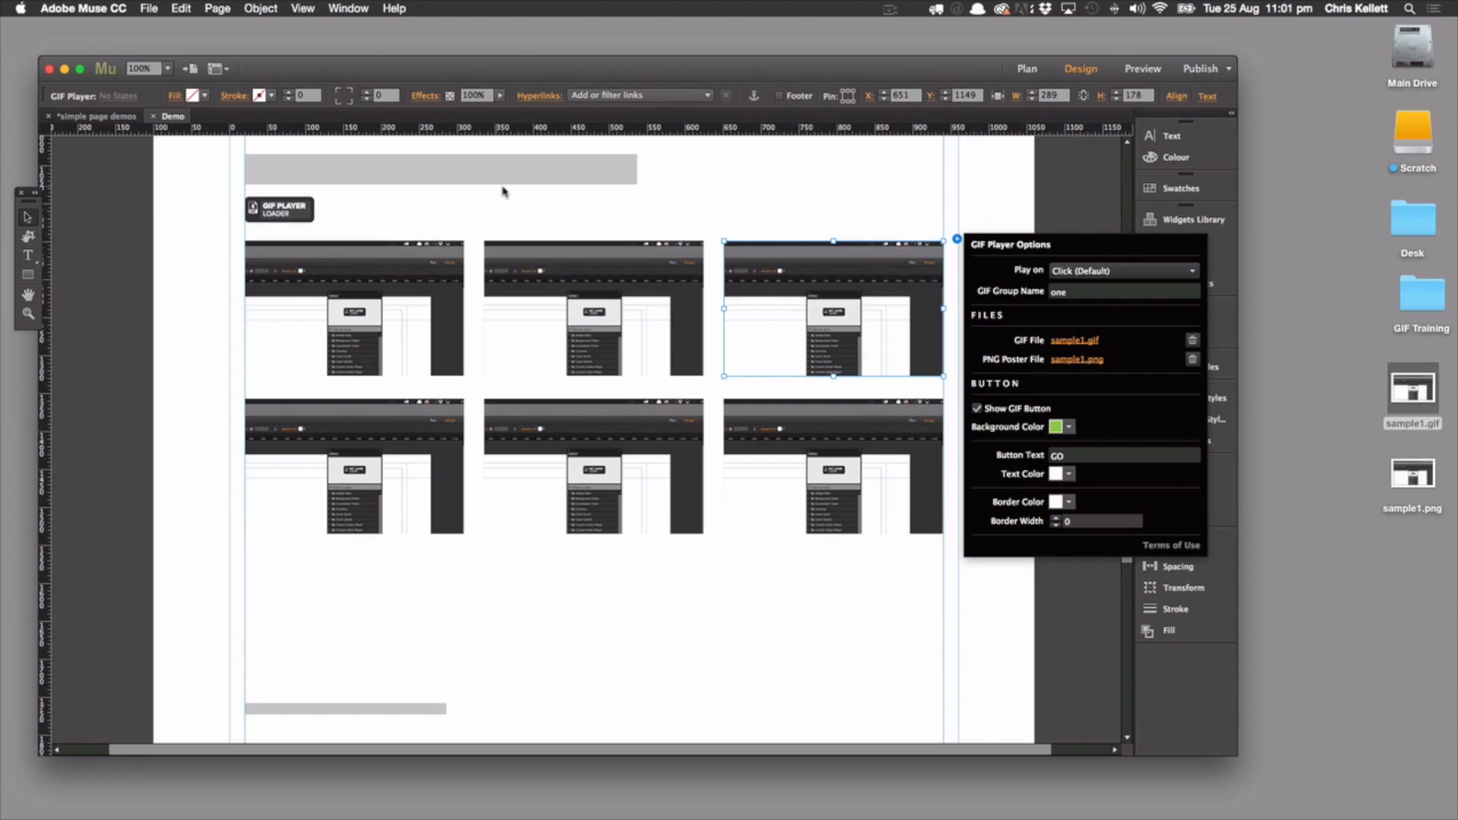
{"action": "left_click", "coordinate": [489, 211]}
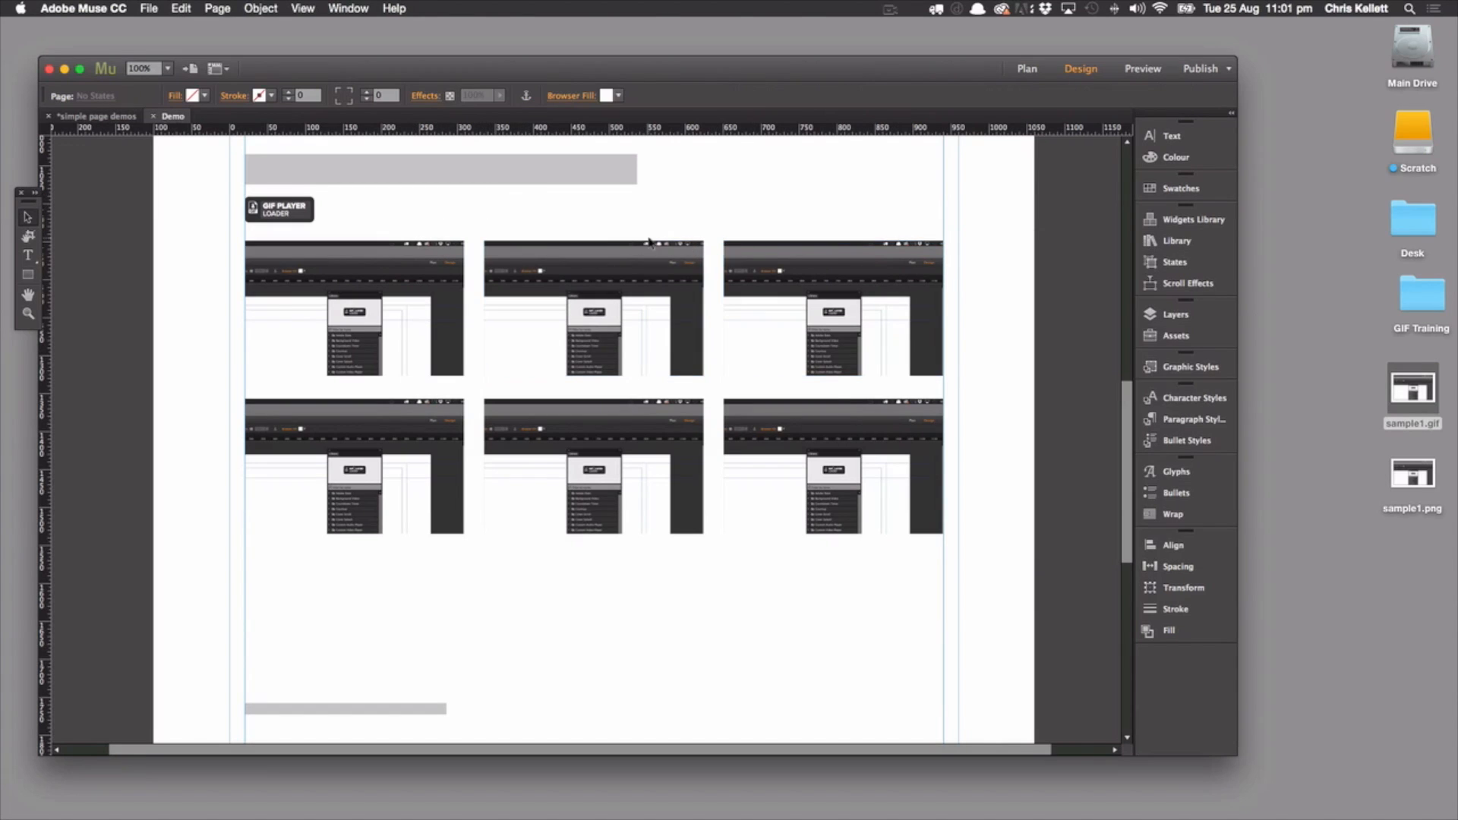
{"action": "scroll", "coordinate": [649, 243], "scroll_direction": "up", "scroll_amount": 3}
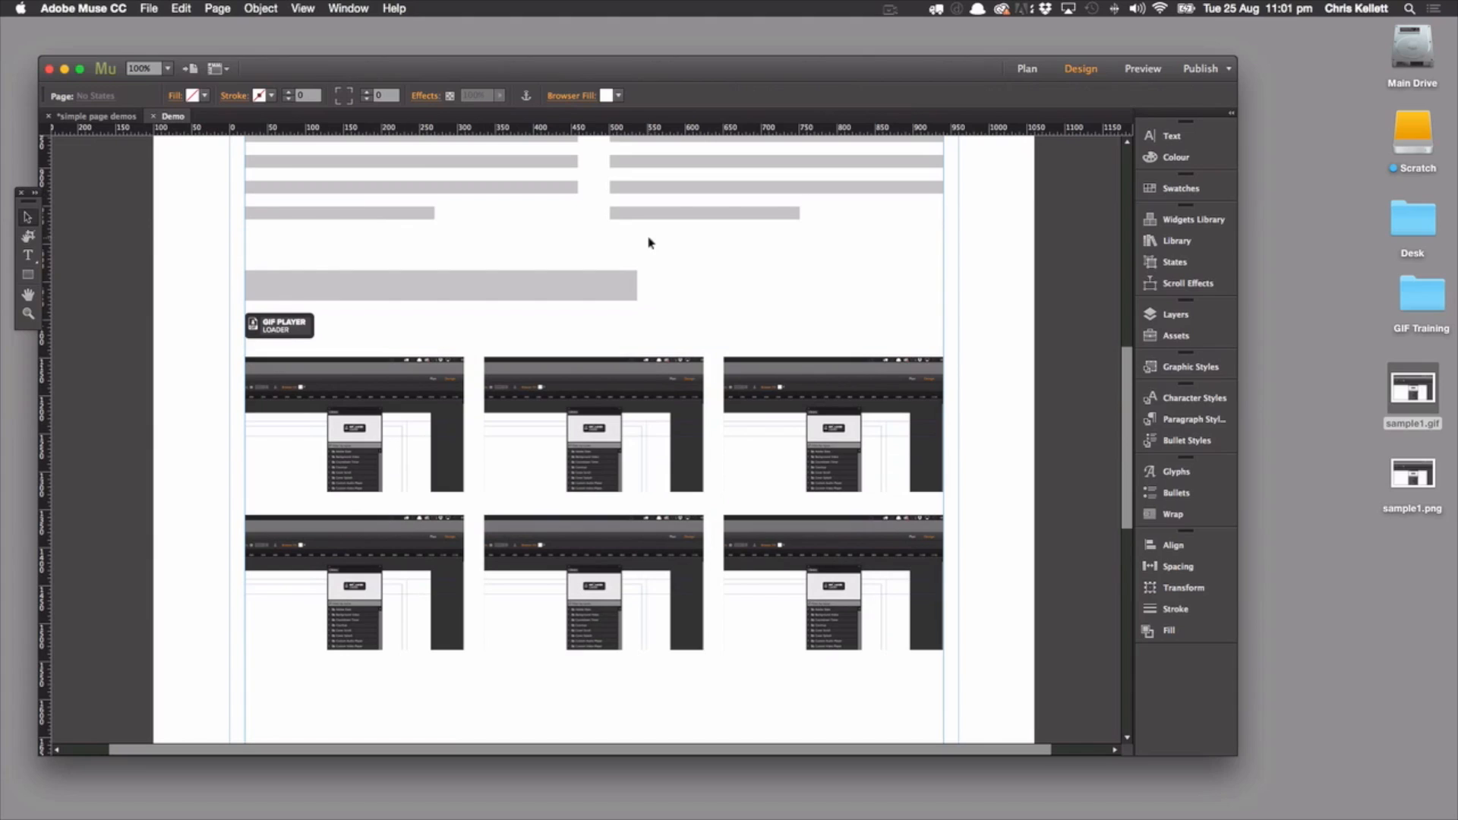